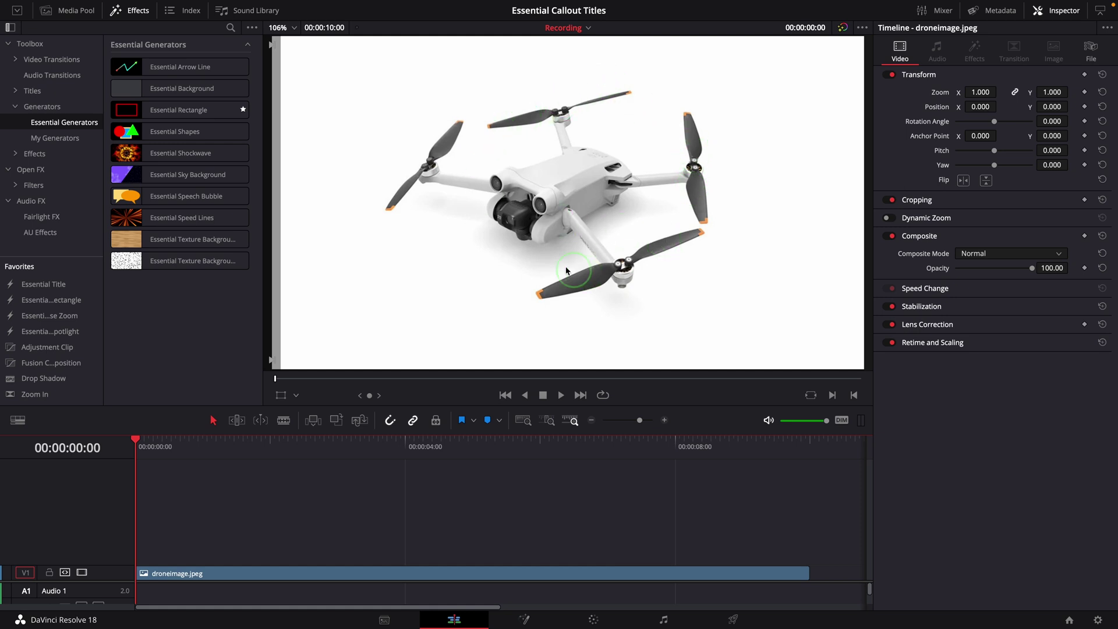
Place an Essential Arrow Line on V2 above the drone image, aligned to the timeline start
drag(174, 67, 173, 556)
drag(262, 556, 224, 557)
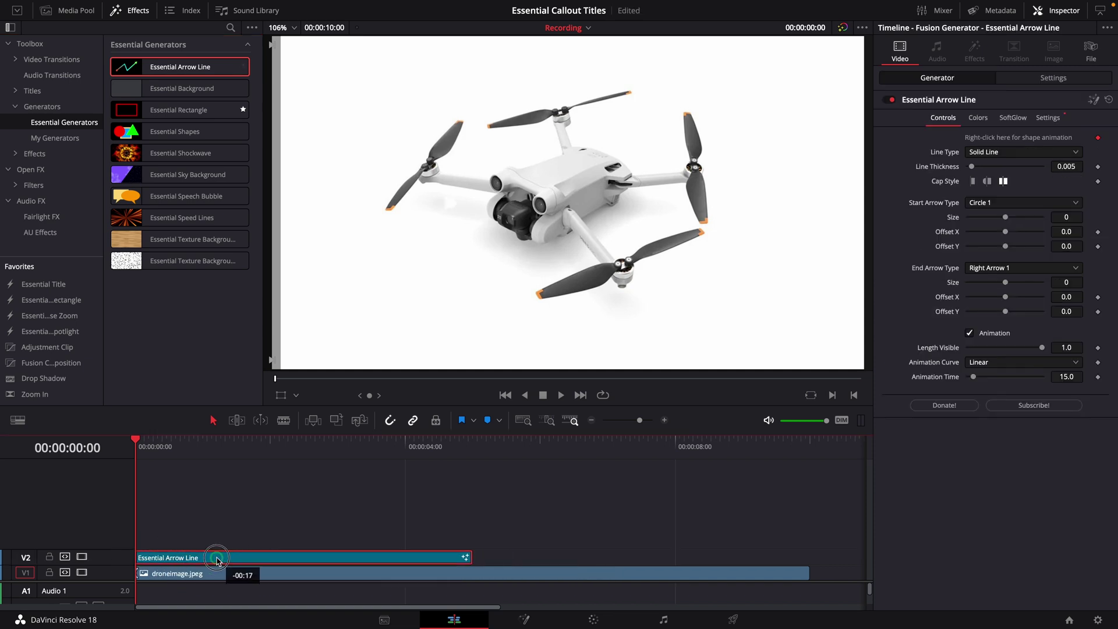
click(252, 466)
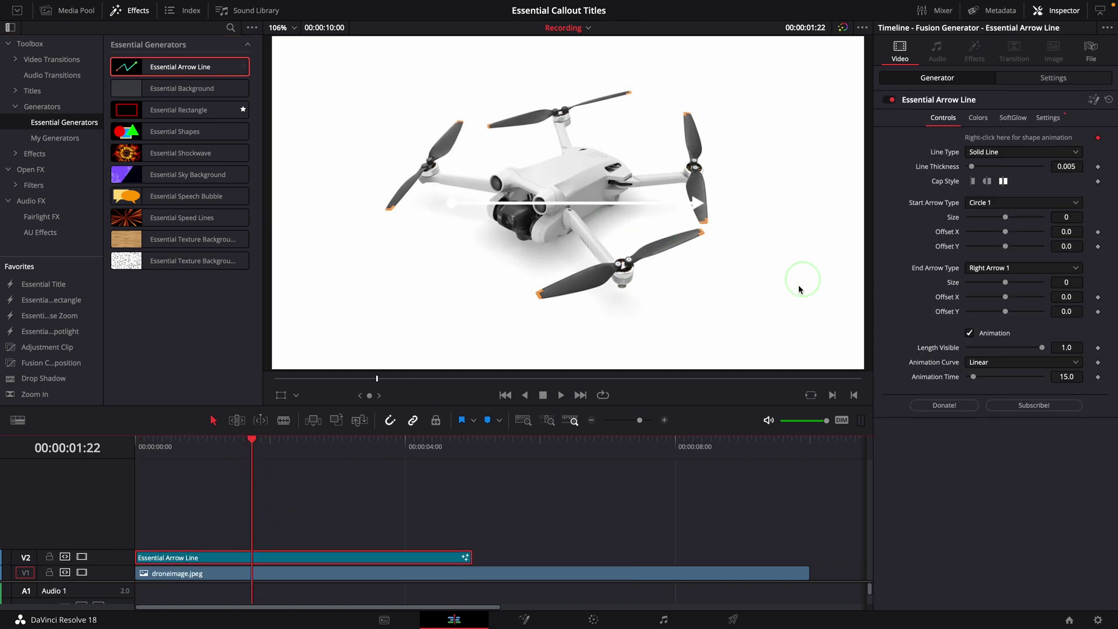
Set the line's Top Left colour to Aqua blue
click(978, 118)
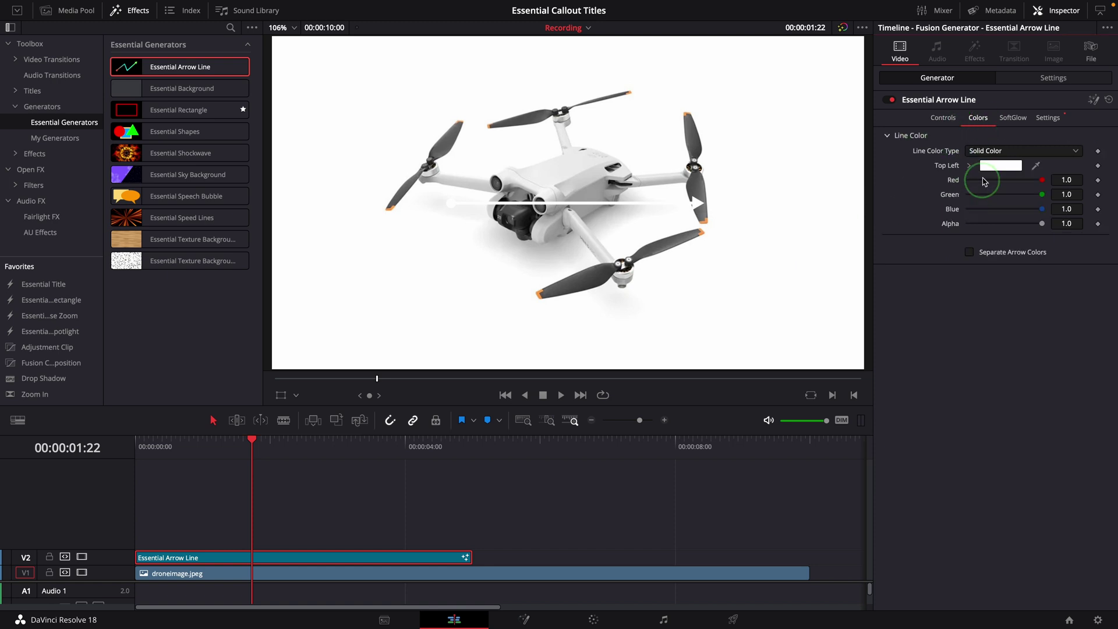
click(980, 169)
click(919, 277)
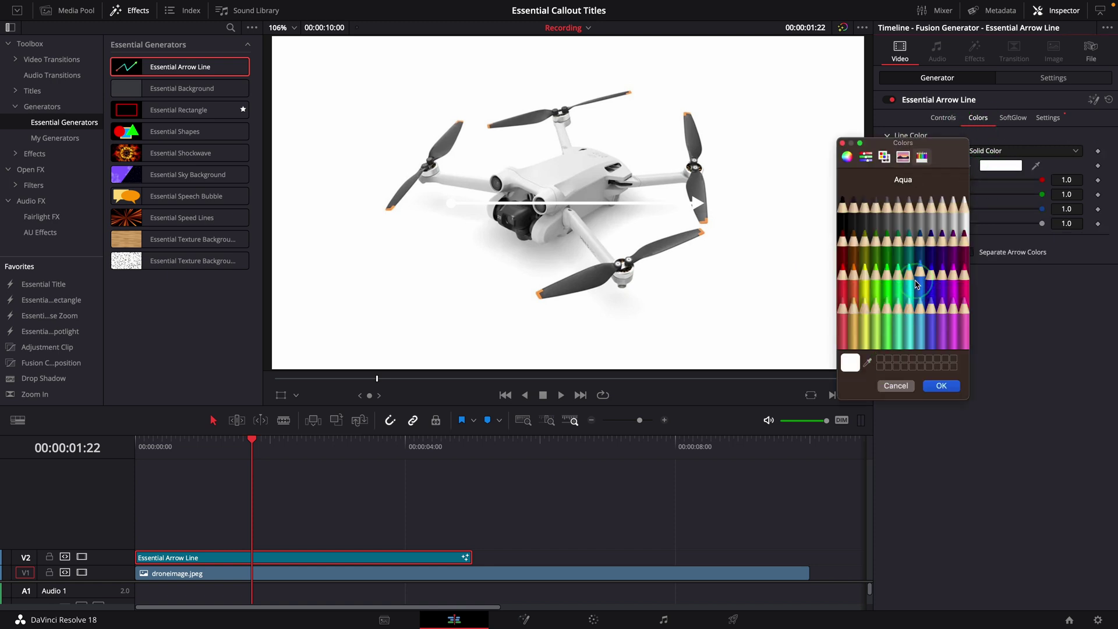
click(639, 259)
click(941, 385)
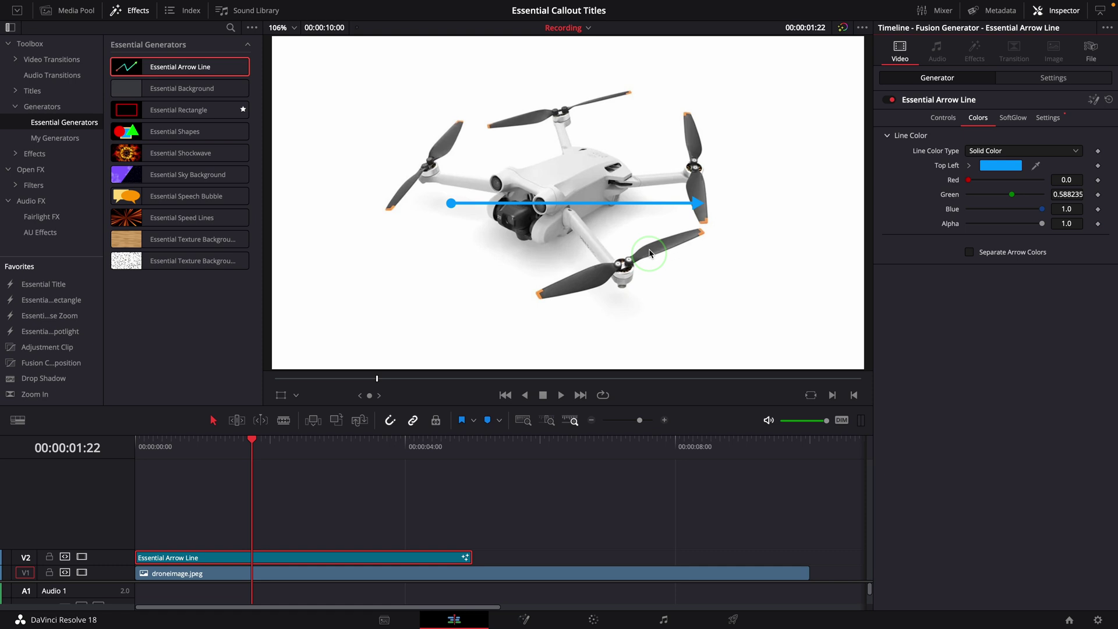
Thin the line to 0.003 thickness and set End Arrow Type to None
click(943, 118)
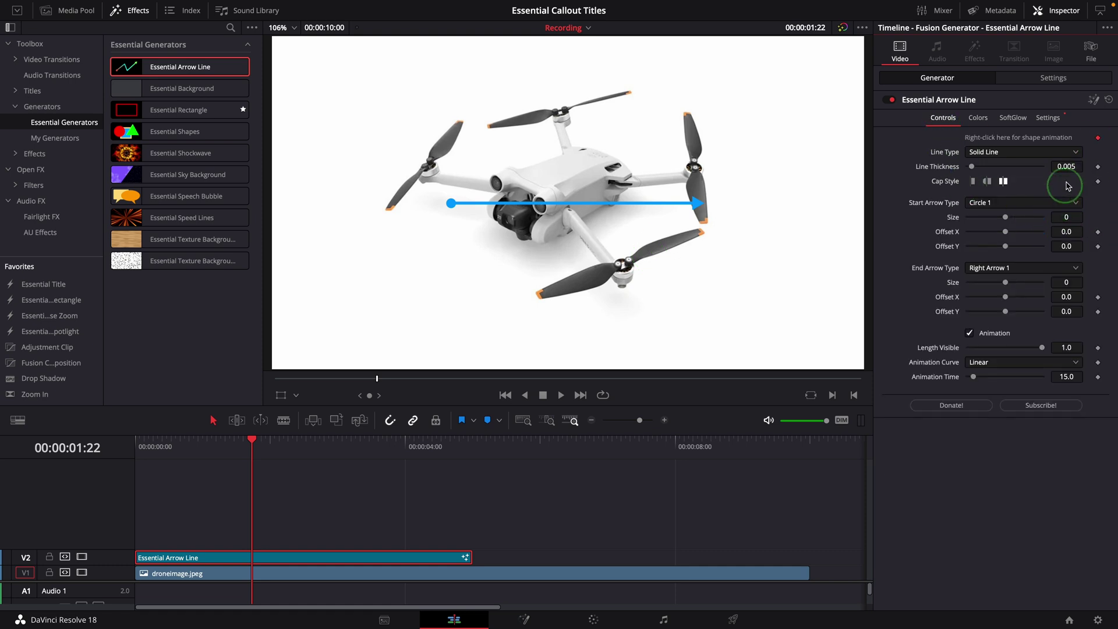
drag(1067, 167, 1094, 169)
click(1109, 333)
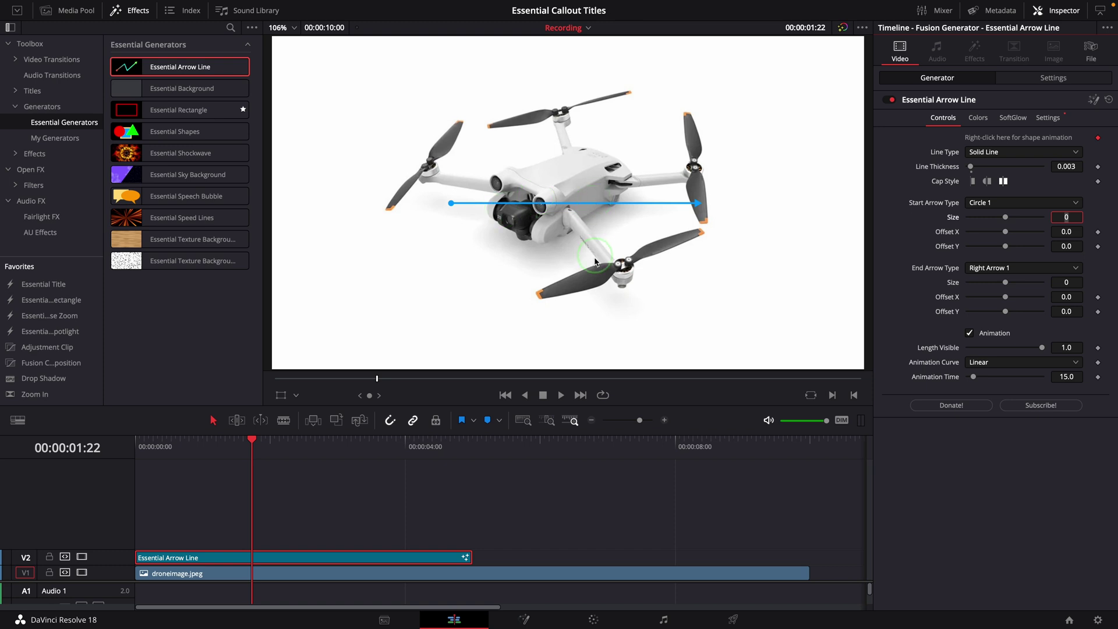
click(976, 271)
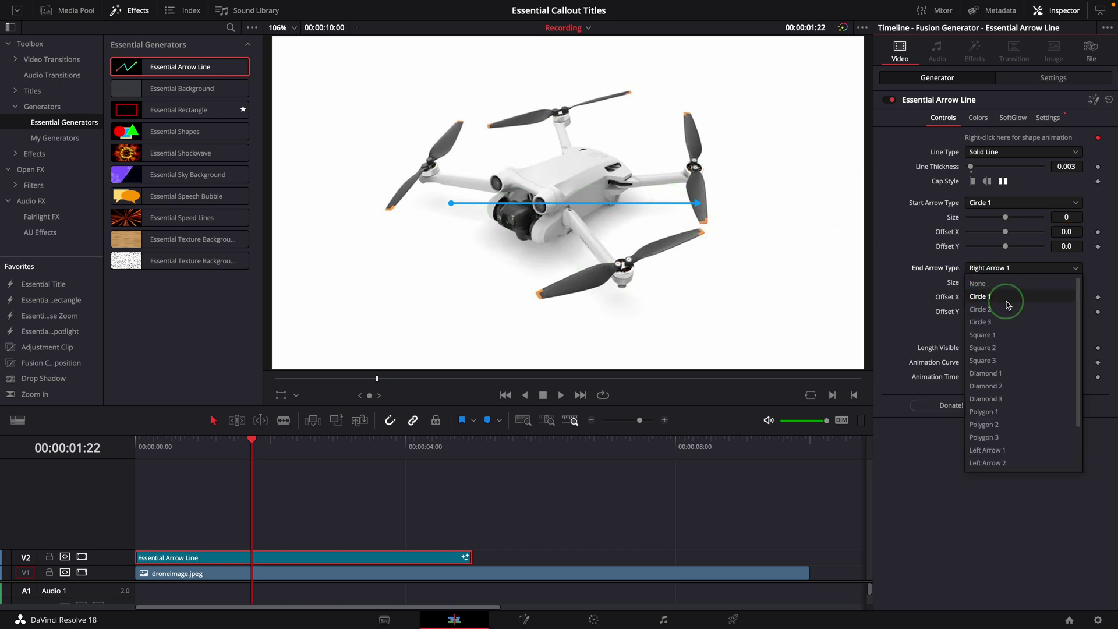
click(982, 278)
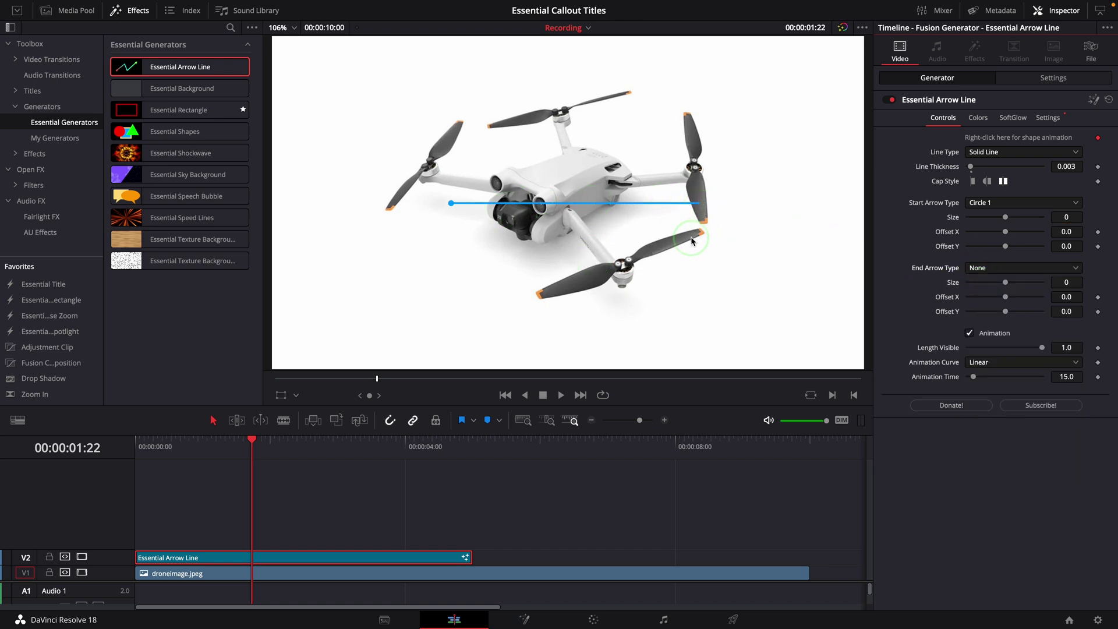
Switch the viewer to Fusion Overlay and enable Insert and Modify on the line's points
click(295, 395)
click(308, 474)
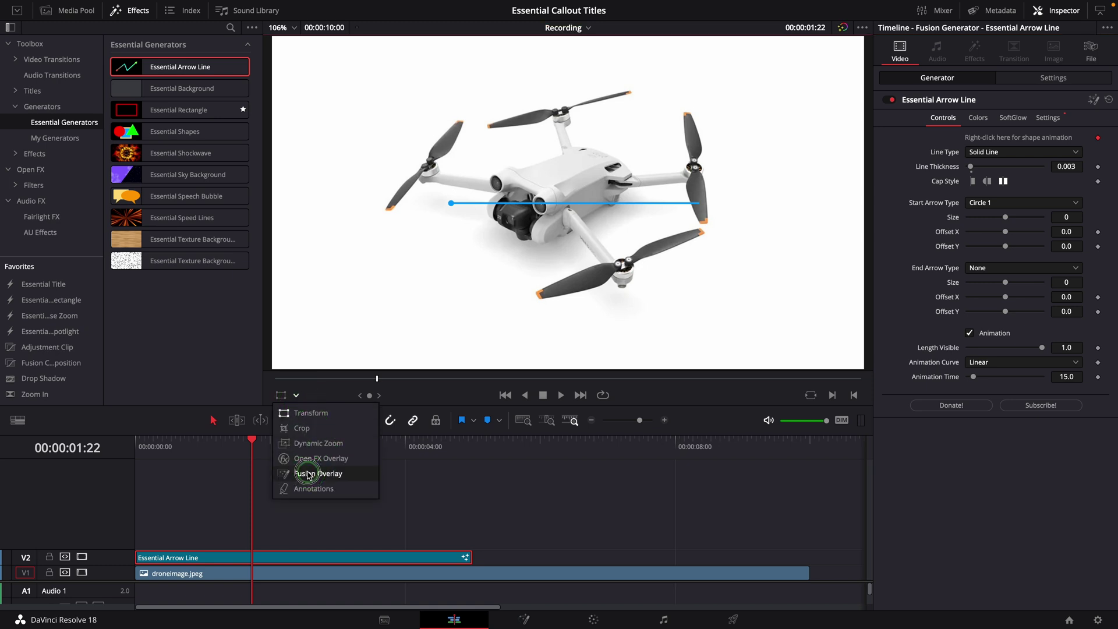
right_click(606, 229)
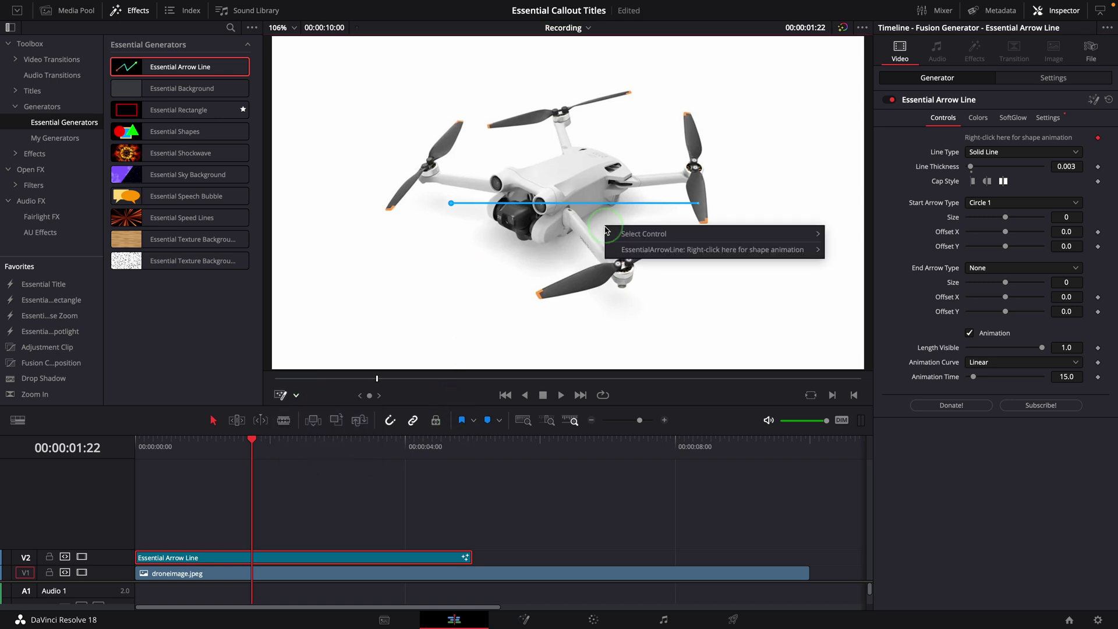
mouse_move(642, 255)
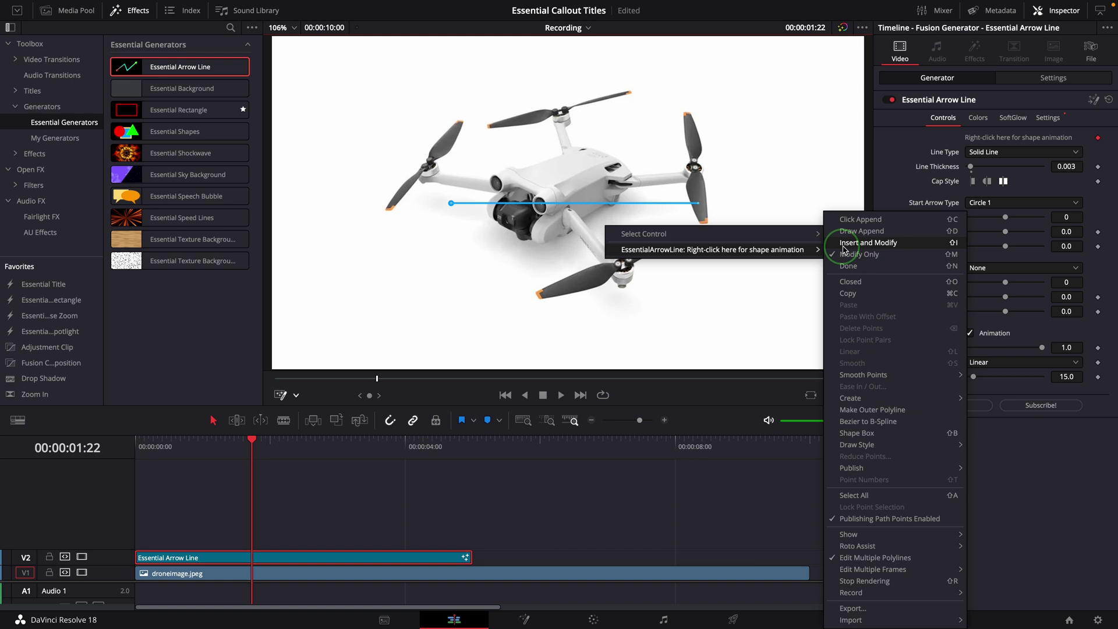
click(874, 244)
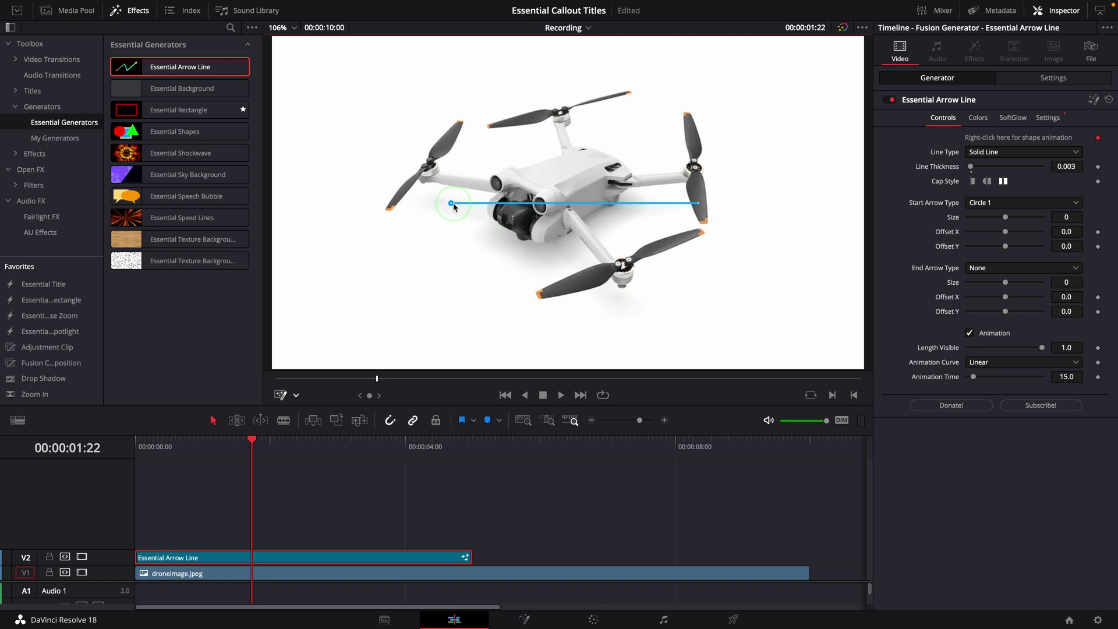
Drag the line's points to run from the front camera, up to the propeller, then right
drag(451, 204, 509, 223)
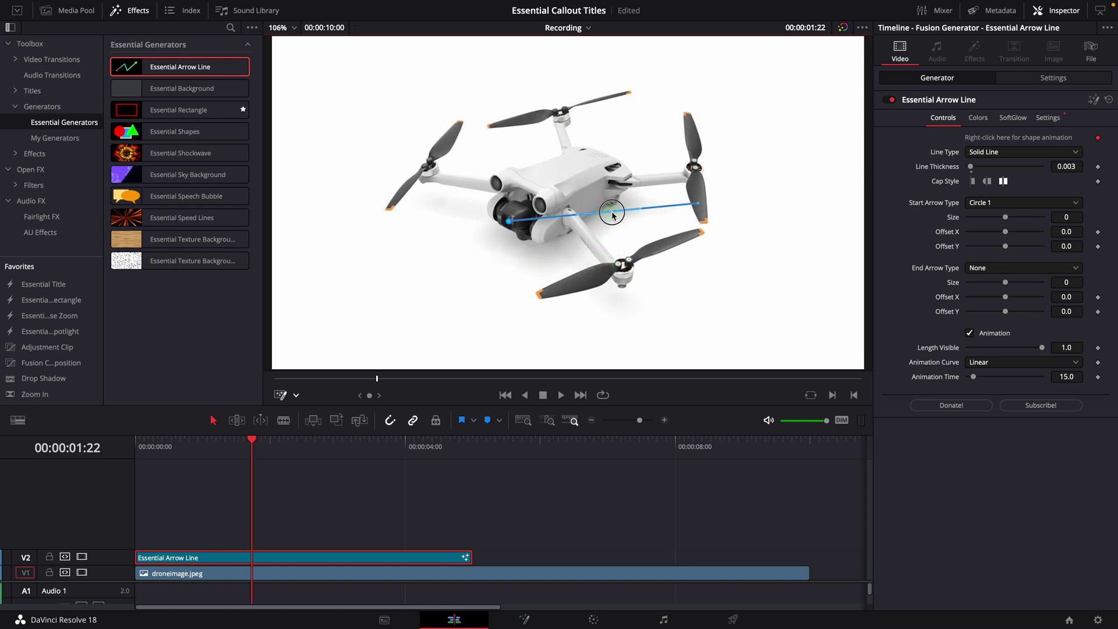
drag(612, 213, 687, 88)
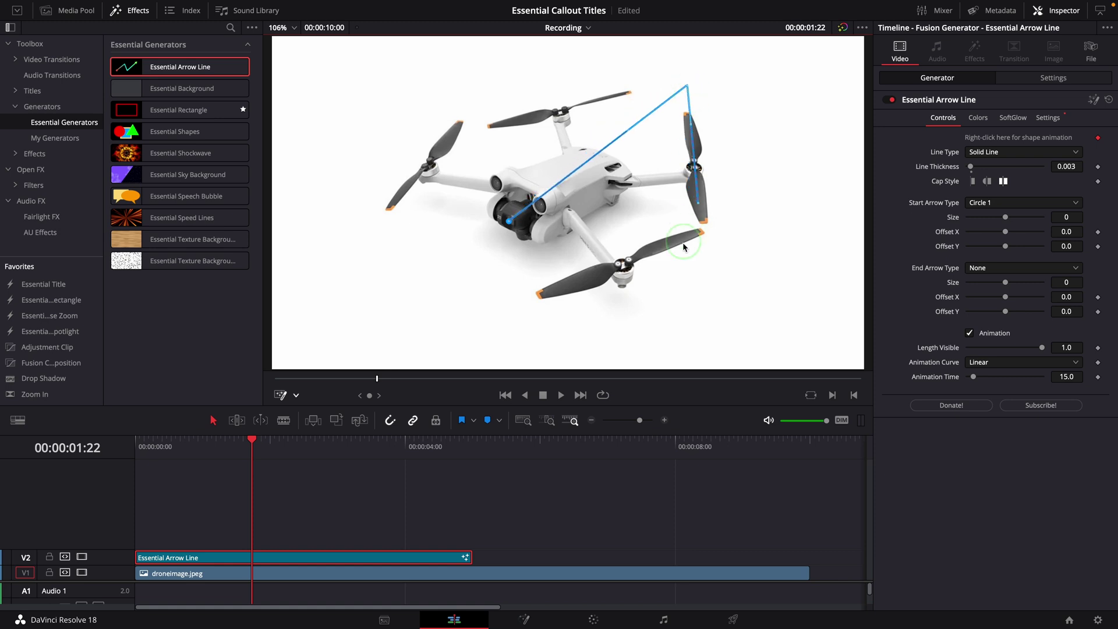
drag(699, 206, 836, 88)
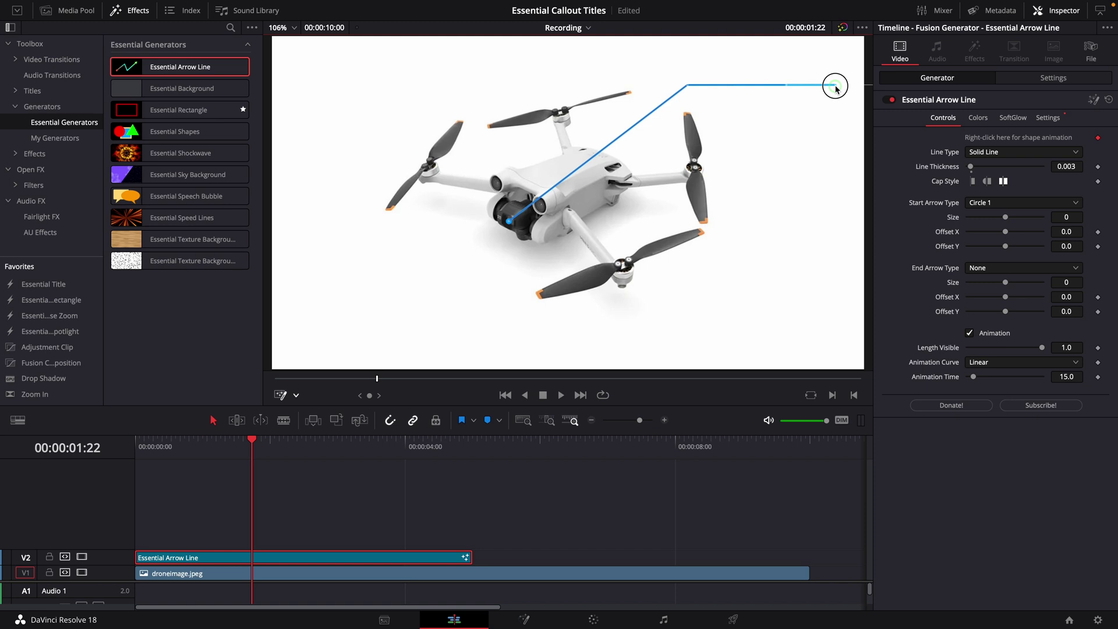
Rewind and play the timeline to preview the line animation
click(156, 456)
drag(156, 443, 138, 442)
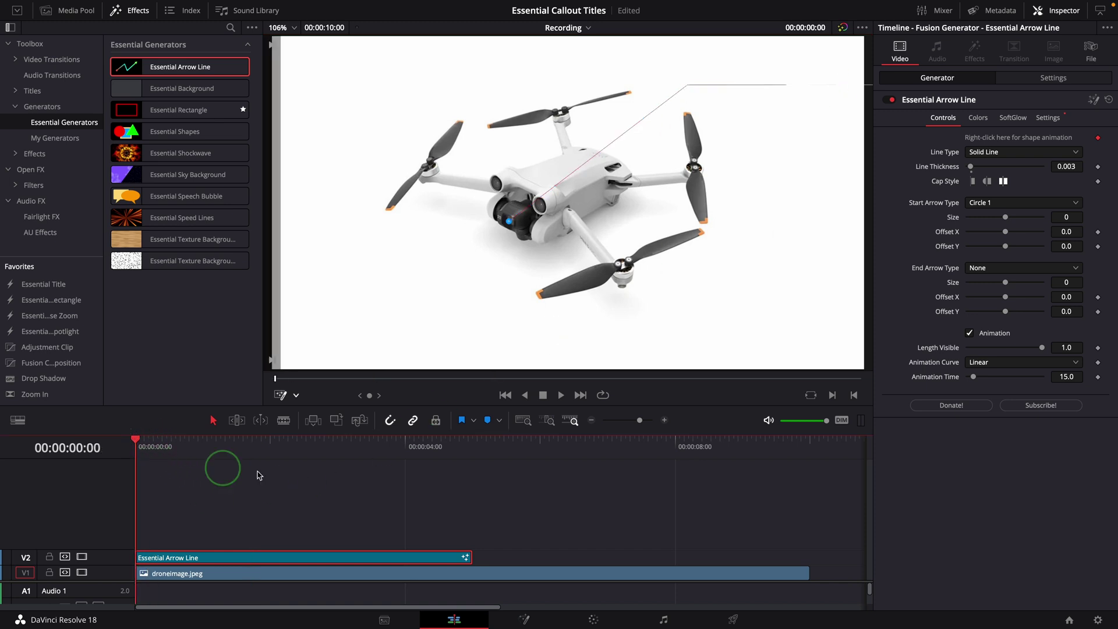
key(space)
key(space)
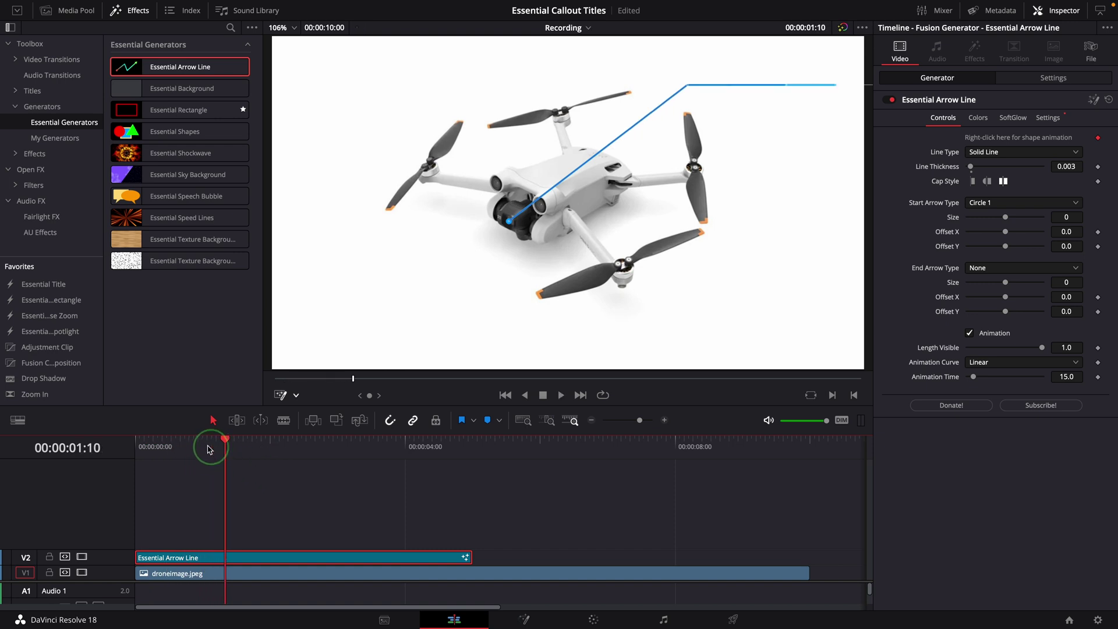
drag(155, 444, 140, 444)
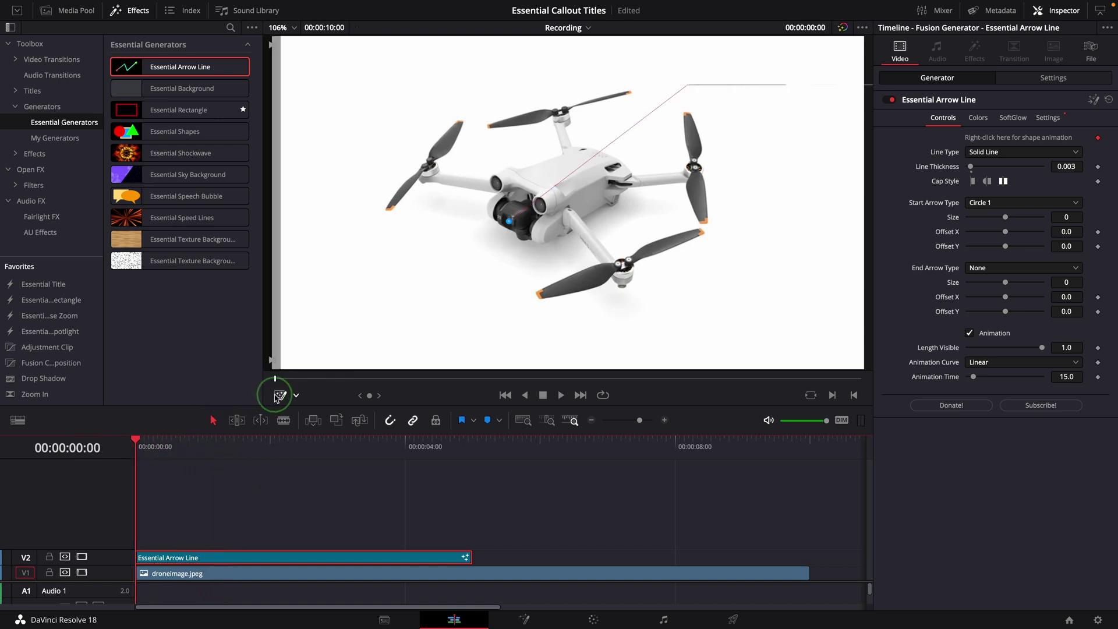
Play the line's draw-on, then add an Essential Title on the track above the arrow line
key(space)
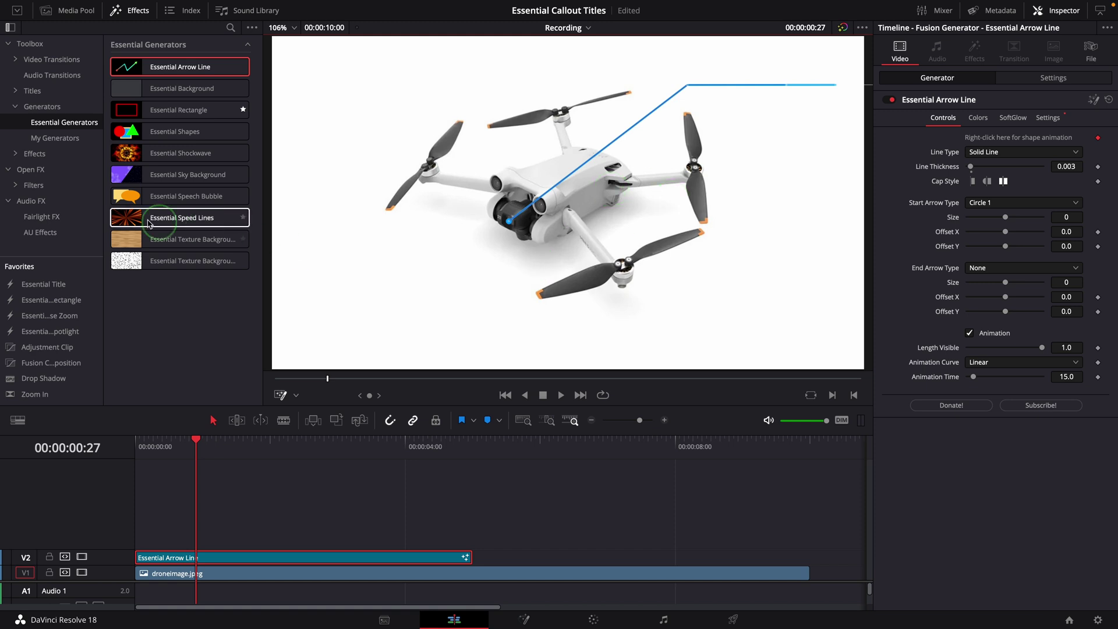
click(32, 91)
click(58, 108)
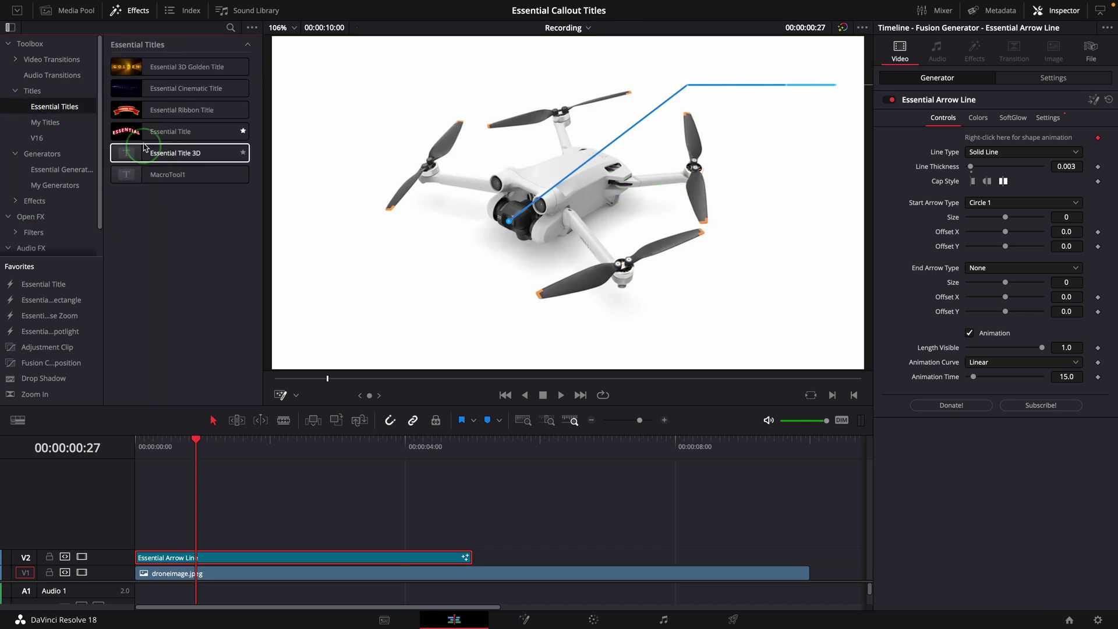
drag(181, 131, 198, 543)
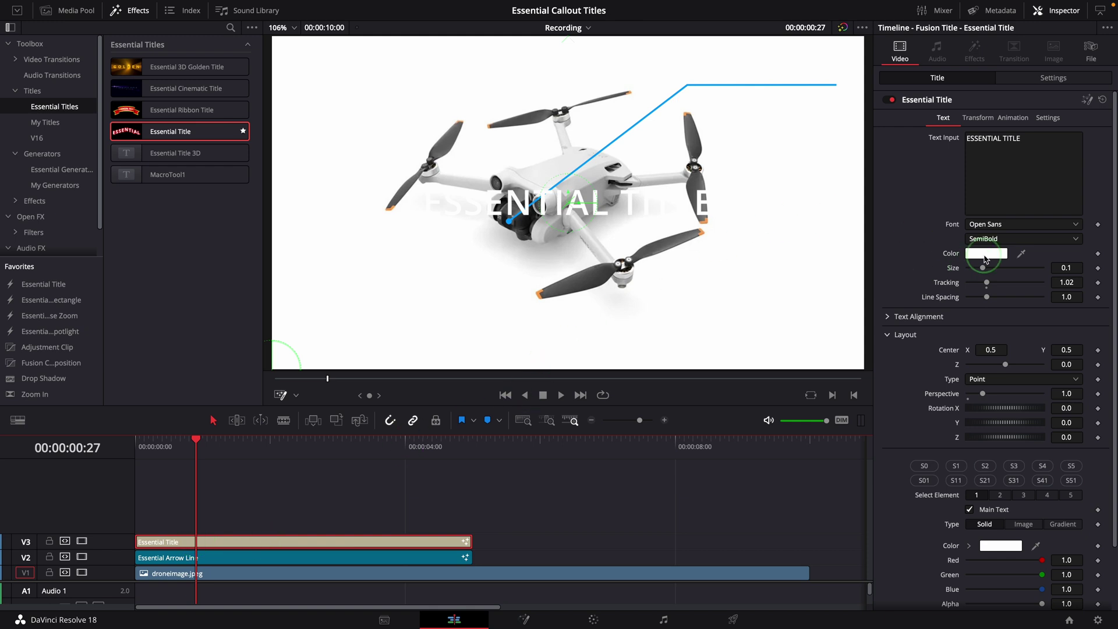
Colour the title blue and change its text to 'Front Camera'
click(986, 254)
click(919, 275)
click(939, 382)
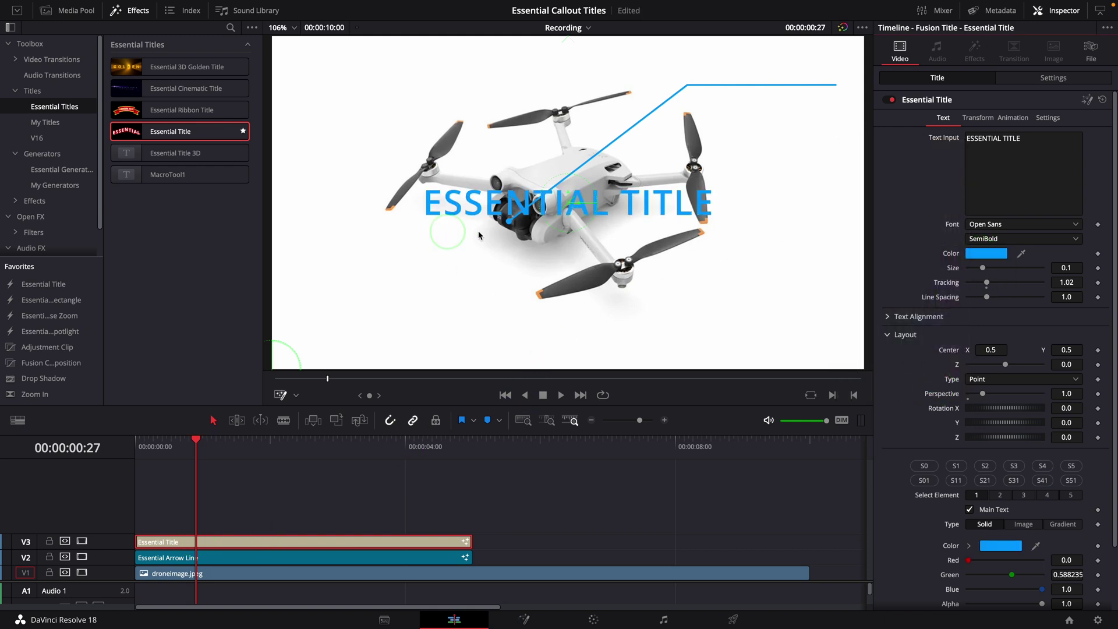
triple_click(1013, 141)
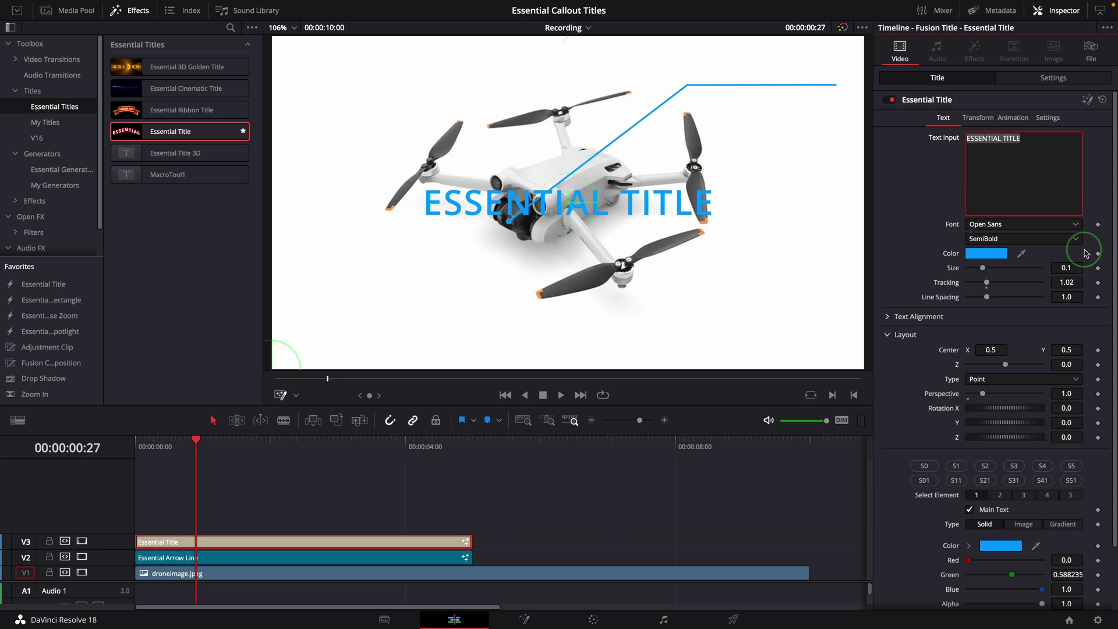
text(Front Camera)
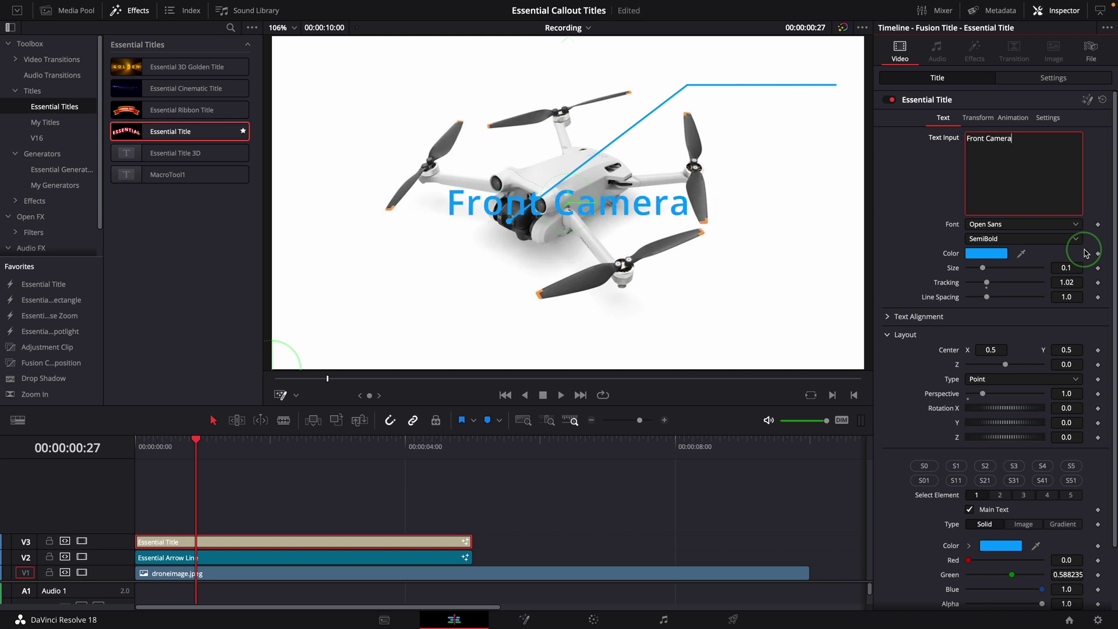
Size the title to 0.0593, place it on the callout line, and preview from the start
drag(1065, 267, 834, 280)
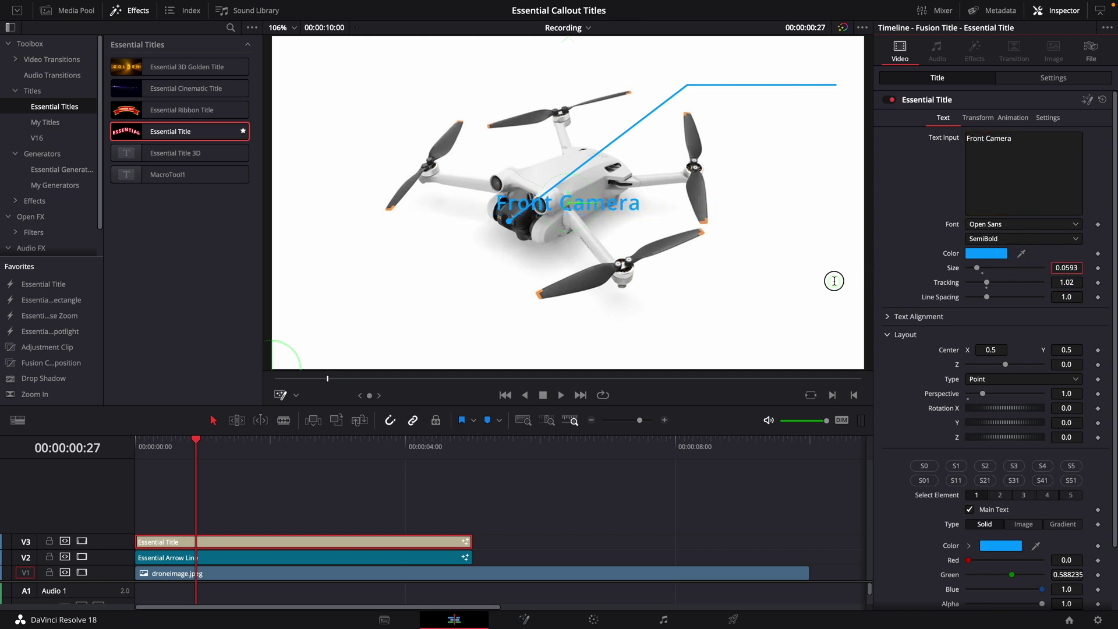
drag(570, 207, 764, 78)
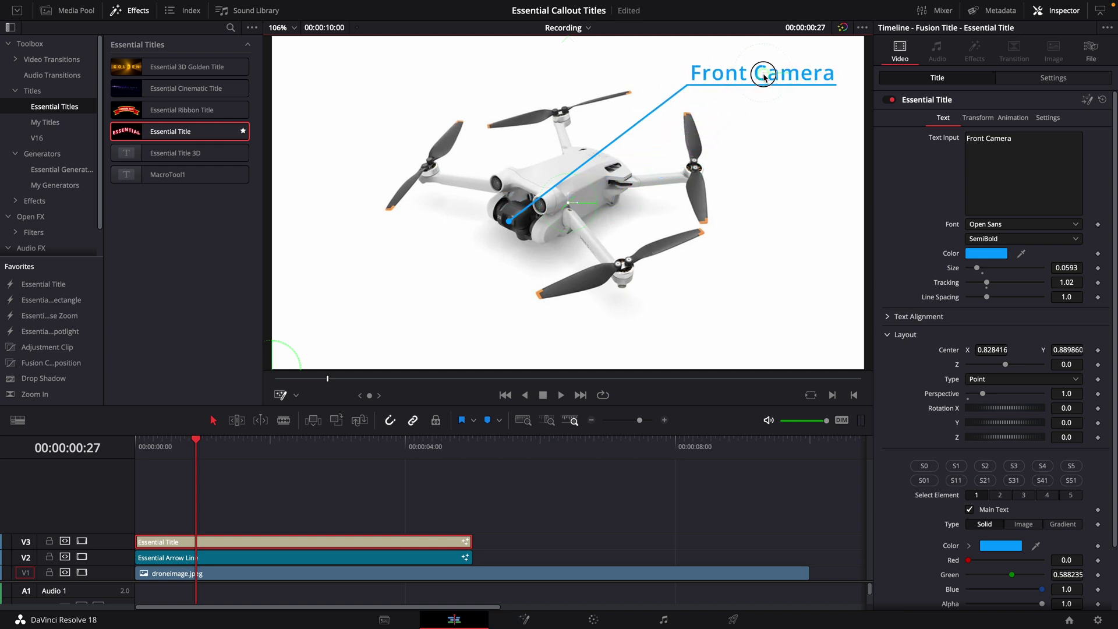
drag(171, 445, 138, 445)
key(space)
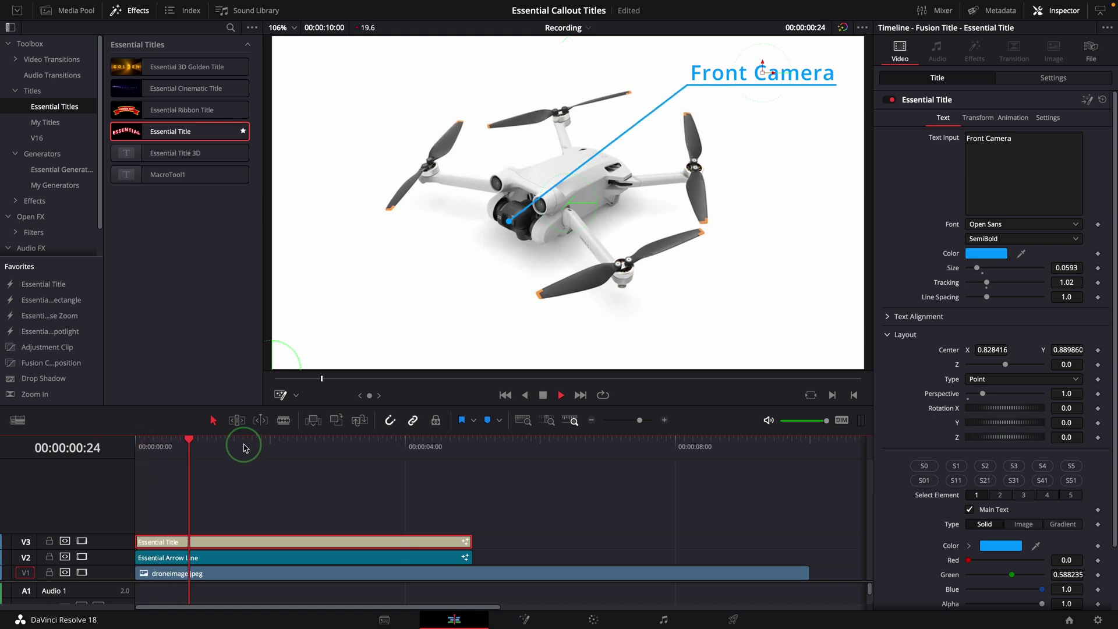
Stop playback and offset the Essential Title clip +15 frames
key(space)
mouse_move(173, 544)
mouse_down()
mouse_move(196, 543)
mouse_move(176, 546)
mouse_up()
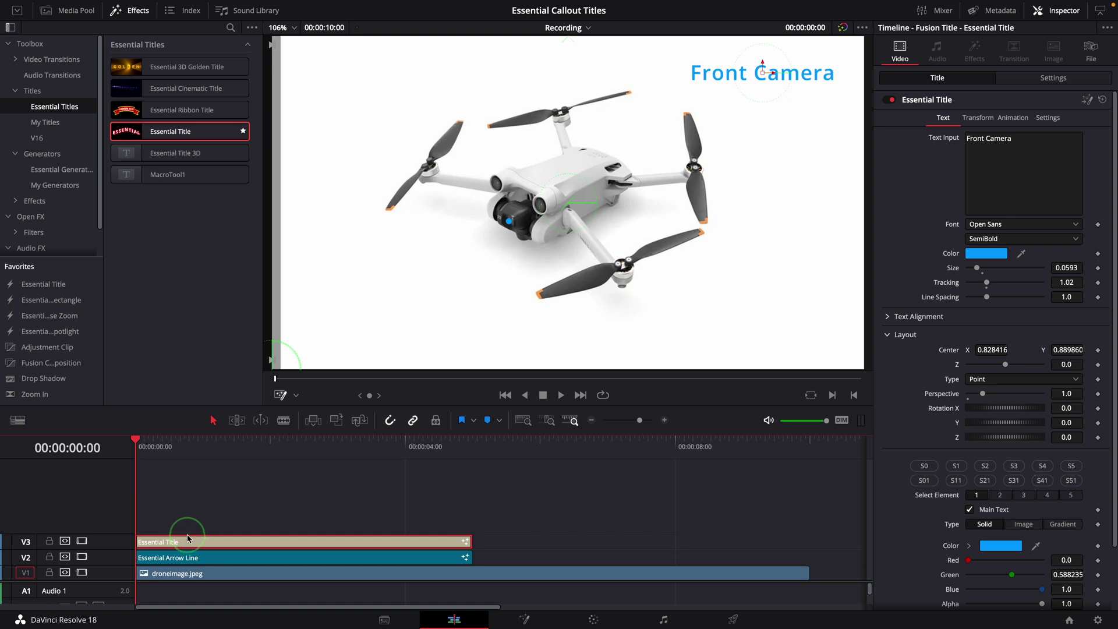
click(251, 557)
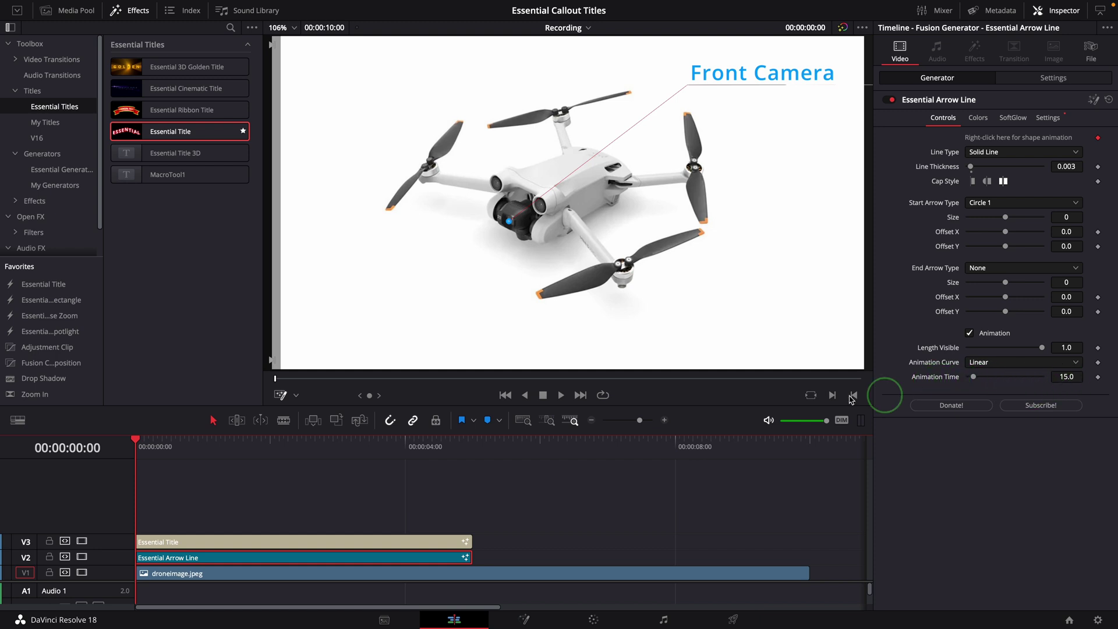
click(210, 506)
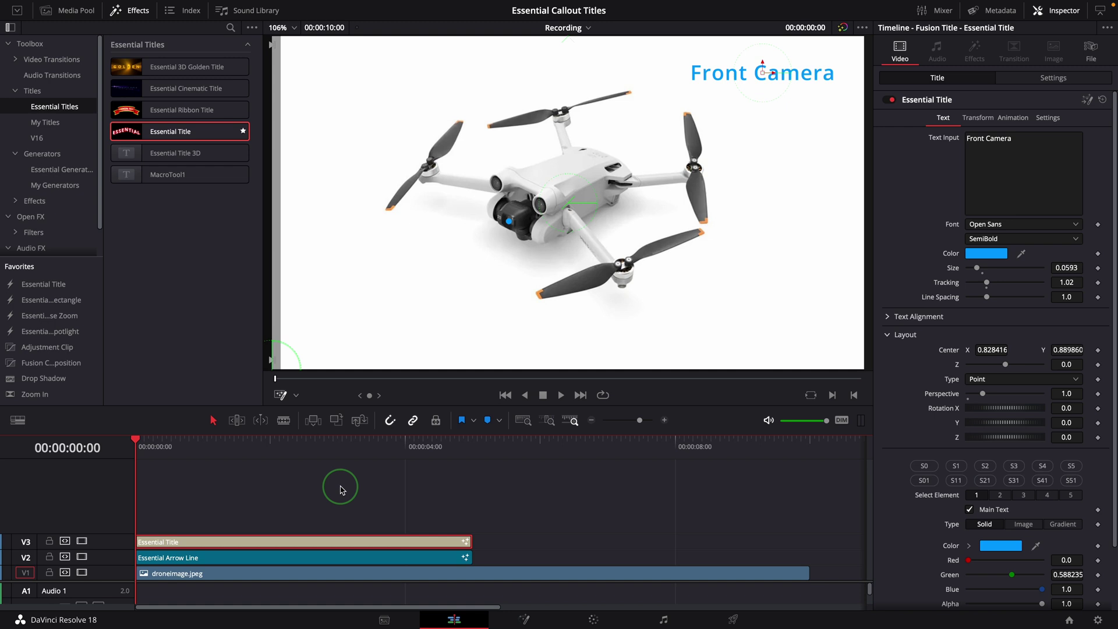
text(+)
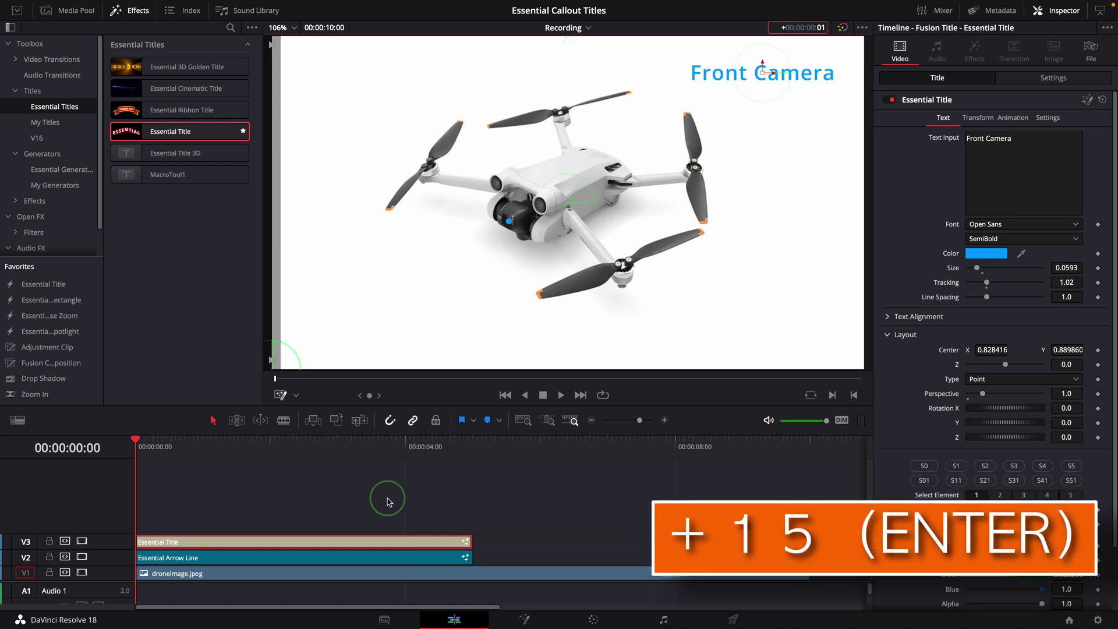
text(15)
key(Return)
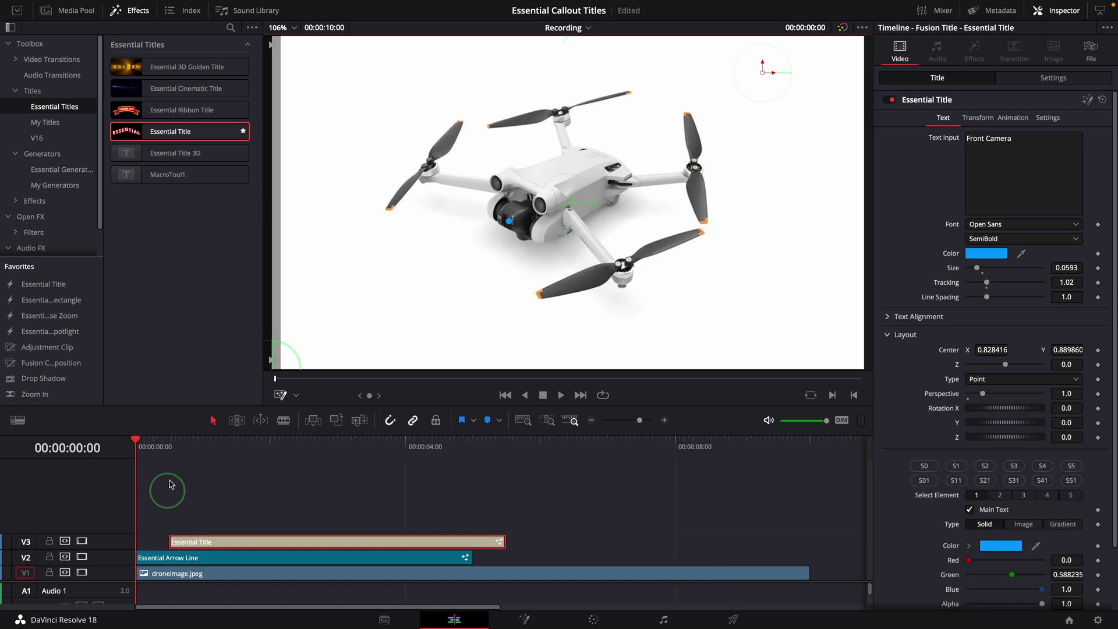
Move the title back 15 frames, drag it just after the line's start, and replay
click(168, 444)
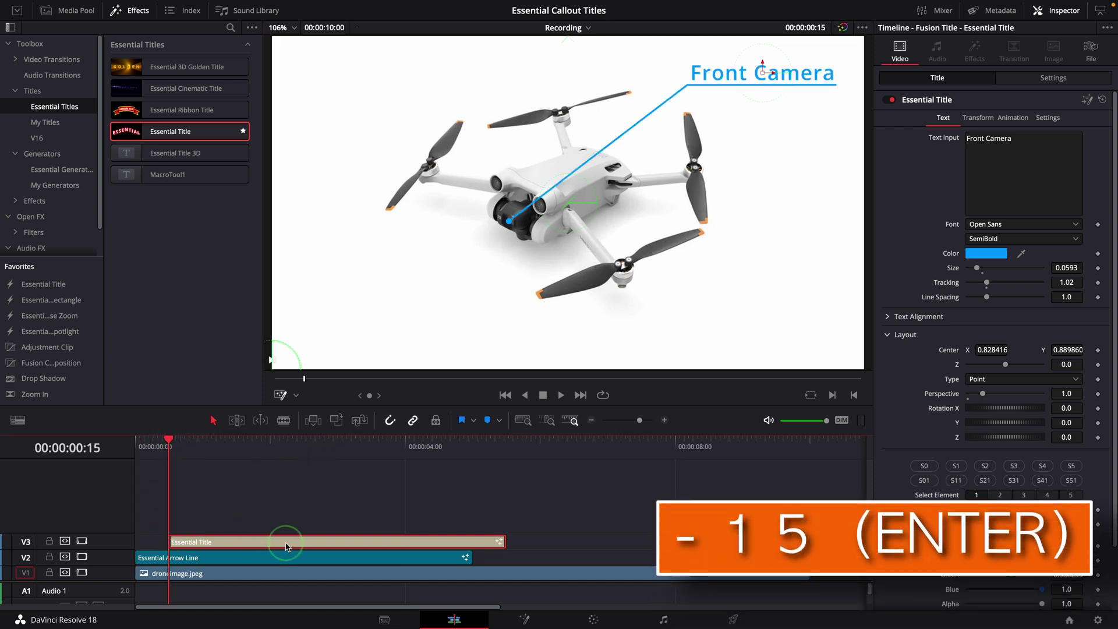
text(-)
key(Return)
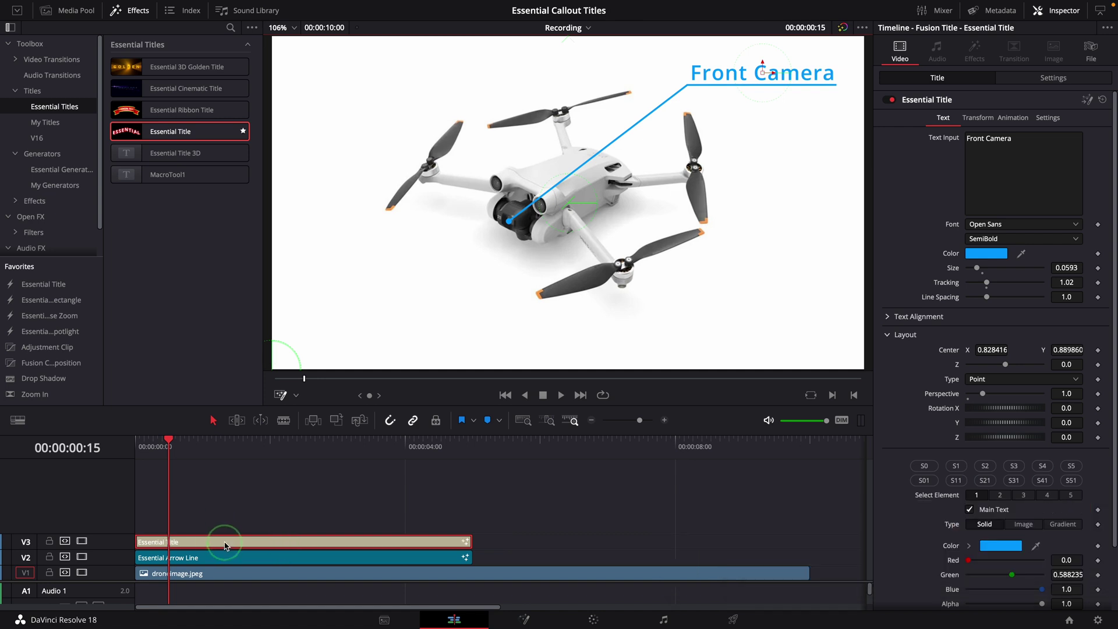
drag(200, 542, 233, 543)
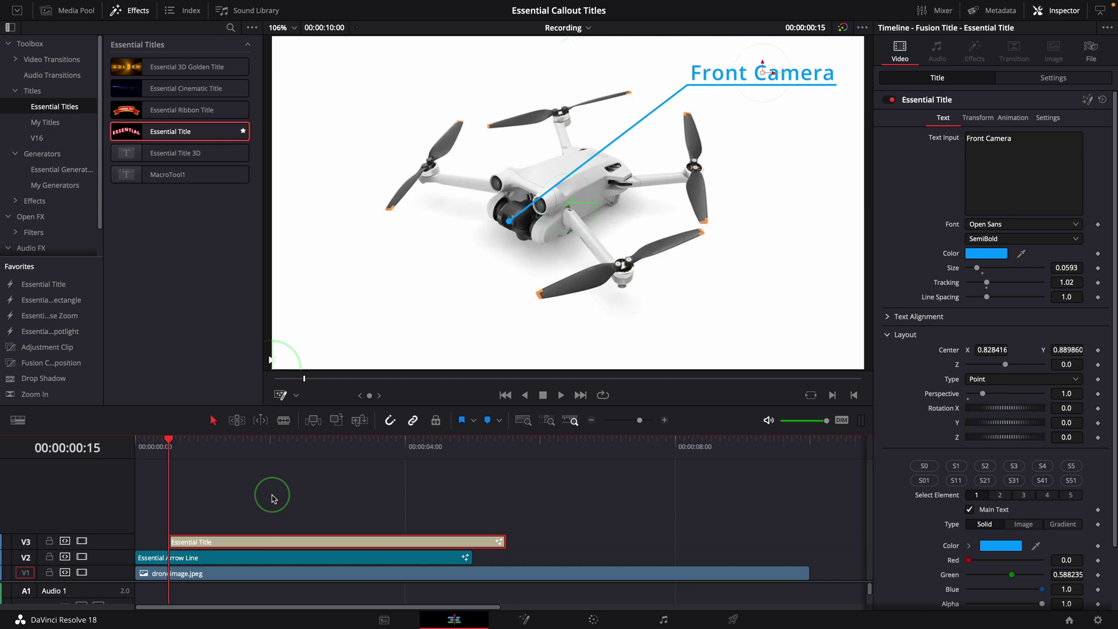
drag(163, 444, 148, 446)
key(space)
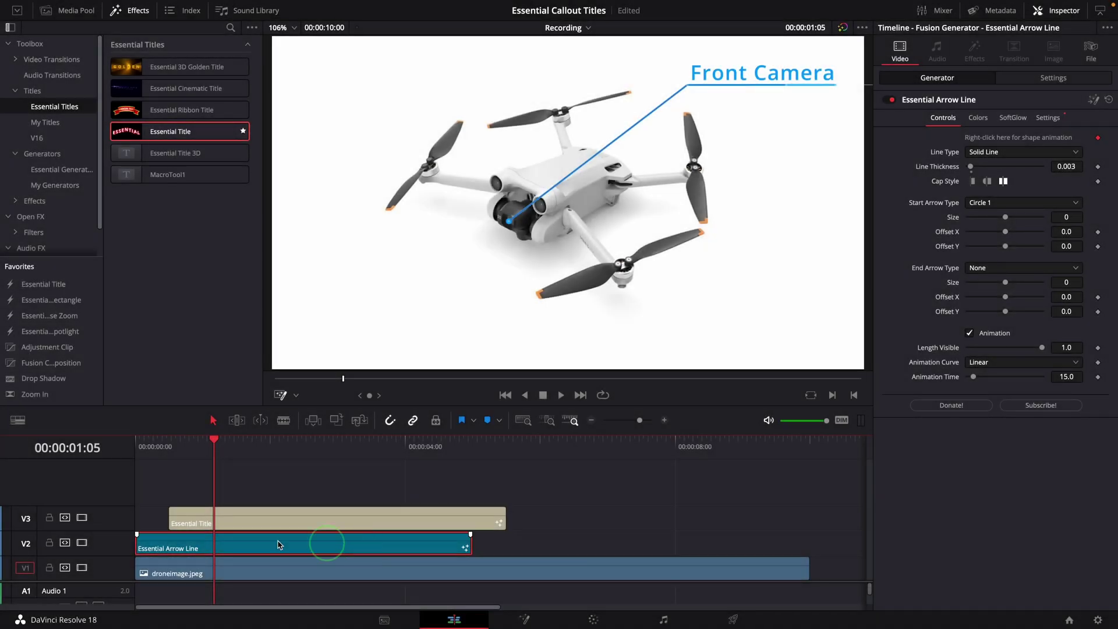
Add a fade-in to the Essential Title clip and play it
drag(170, 510, 201, 510)
key(Up)
key(Up)
click(205, 463)
key(space)
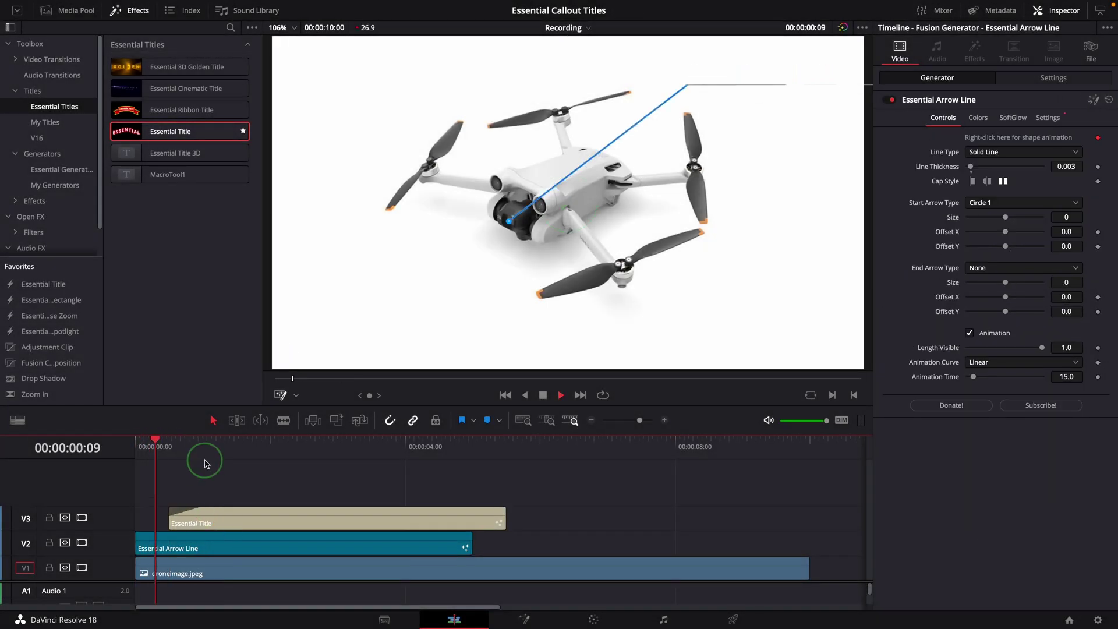
Shift both the title and arrow line clips 16 frames later and preview the result
click(351, 507)
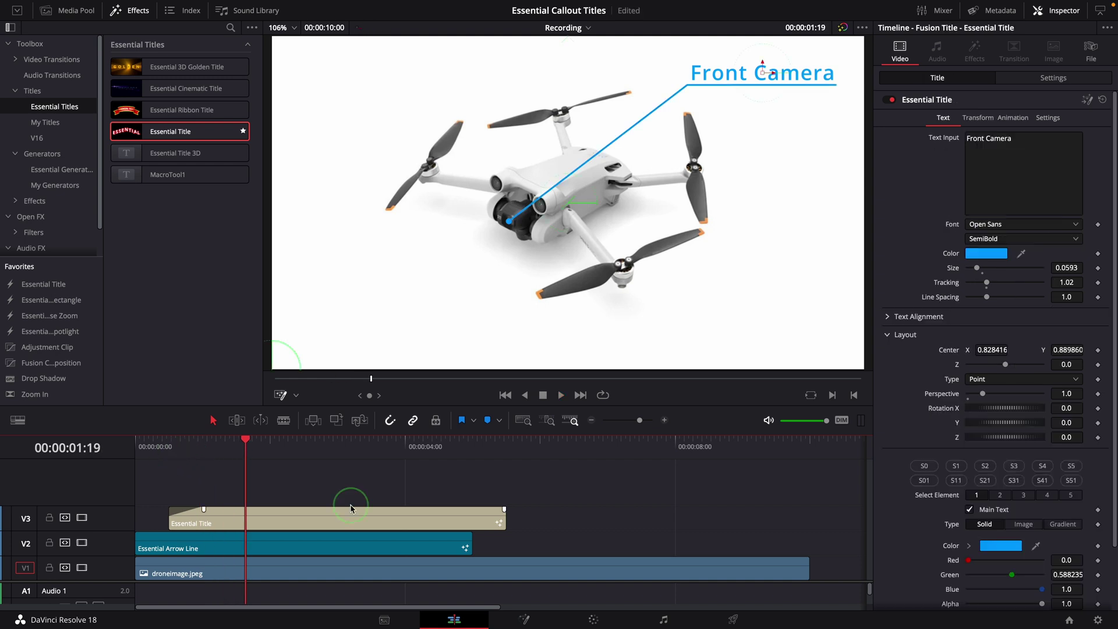
click(193, 453)
click(232, 515)
ctrl+click(236, 548)
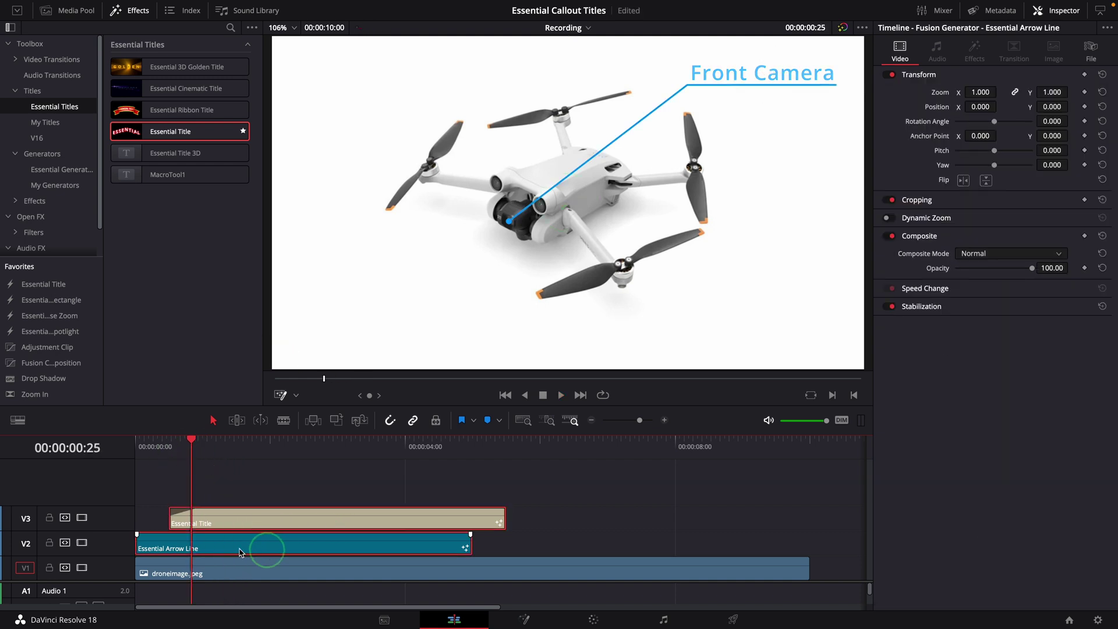
drag(236, 548, 279, 549)
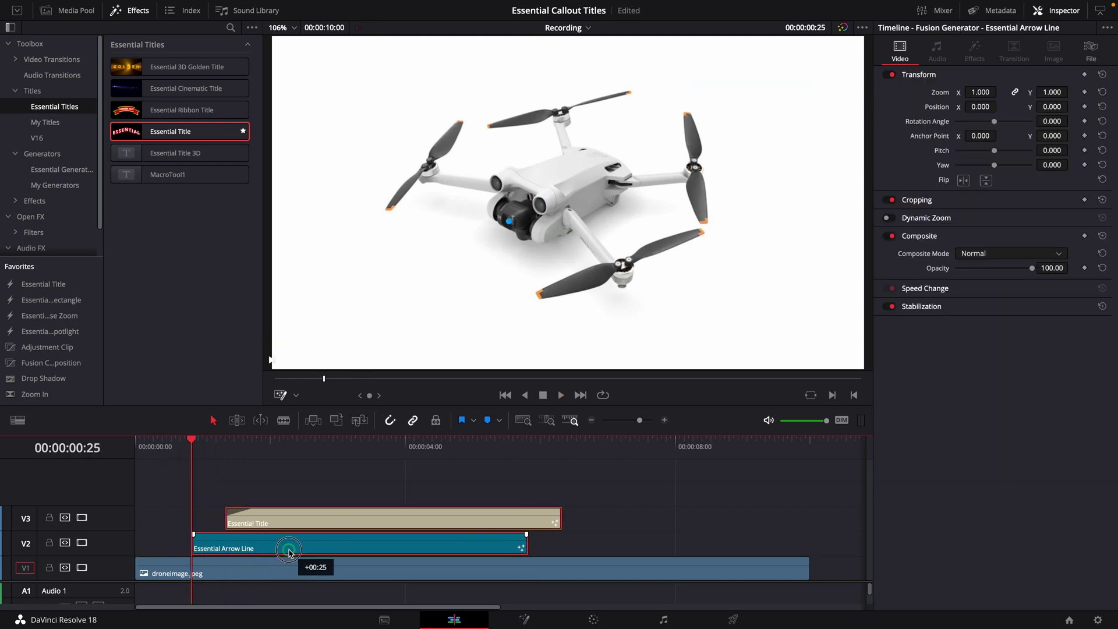
click(179, 447)
key(space)
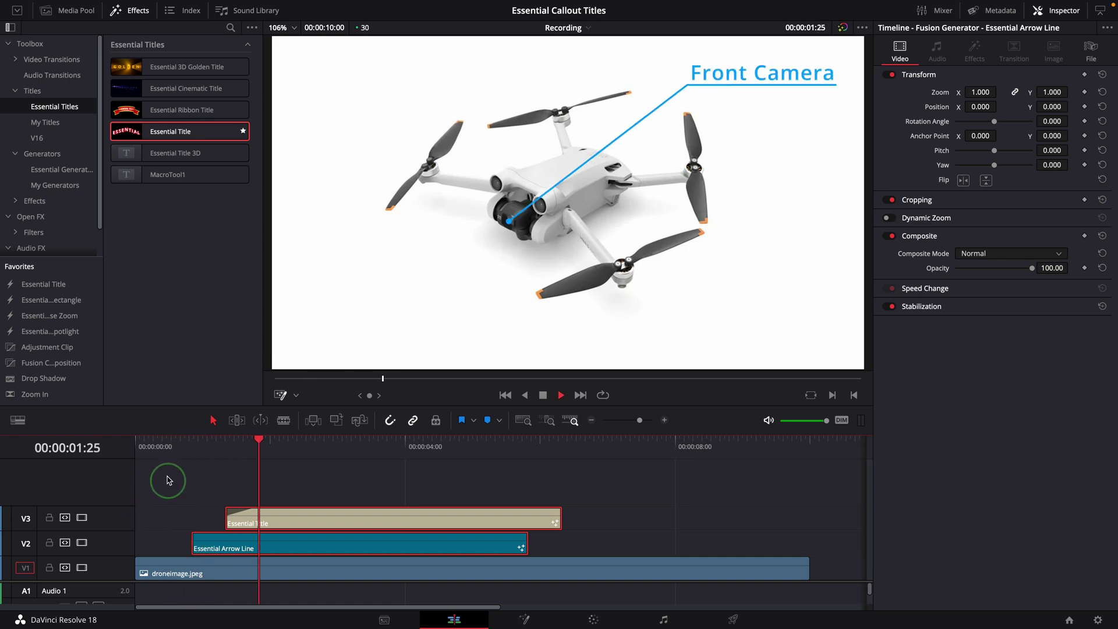
click(149, 445)
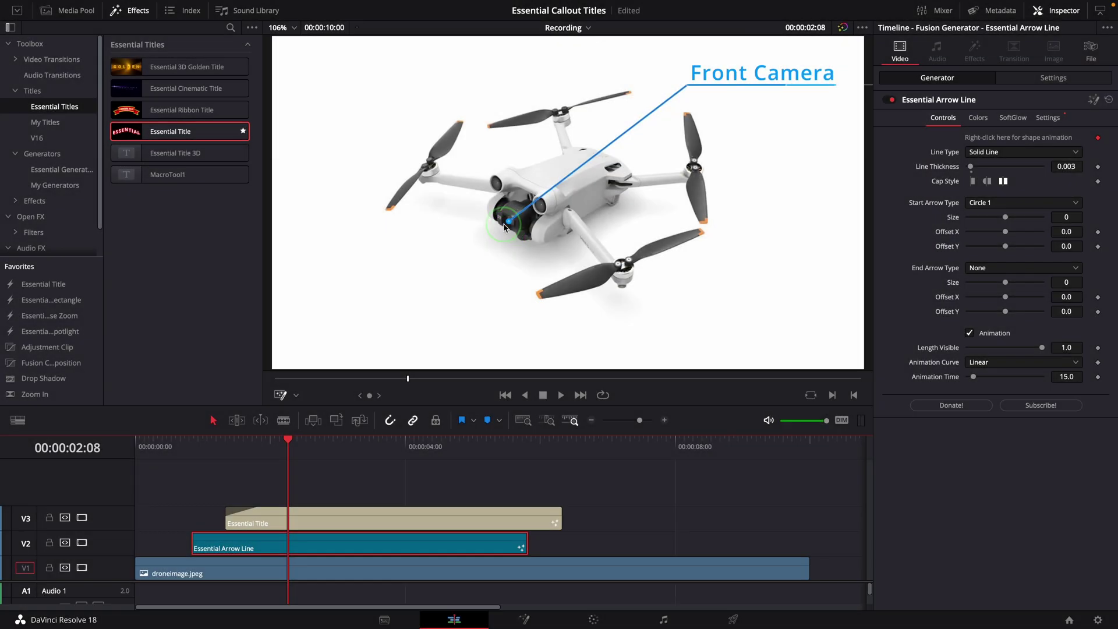
Set the line's Start Arrow Type to Circle 3 with size 3
click(1014, 204)
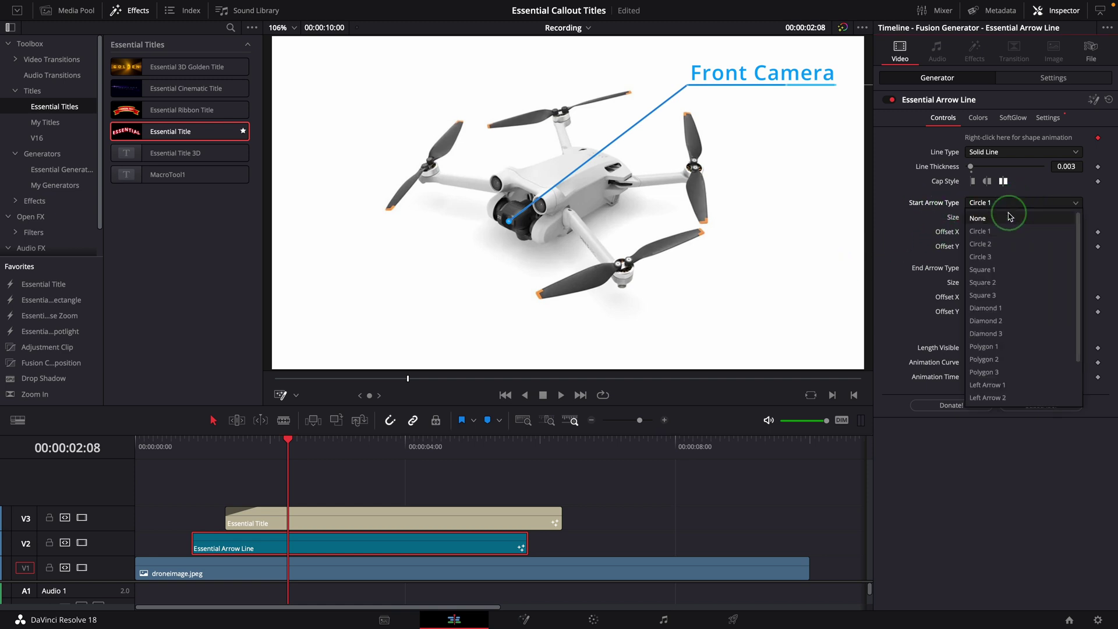
click(997, 258)
scroll(623, 249, up, 5)
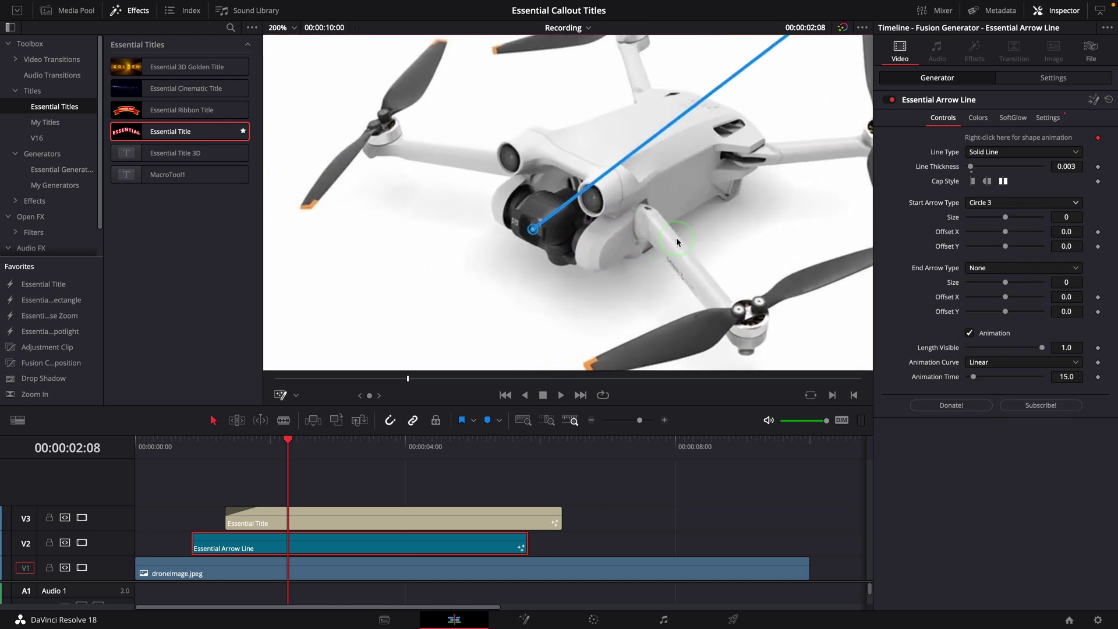
scroll(524, 212, up, 5)
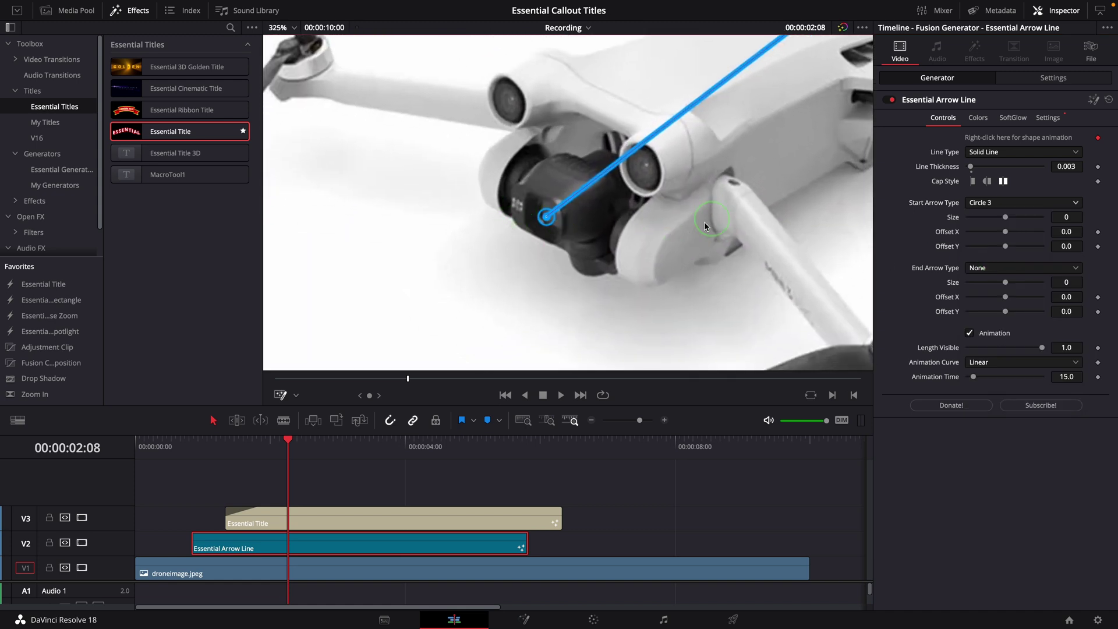
drag(1005, 217, 1016, 220)
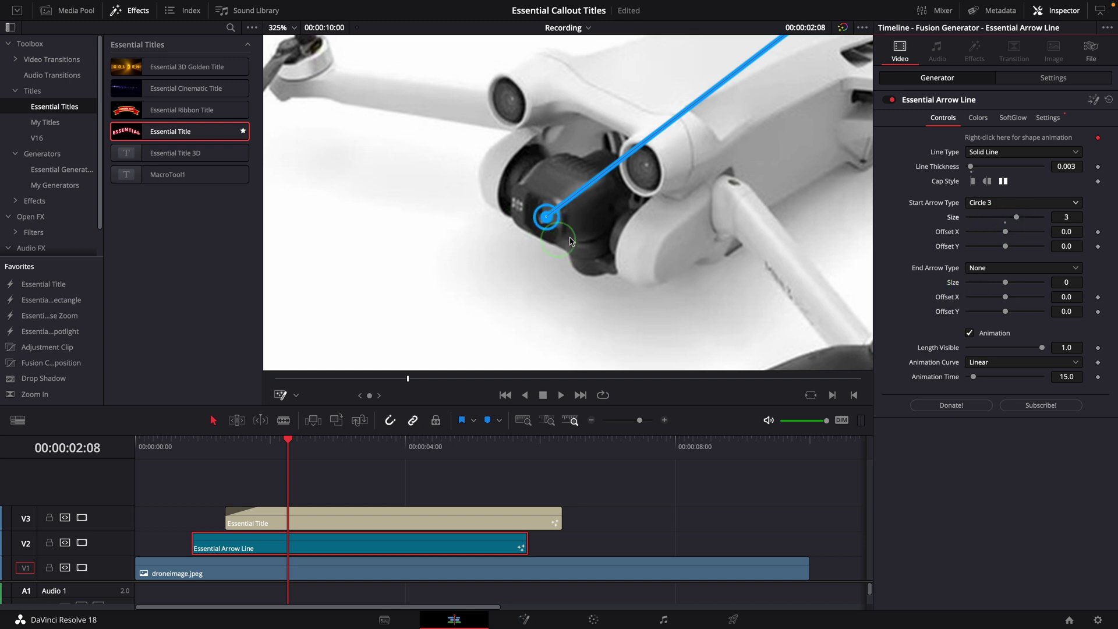
Set the start circle offset to -0.00621/-0.00694 and drag the line's start onto the lens
scroll(705, 230, up, 5)
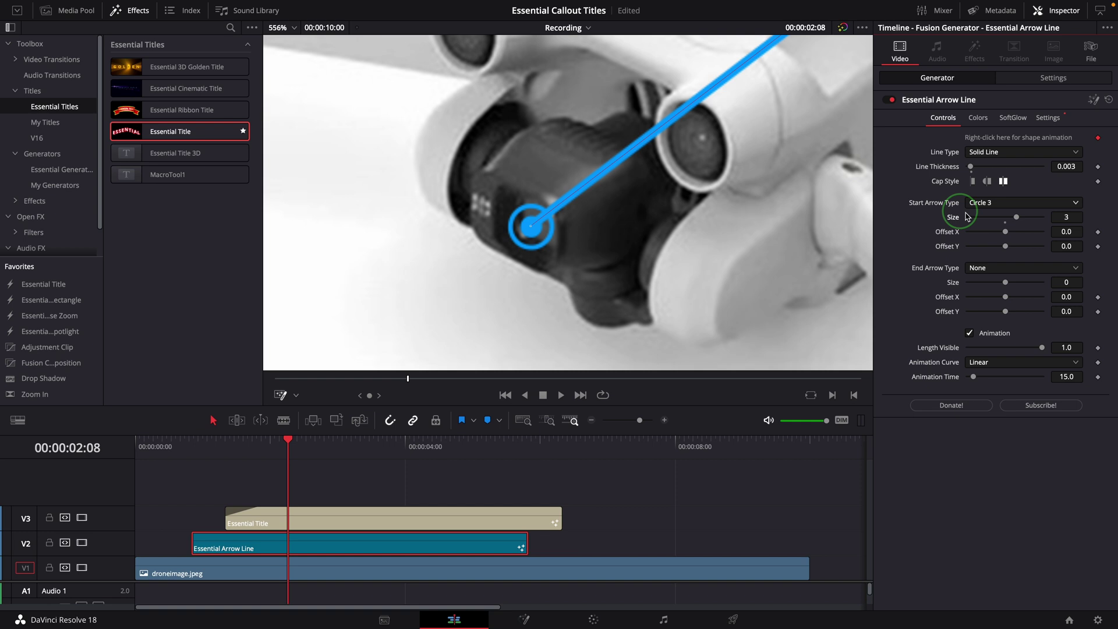
drag(1005, 232, 992, 246)
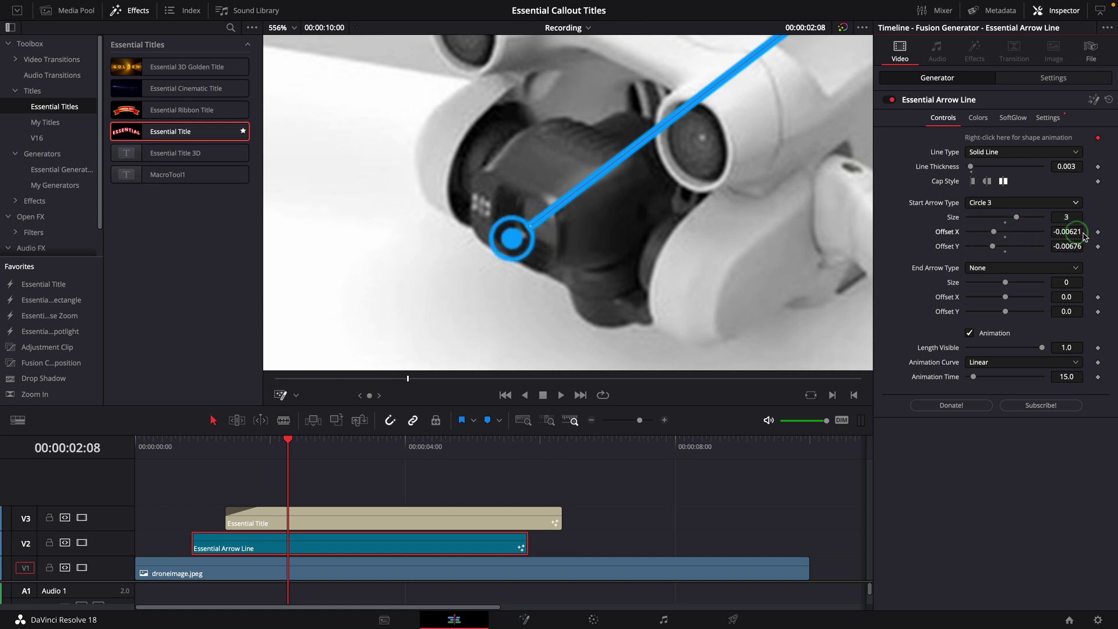
drag(1076, 241, 1067, 245)
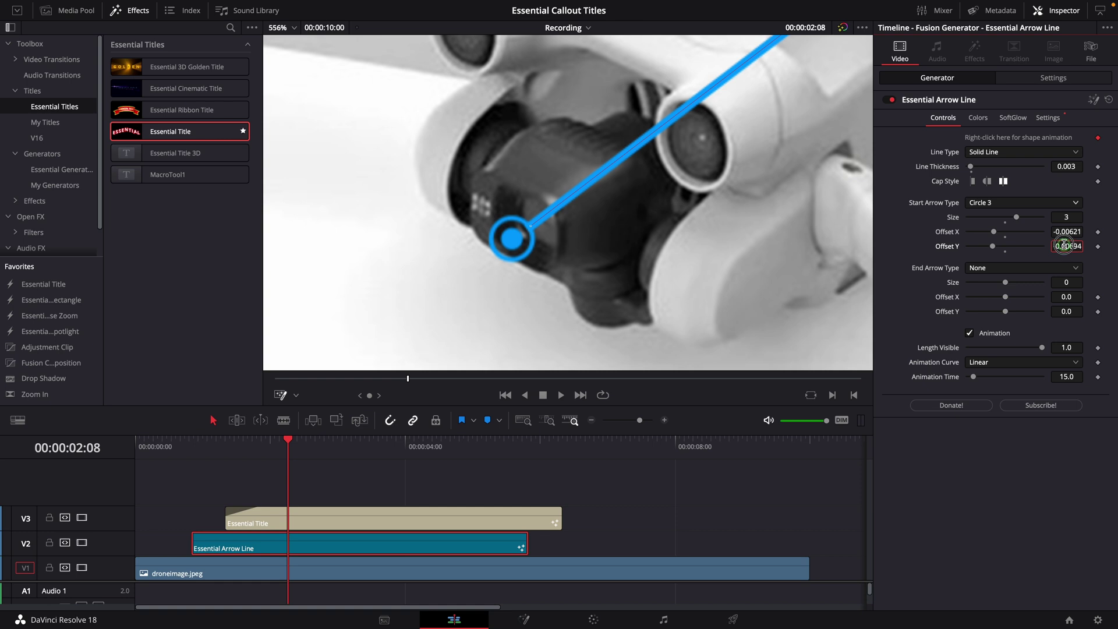
scroll(581, 271, down, 1)
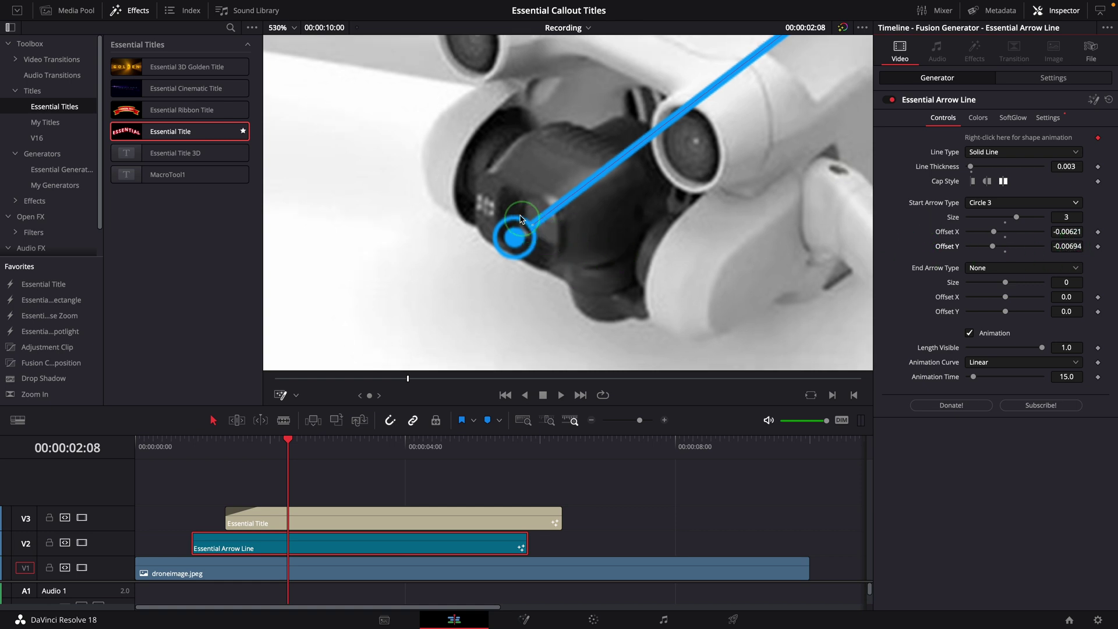
drag(535, 230, 548, 214)
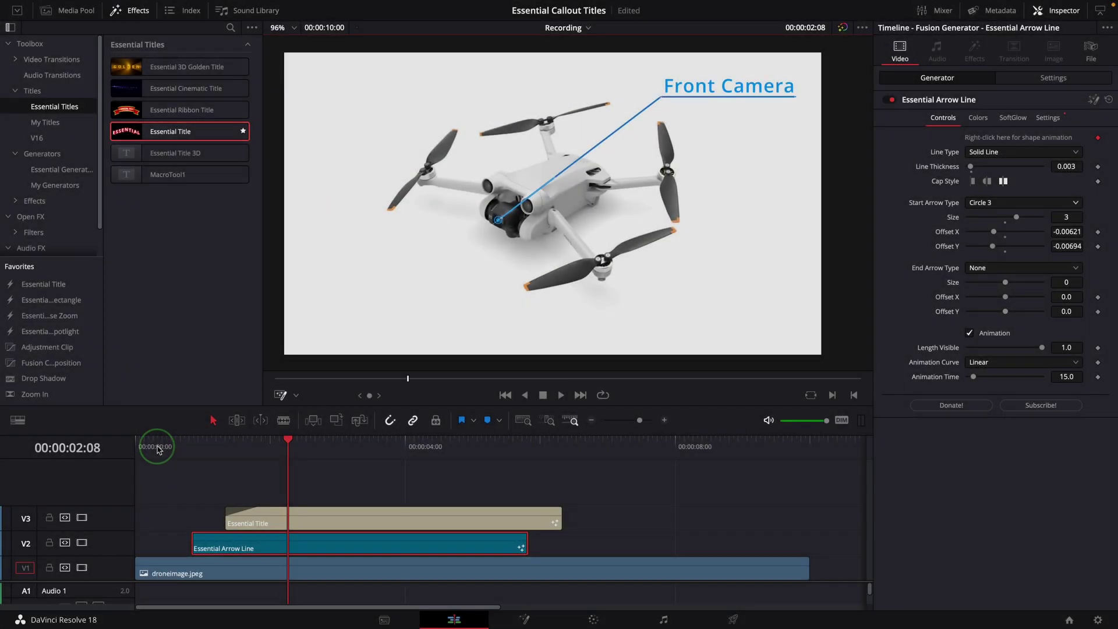
Replay the callout and select the Front Camera title clip on V3
click(156, 448)
key(space)
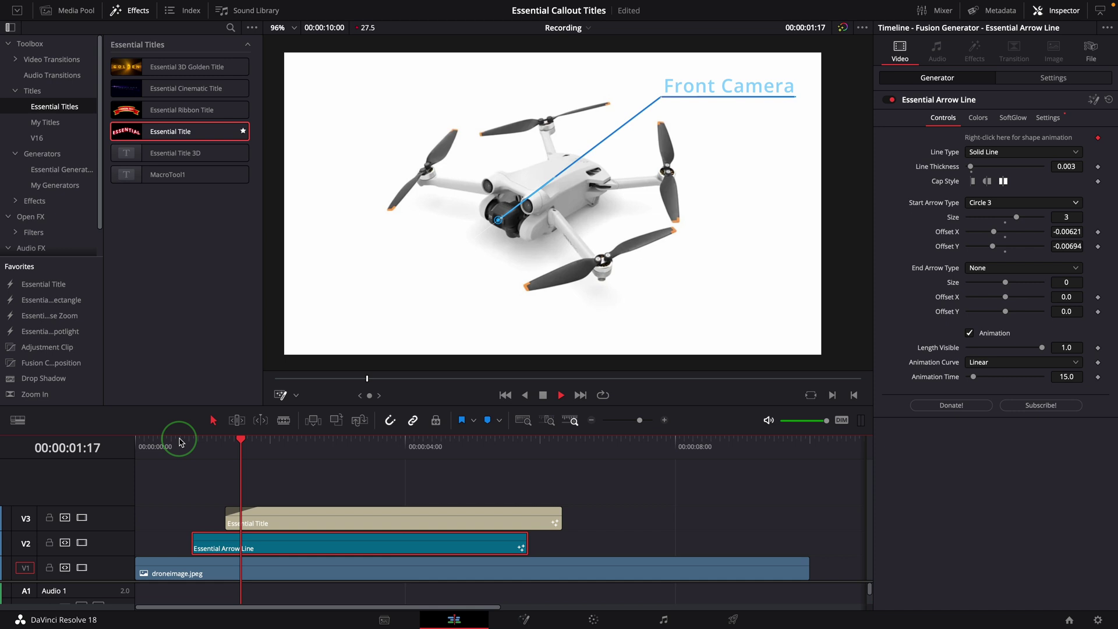
key(space)
click(298, 518)
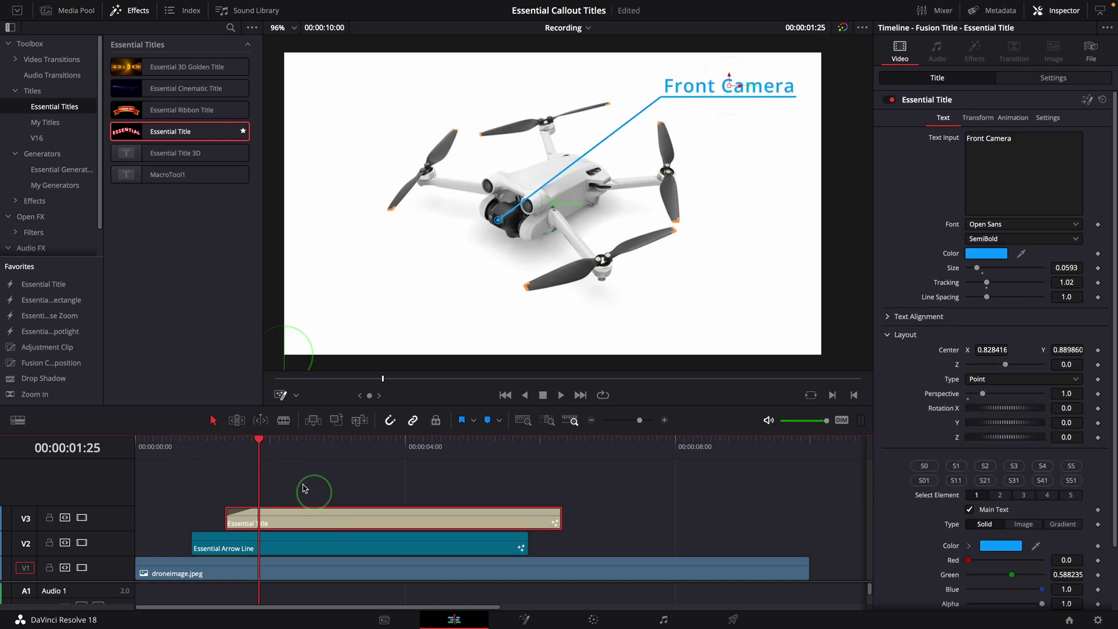
click(266, 448)
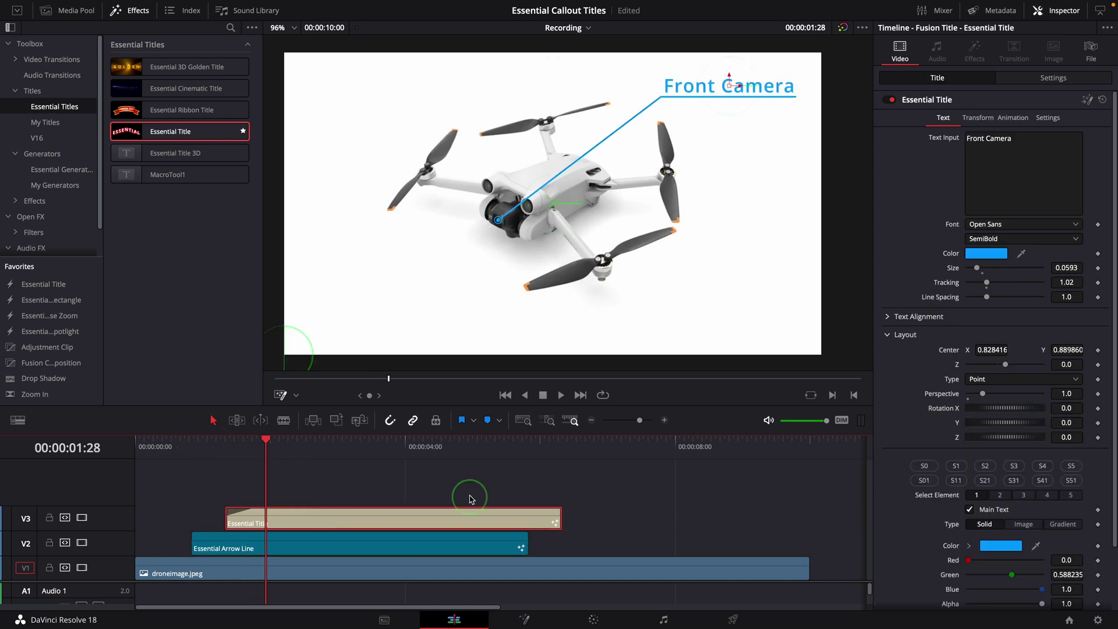
Enable Slide animation on the title with a Slide In Angle of -90
click(1014, 118)
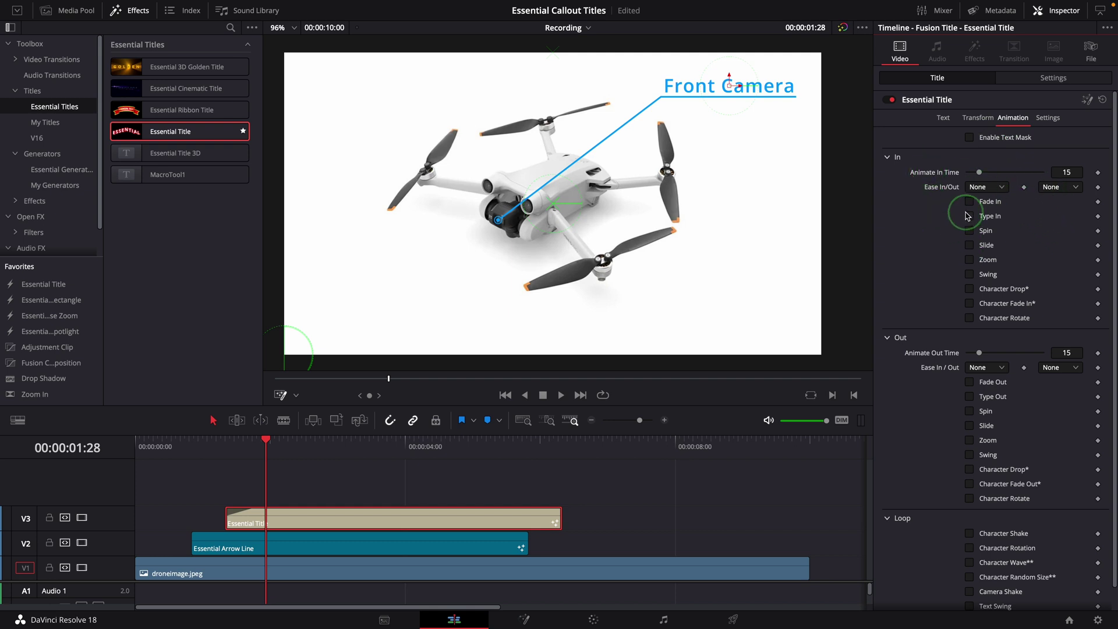
click(969, 245)
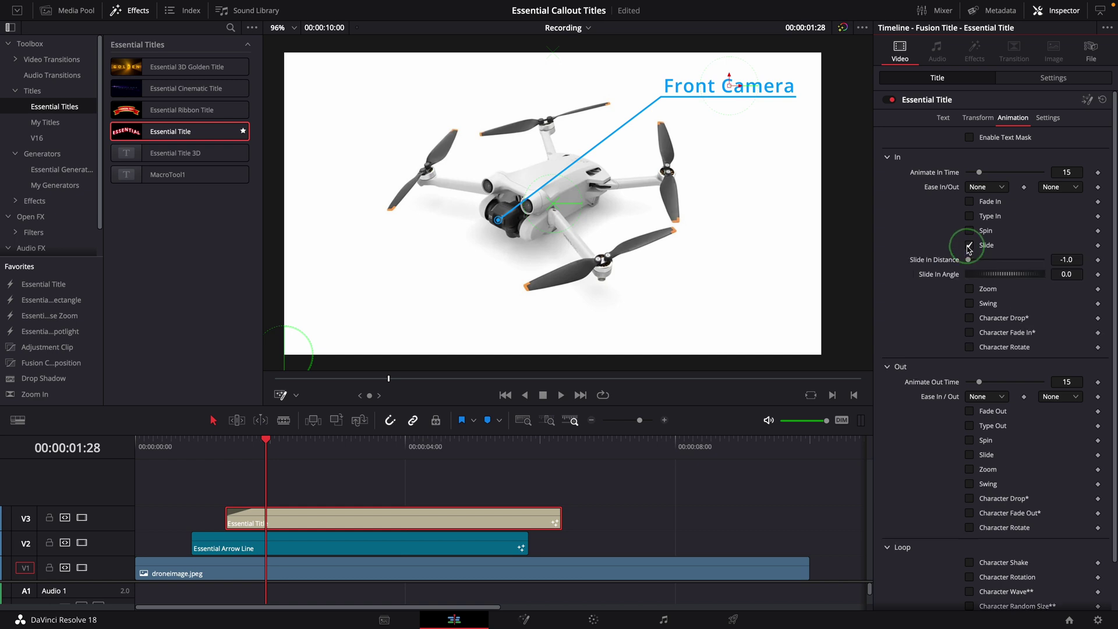
click(1063, 275)
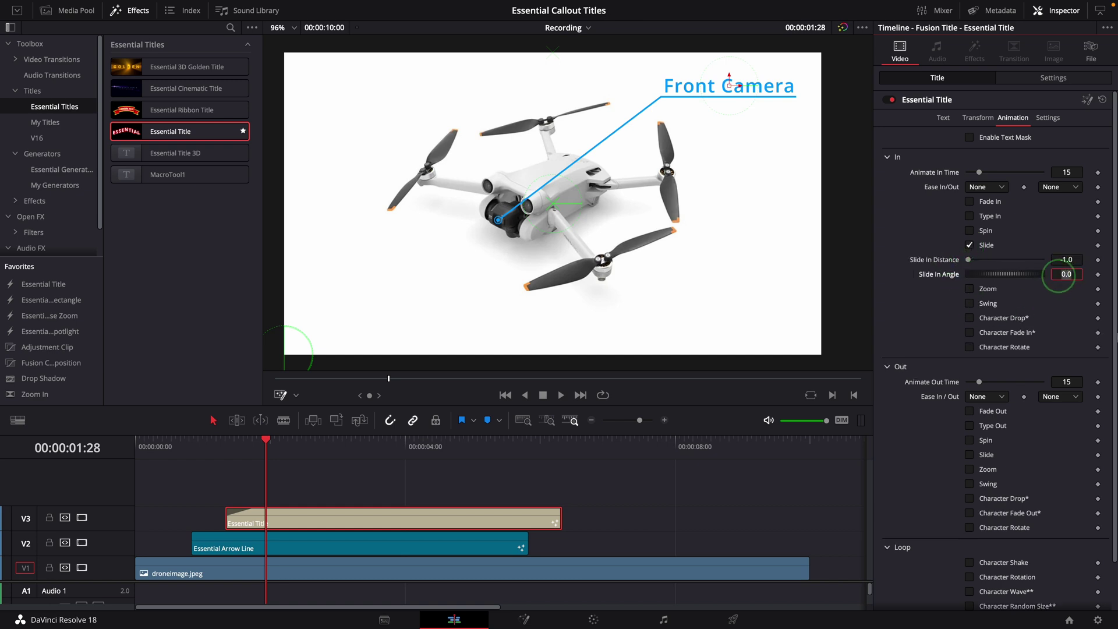
text(-90)
key(Tab)
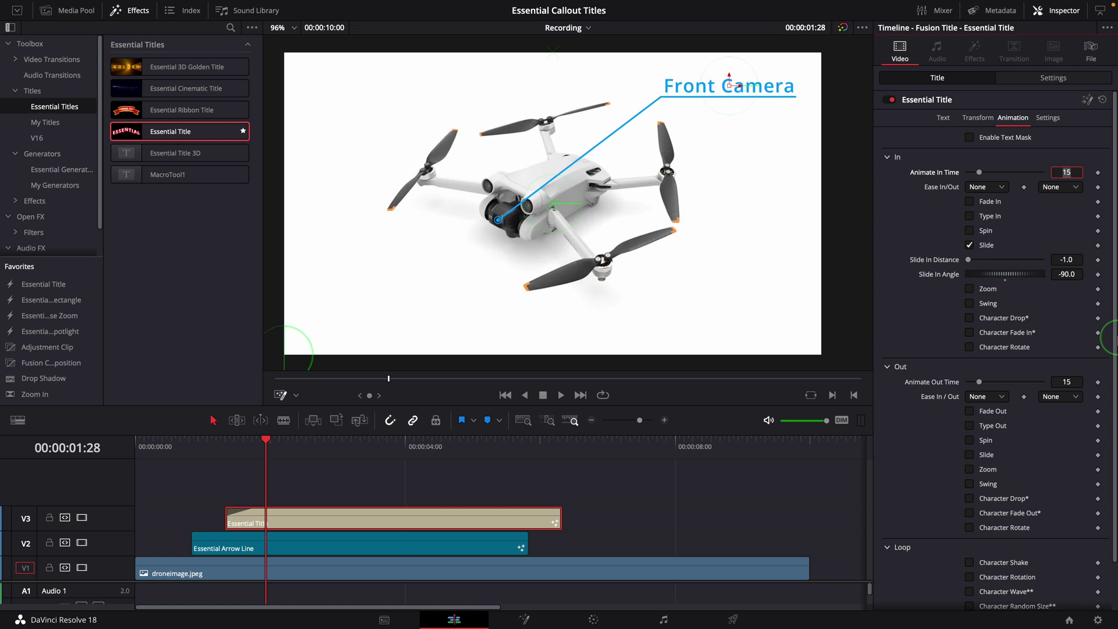
Remove the title clip's fade-in and set Slide In Distance to 0.031 at 01:10
mouse_move(282, 518)
drag(259, 510, 237, 512)
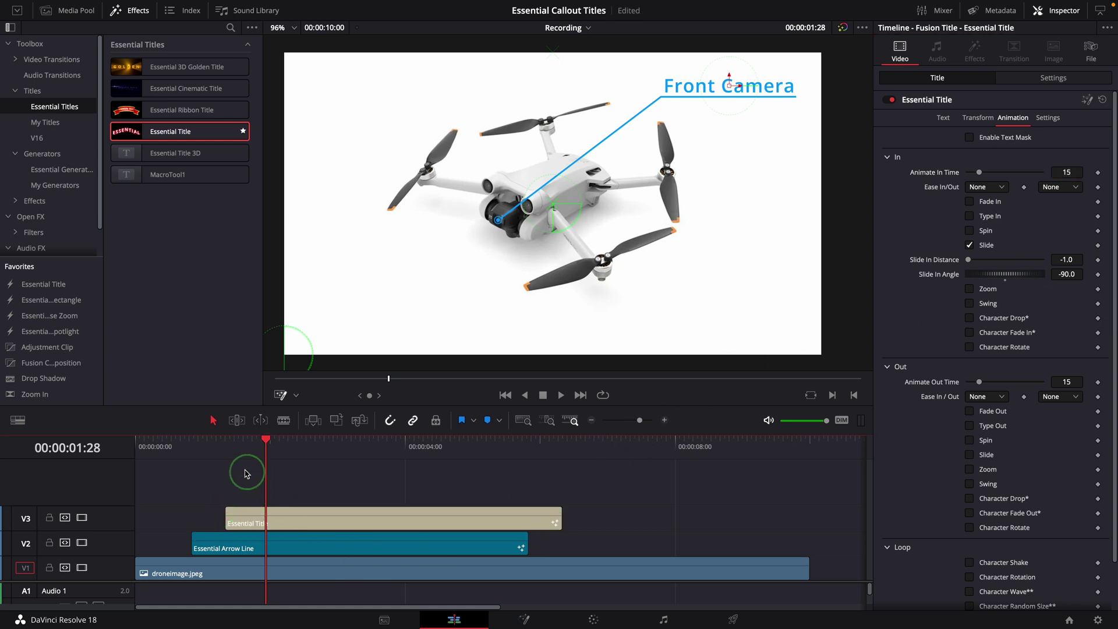
mouse_move(230, 445)
mouse_down()
mouse_move(240, 446)
mouse_move(225, 446)
mouse_up()
click(298, 492)
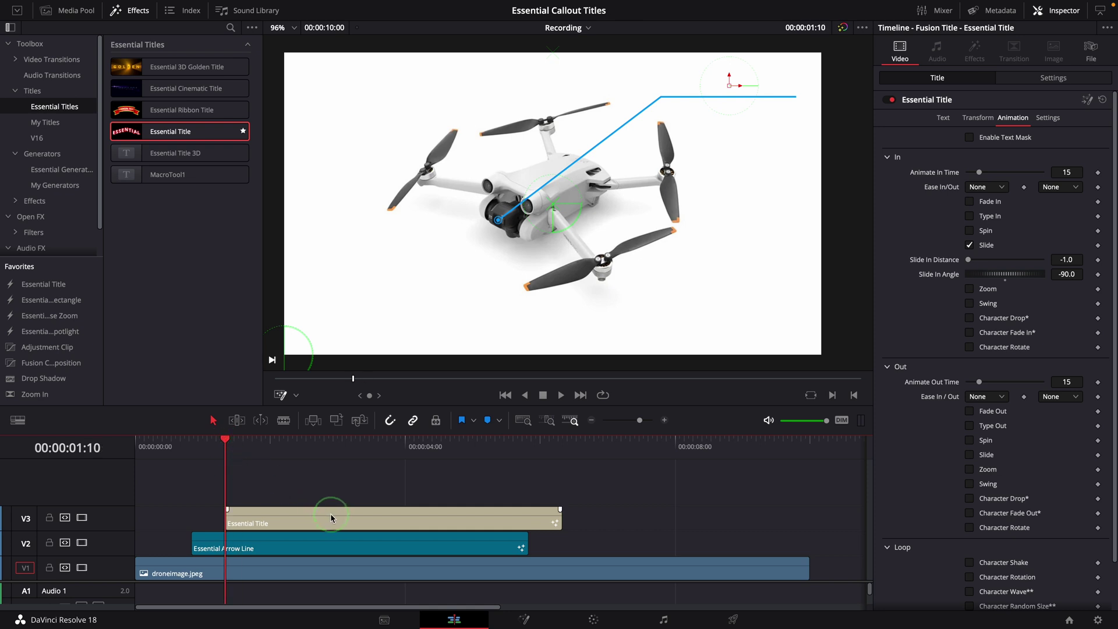
click(331, 518)
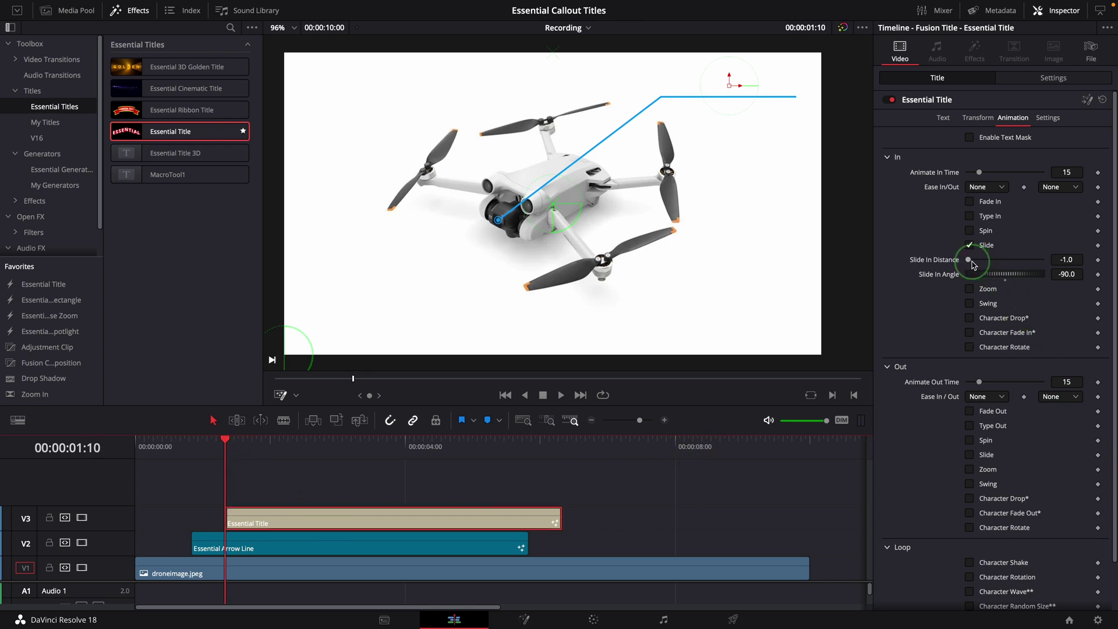
drag(971, 262, 1007, 263)
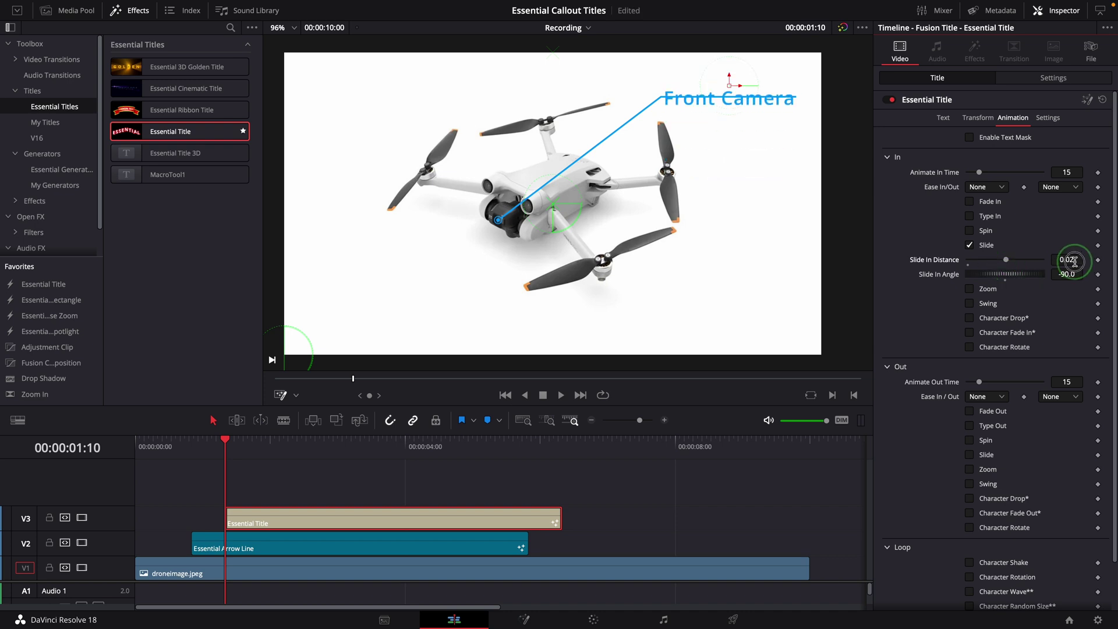
drag(1074, 261, 1078, 261)
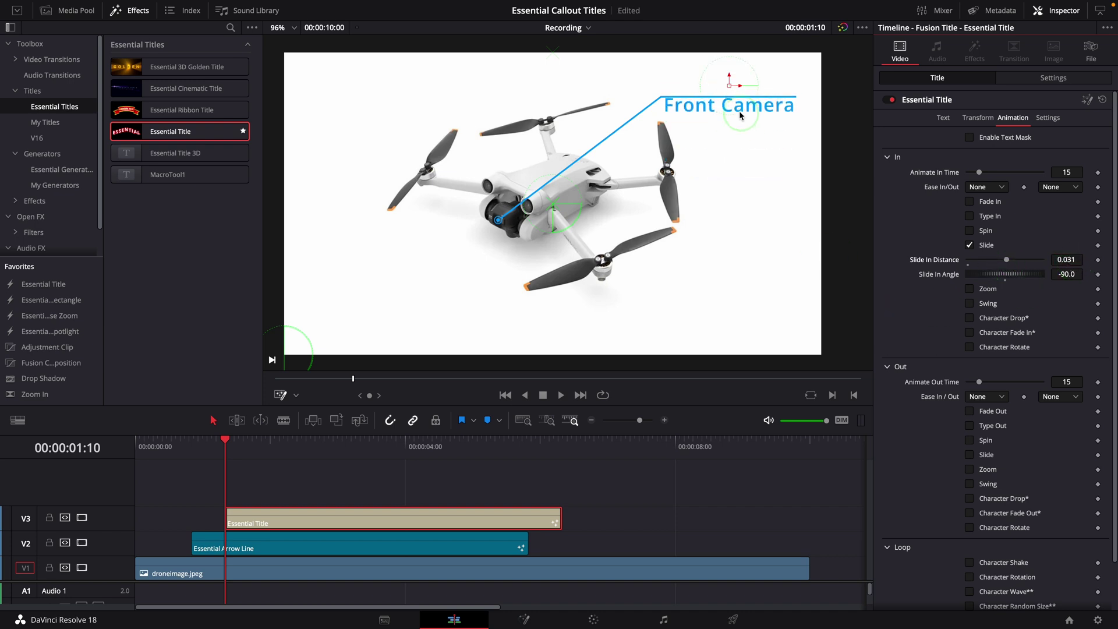
Enable Text Mask on the title, shrink its height to a thin strip, and preview
click(971, 140)
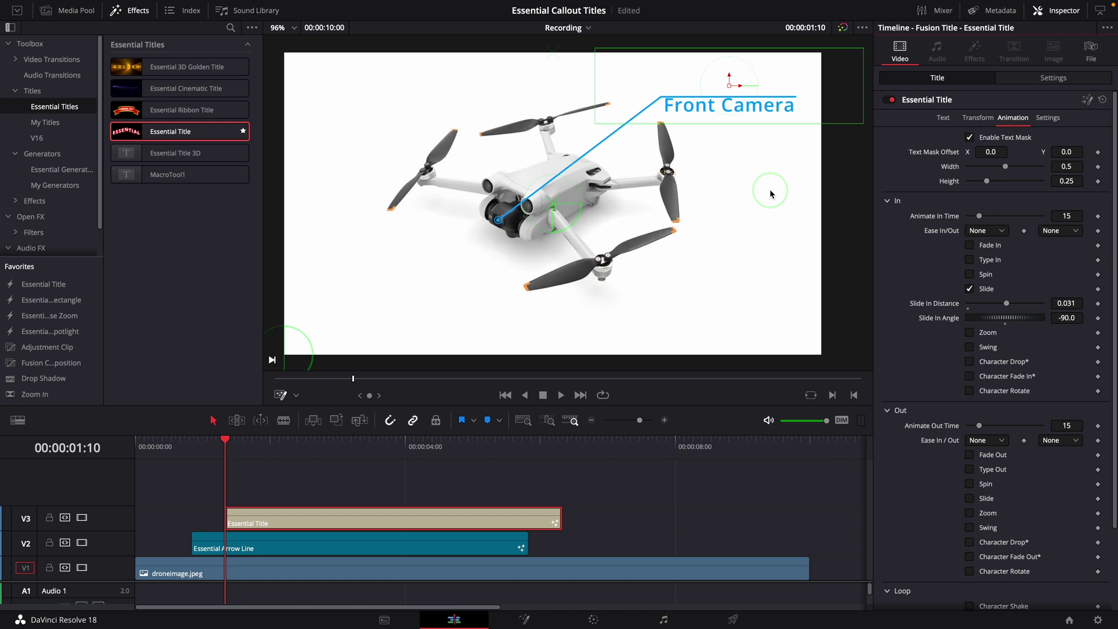
mouse_move(748, 104)
mouse_down()
mouse_move(751, 124)
mouse_move(751, 95)
mouse_up()
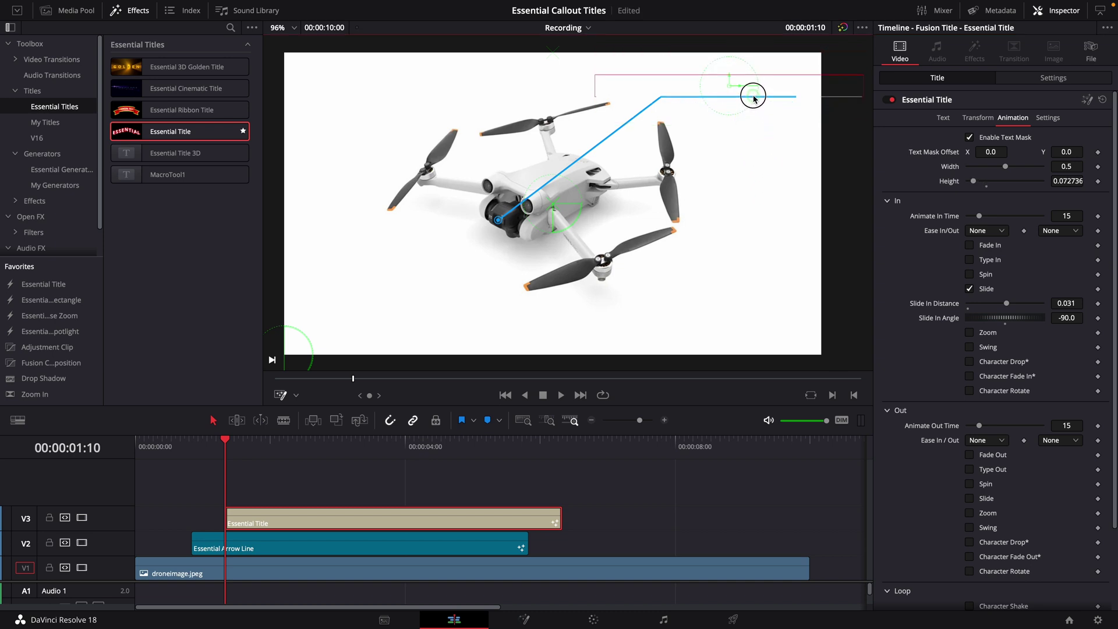
click(192, 447)
key(space)
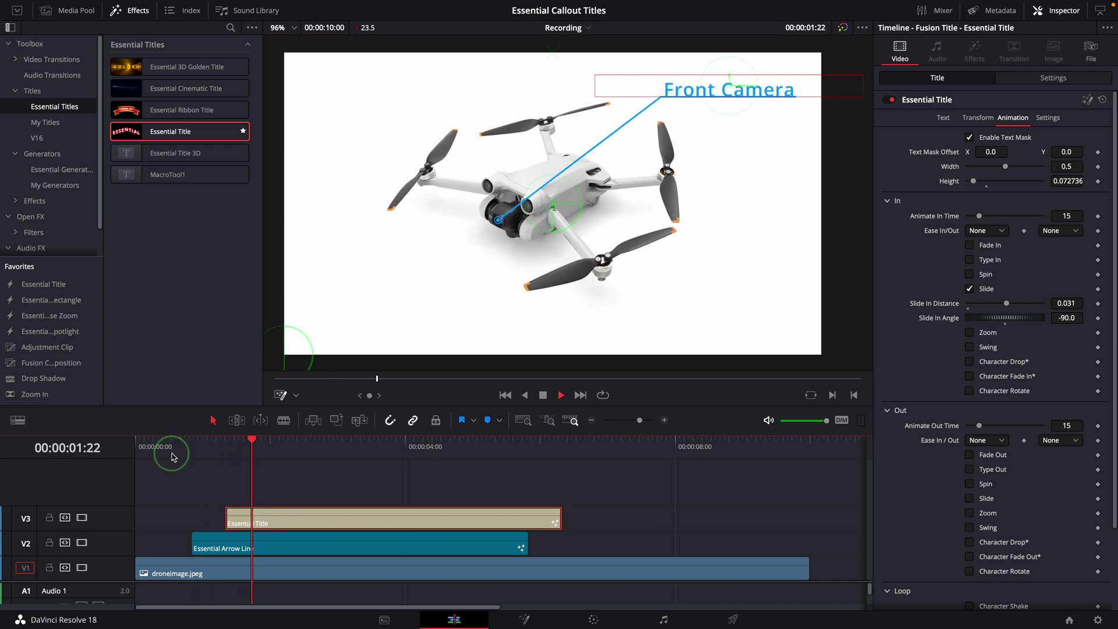
key(space)
click(152, 454)
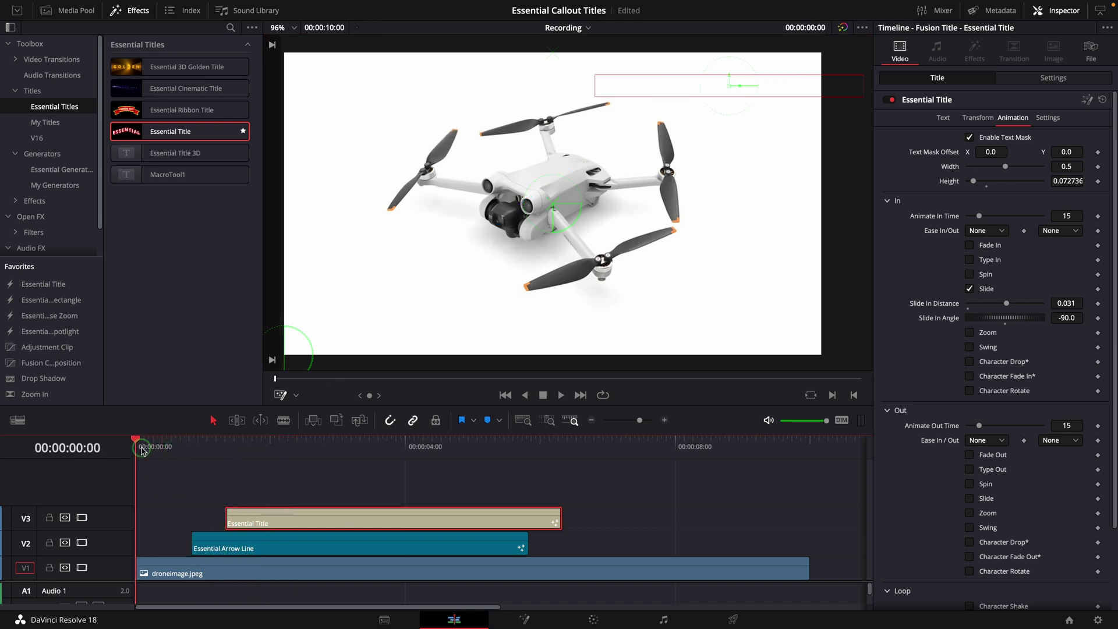
key(space)
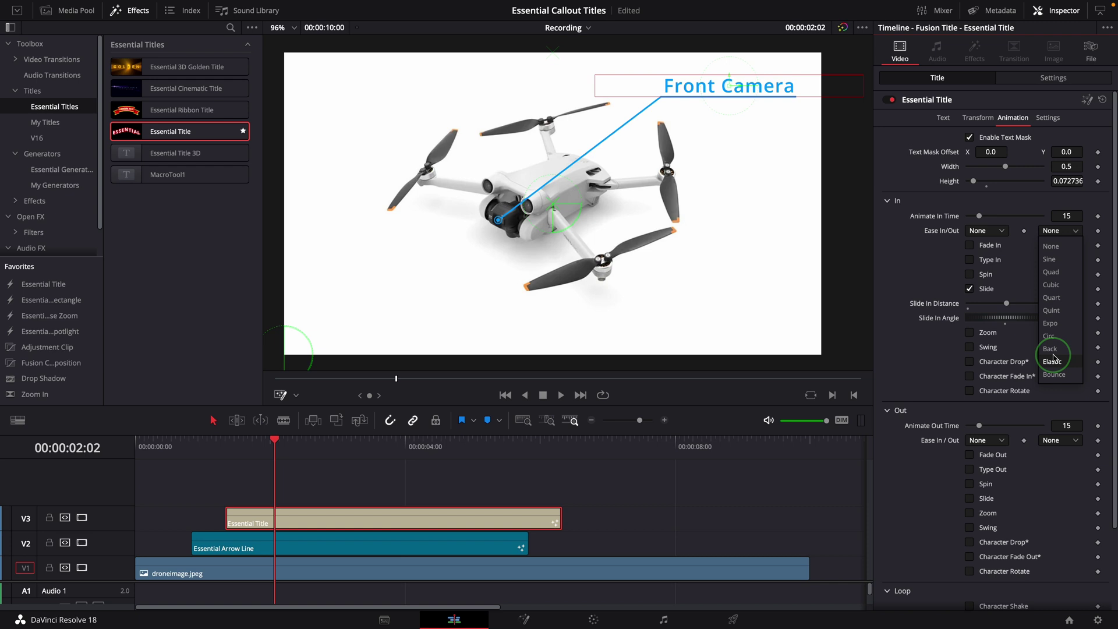
Set the slide-in Ease In to Back and replay the entrance
click(1054, 349)
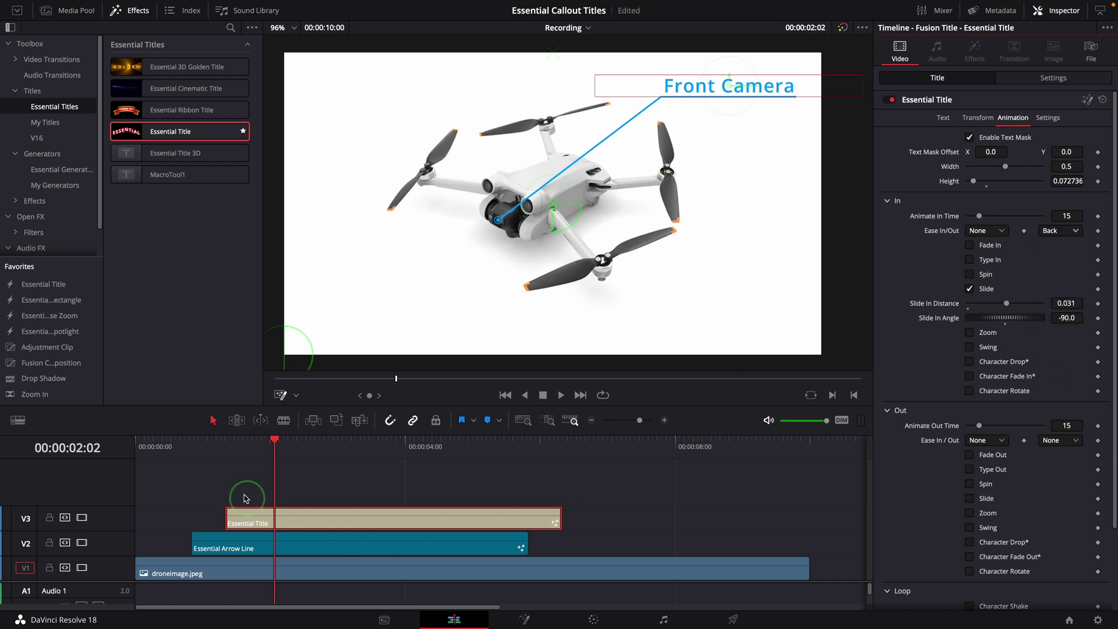
click(190, 444)
key(space)
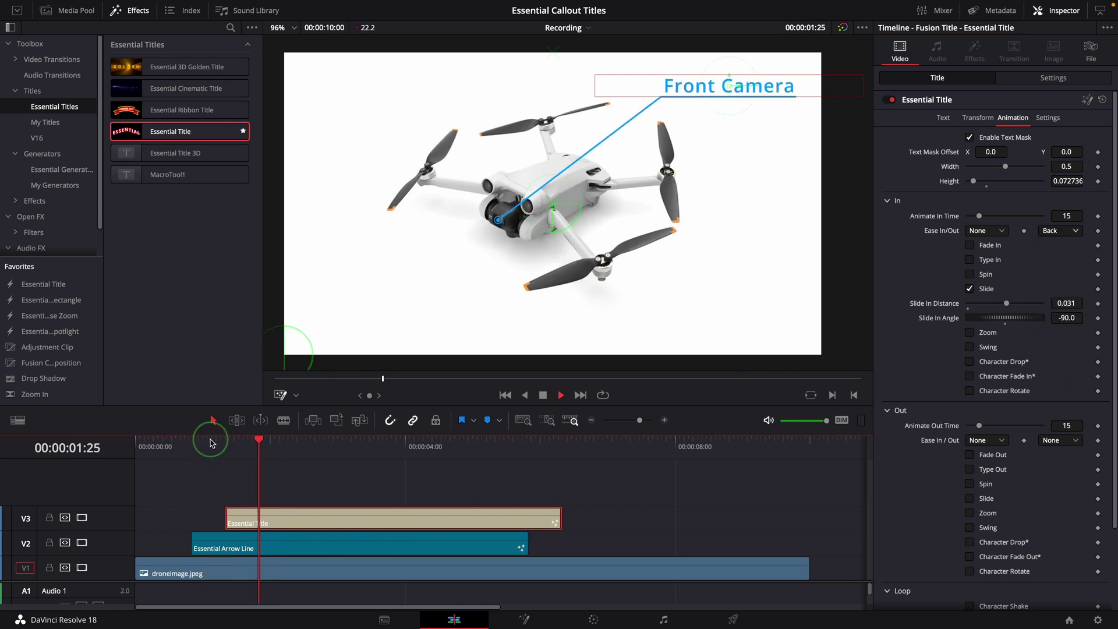
click(211, 446)
click(636, 399)
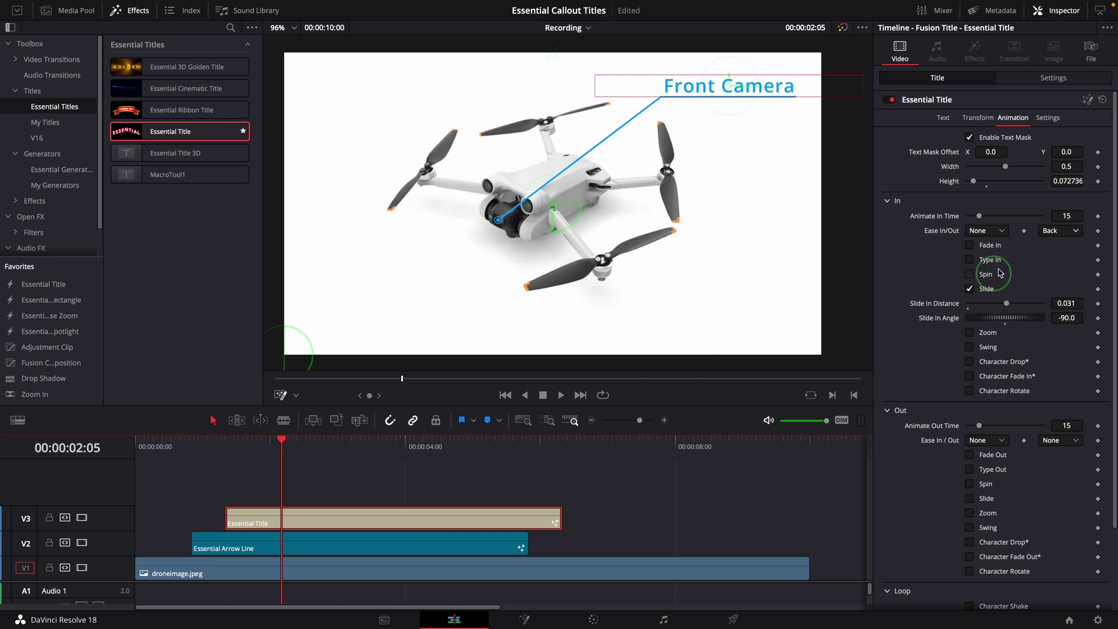
Enable Zoom and Fade In for the title's entrance and preview it
click(970, 333)
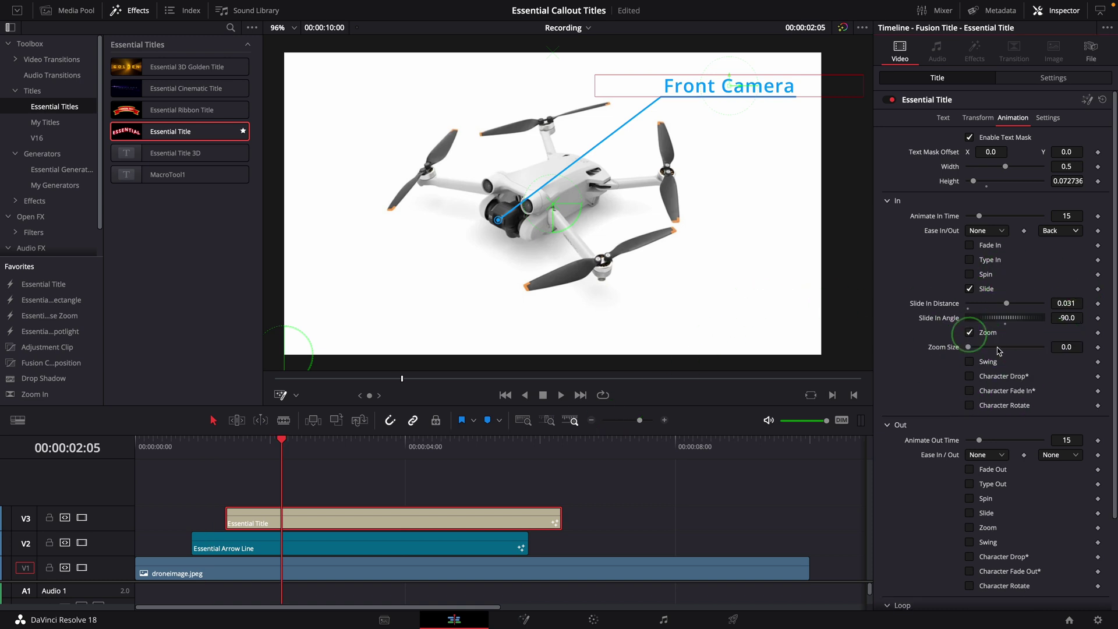
click(969, 245)
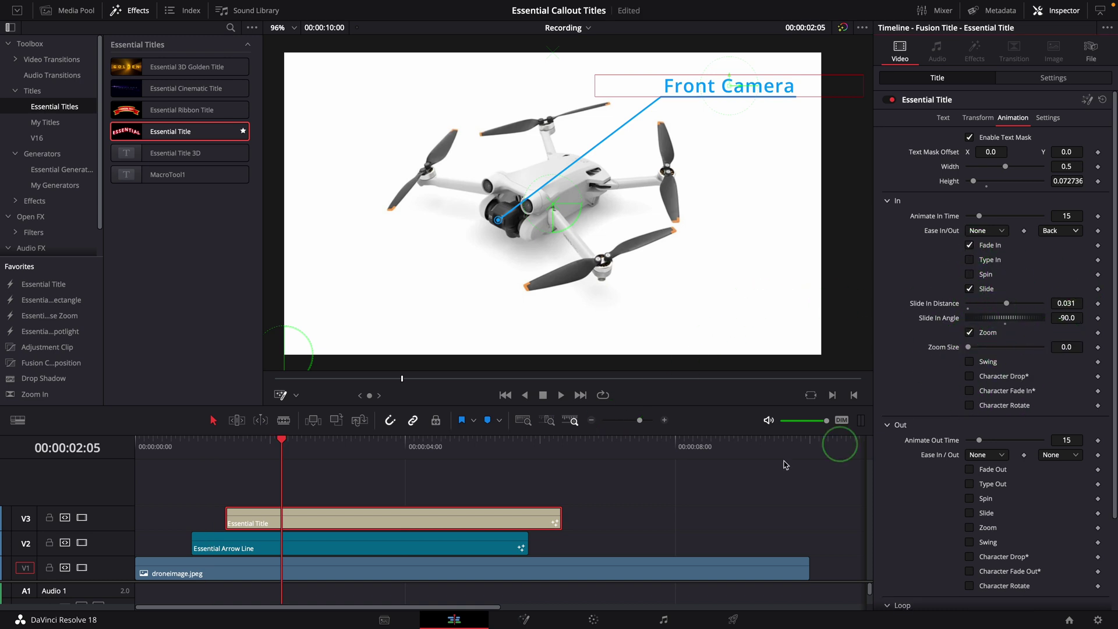
click(207, 446)
key(space)
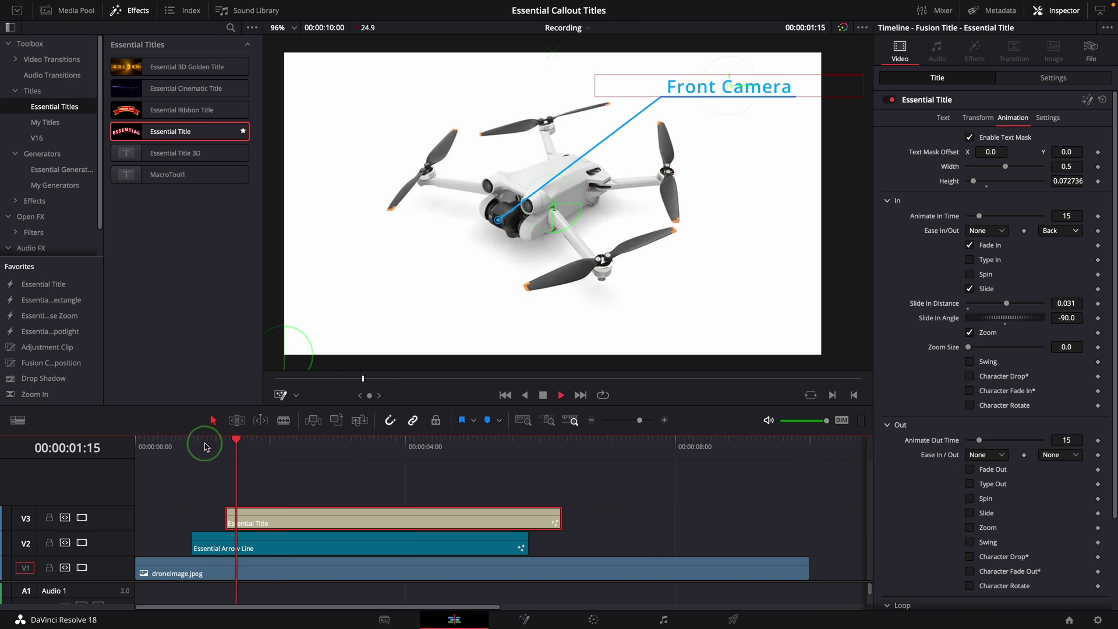
click(178, 440)
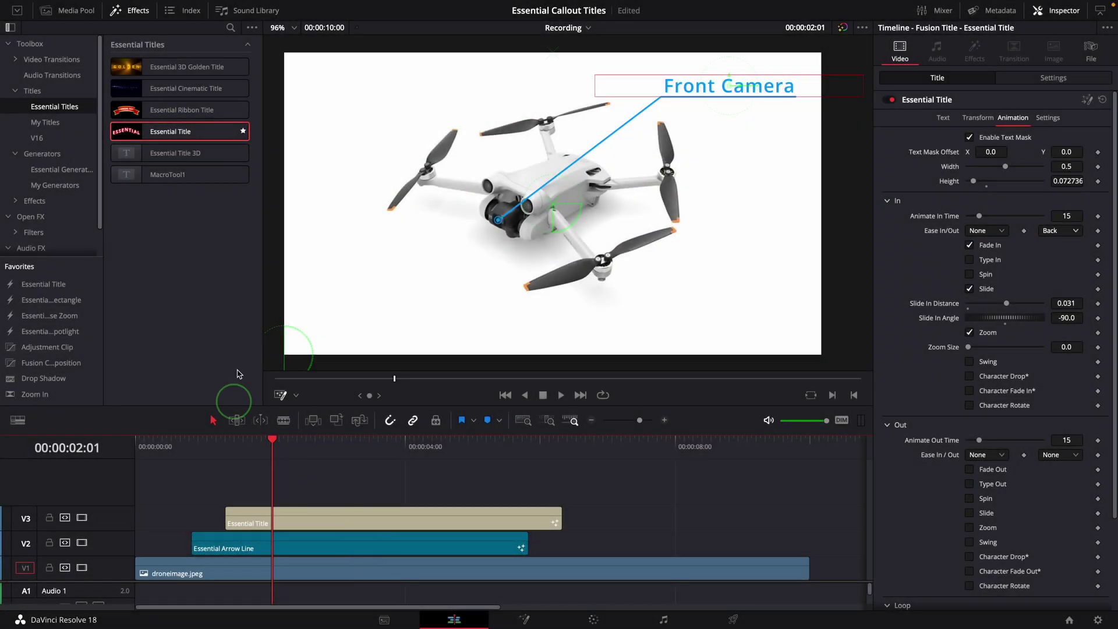
Add a second Essential Title reading 'For image and video capture and recording'
drag(157, 132, 286, 494)
click(257, 441)
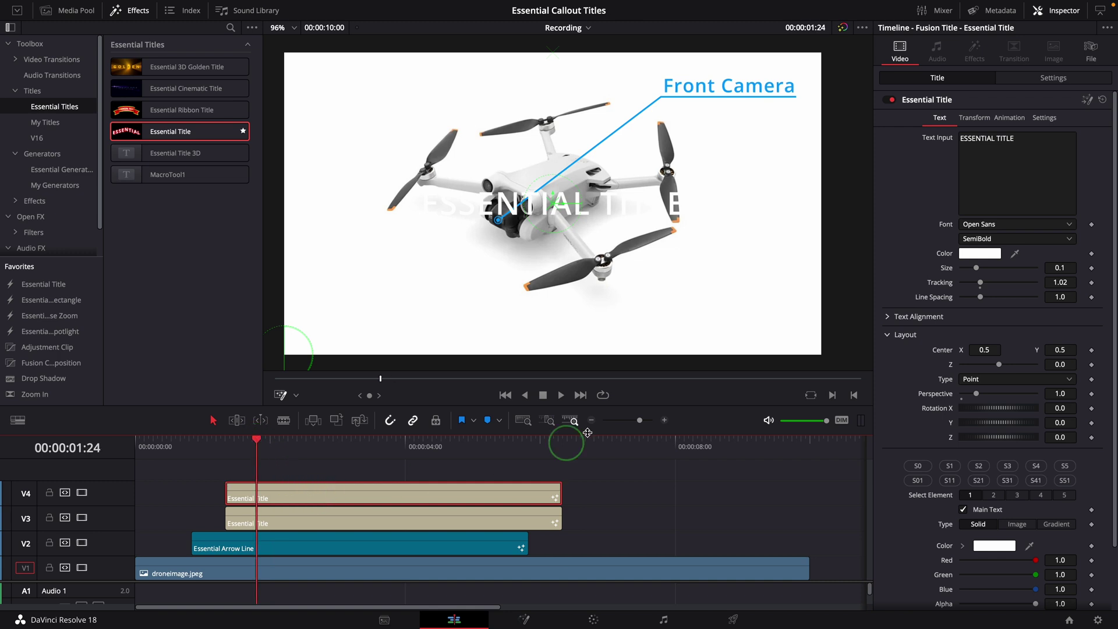
triple_click(1022, 135)
text(For image and video c)
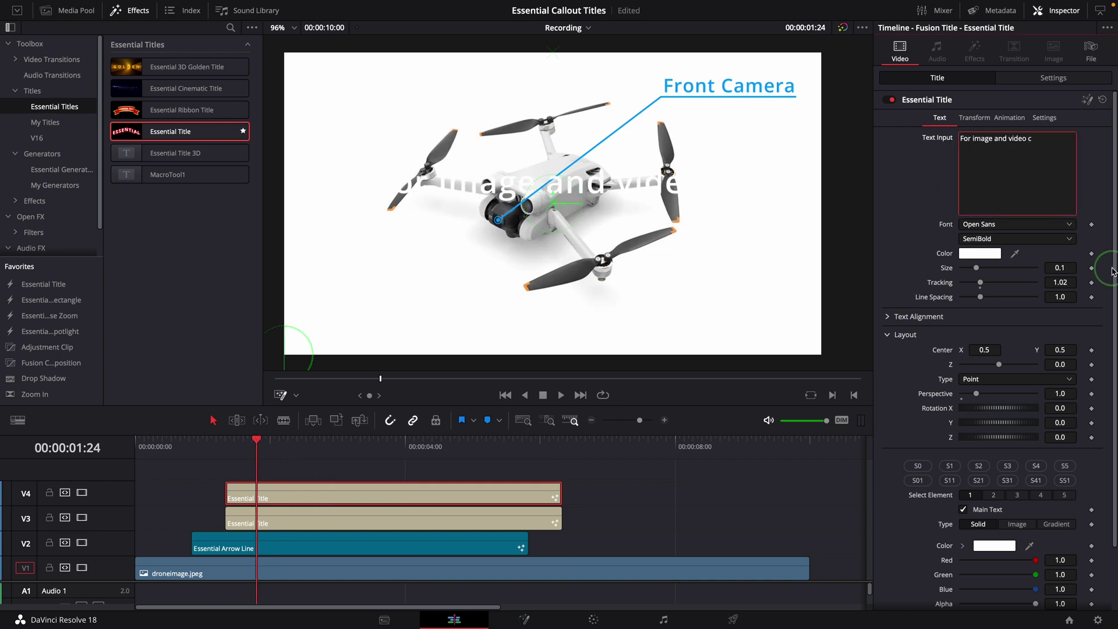
text(apture and recording)
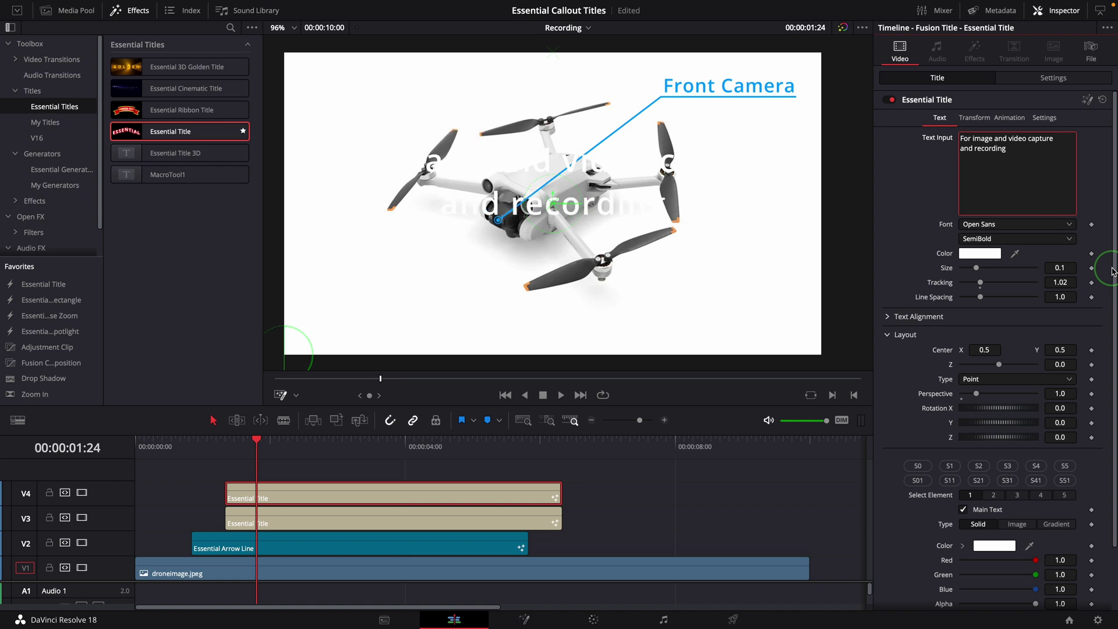
Colour the description blue, size it 0.0281, left-anchor it, and place it under Front Camera
click(980, 256)
click(851, 362)
click(935, 382)
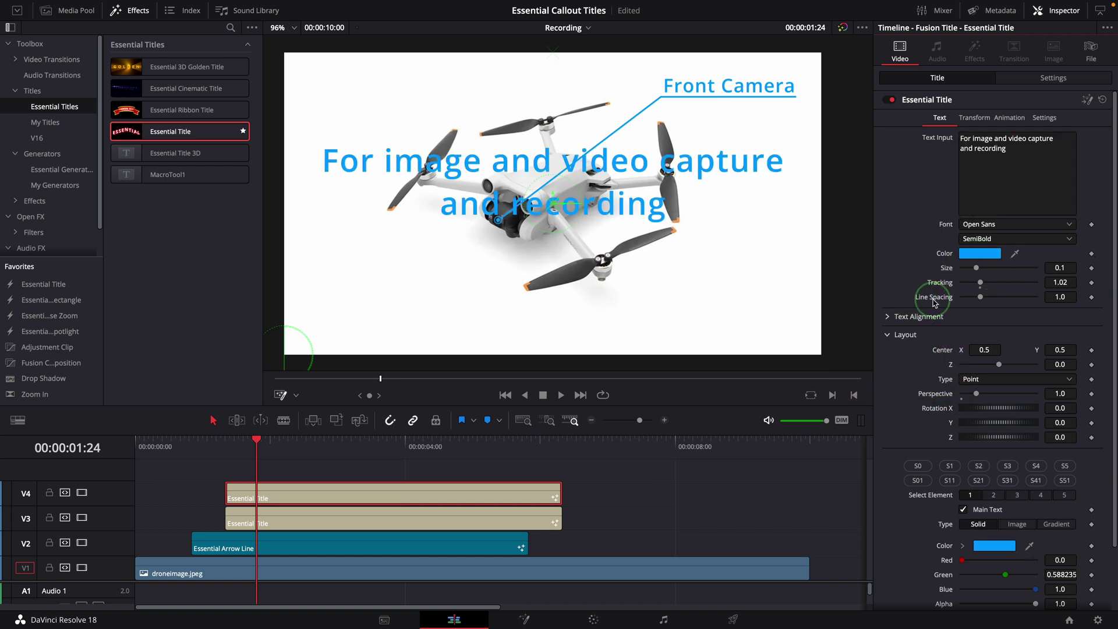
drag(977, 268, 967, 269)
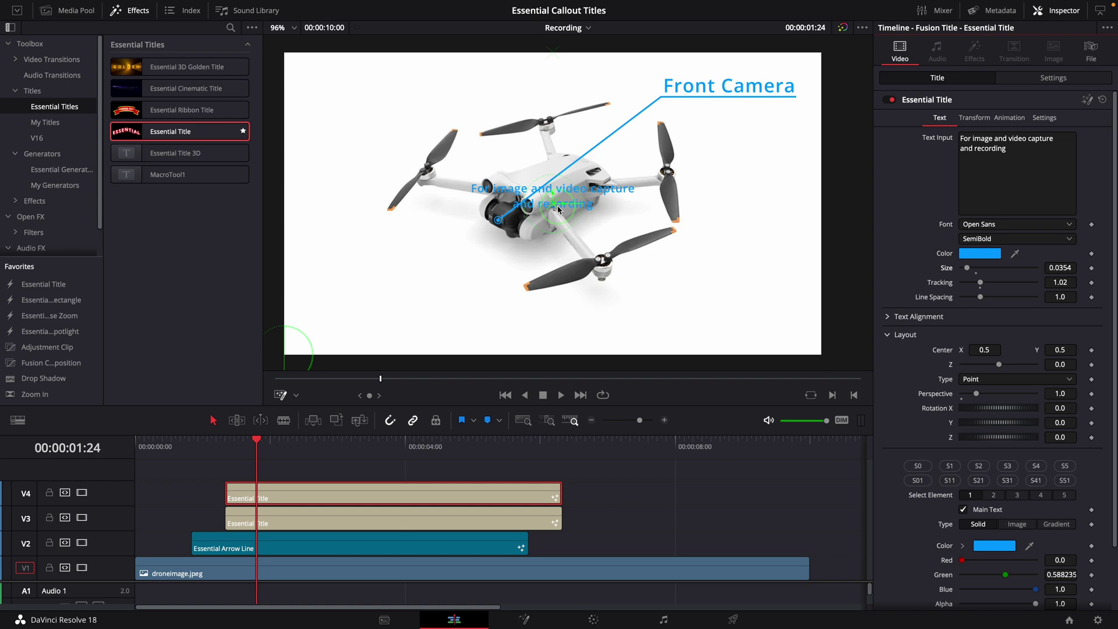
drag(558, 210, 731, 120)
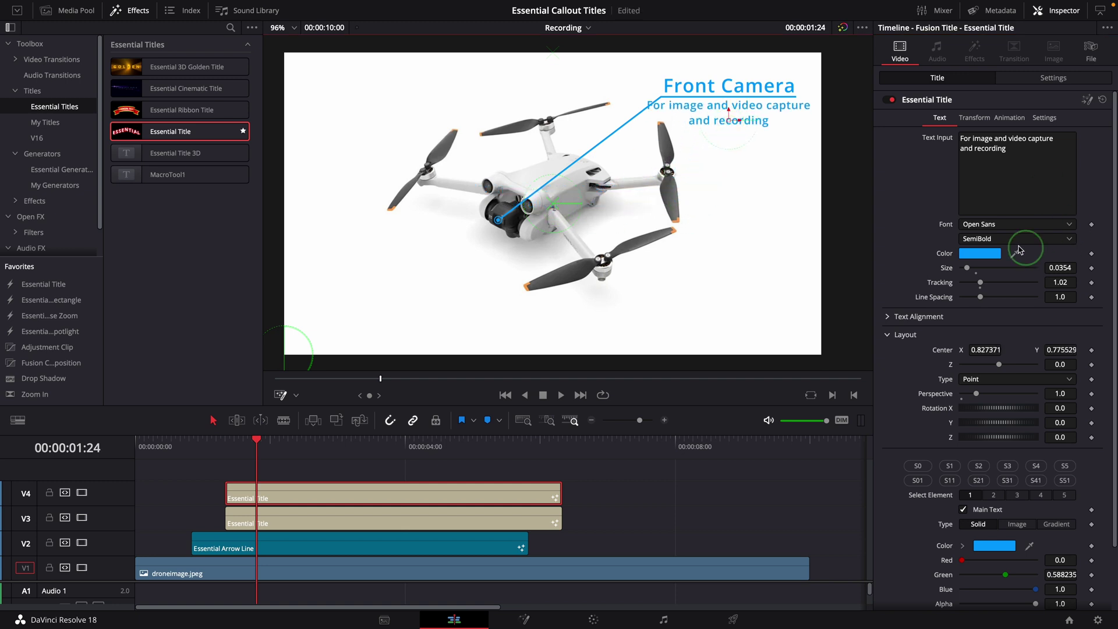
drag(1062, 270, 1024, 267)
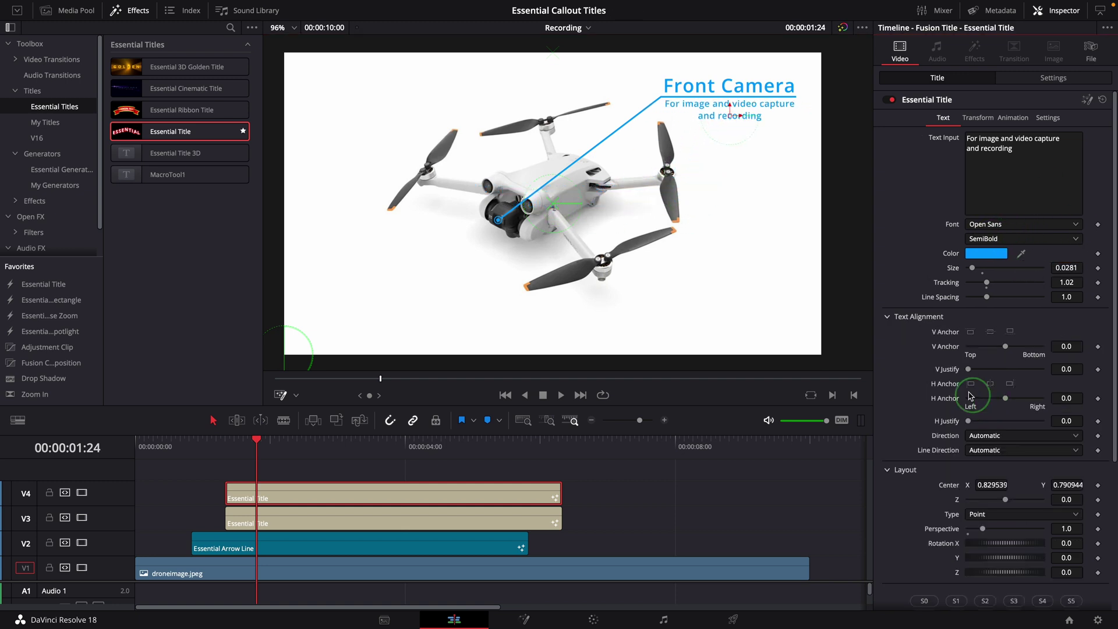
drag(742, 119, 677, 119)
Enable Slide on the description with Slide In Angle 90 and Distance 0.042
click(1013, 118)
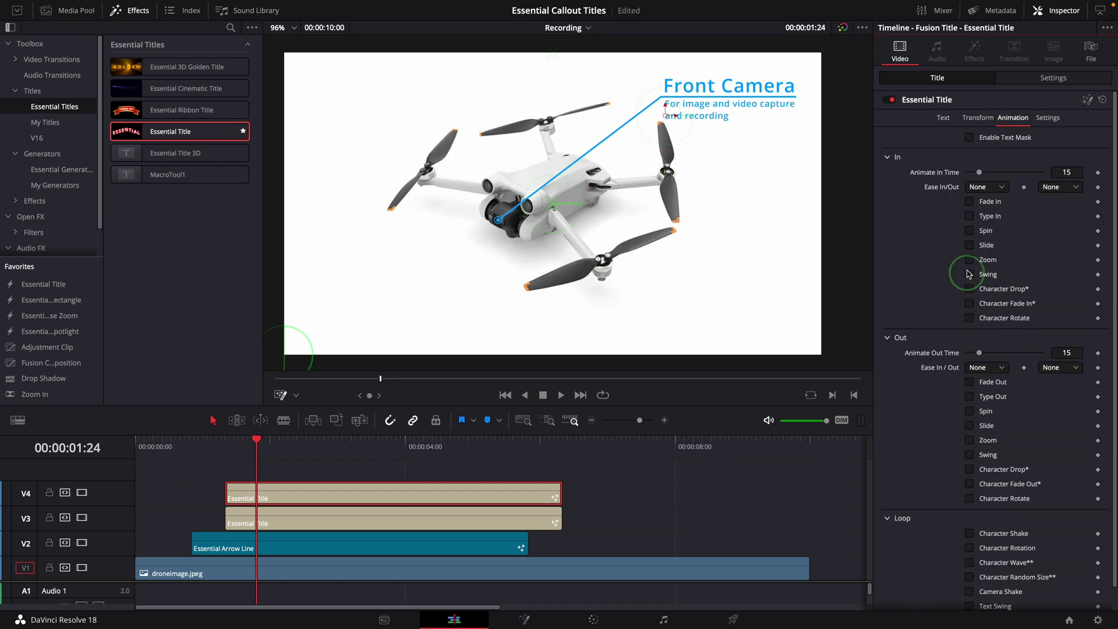
click(969, 245)
text(90)
key(Return)
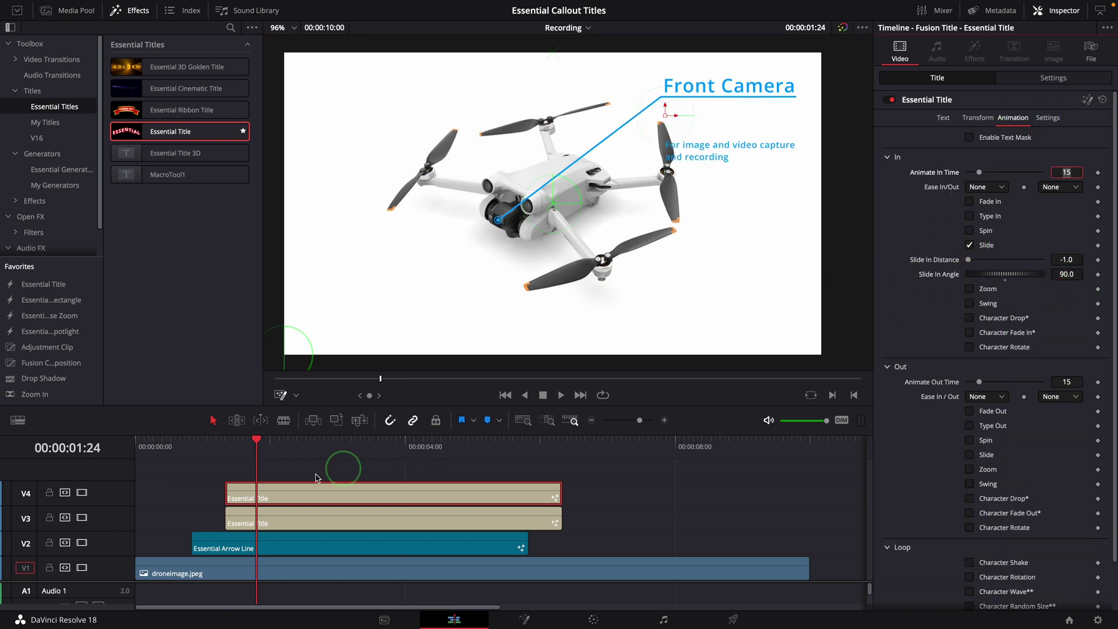
click(225, 443)
drag(970, 261, 1069, 260)
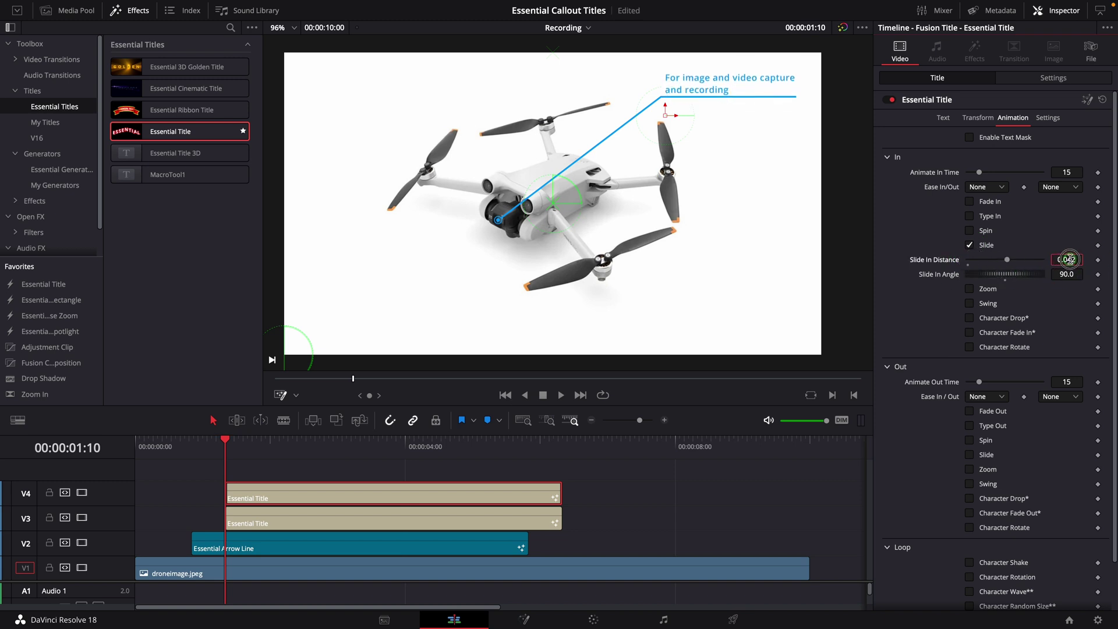
Enable Text Mask, reduce its height to 0.118978, and scrub and play to check
click(969, 137)
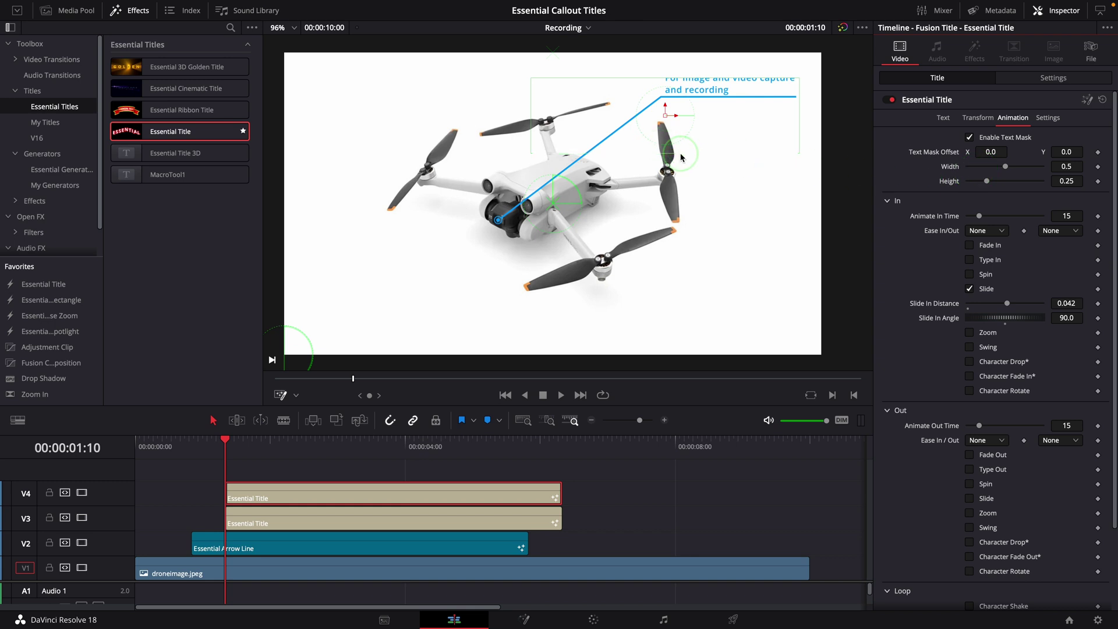
drag(681, 156, 694, 135)
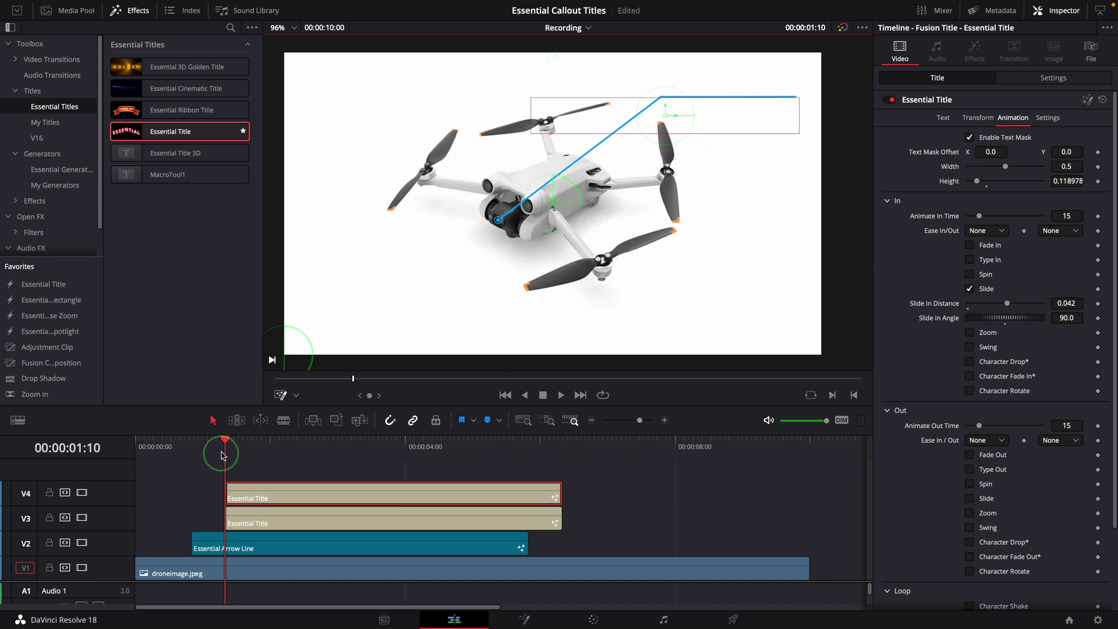
drag(221, 456, 207, 457)
key(space)
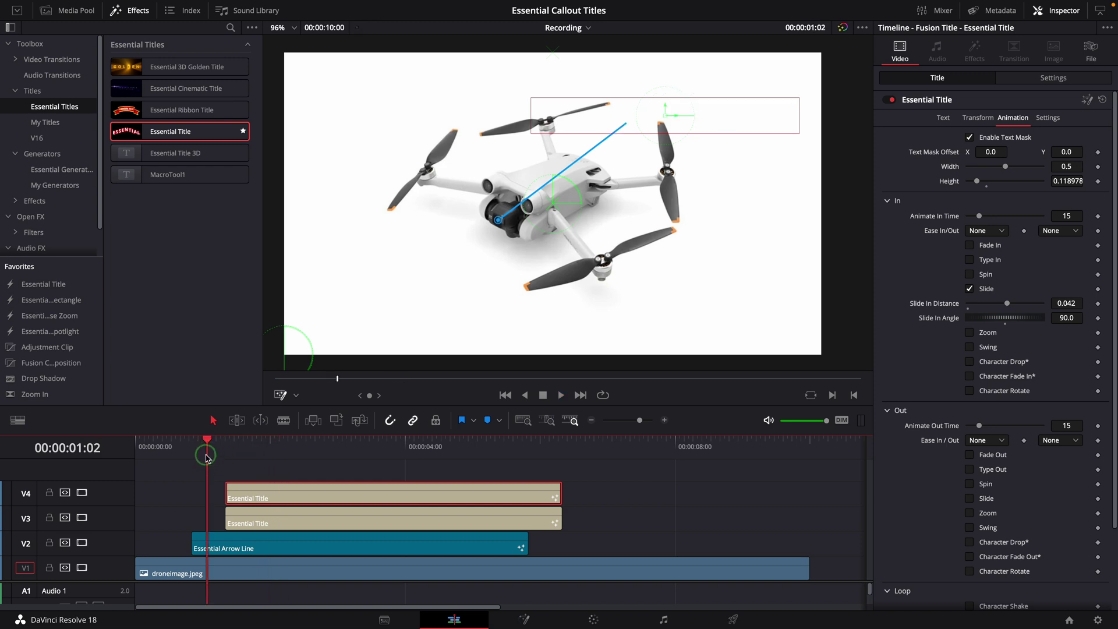
click(170, 449)
click(162, 569)
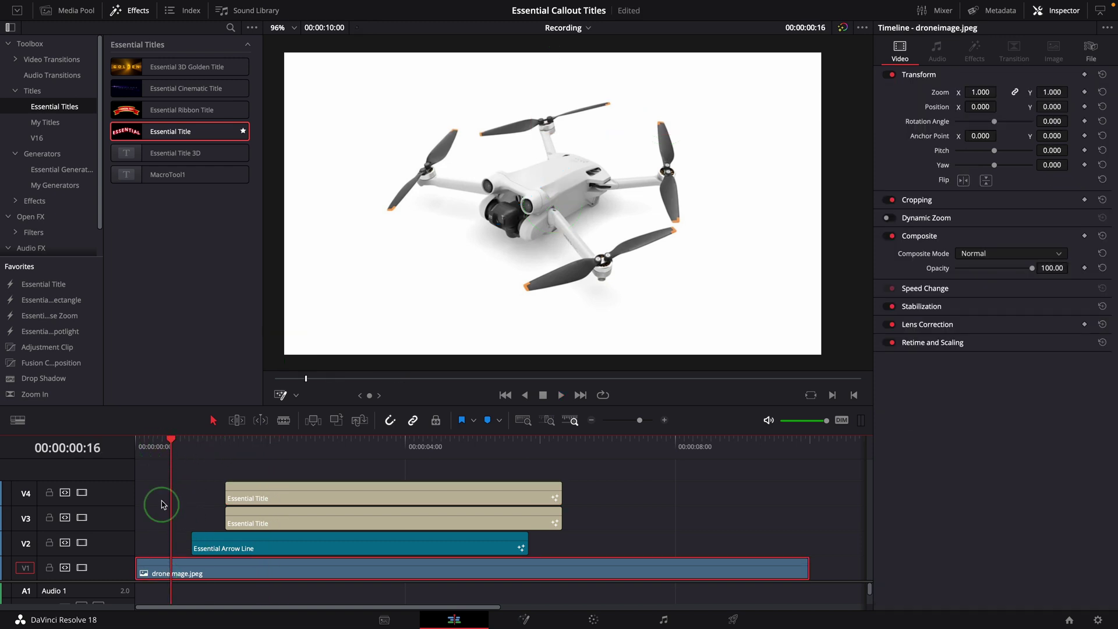
drag(169, 447, 135, 447)
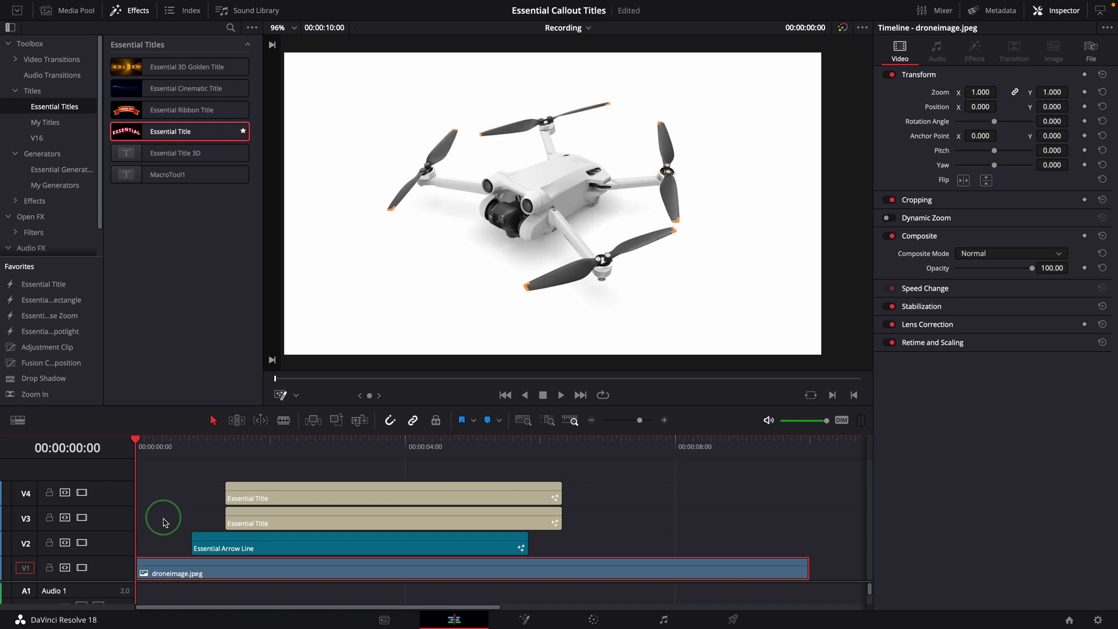
click(166, 543)
key(space)
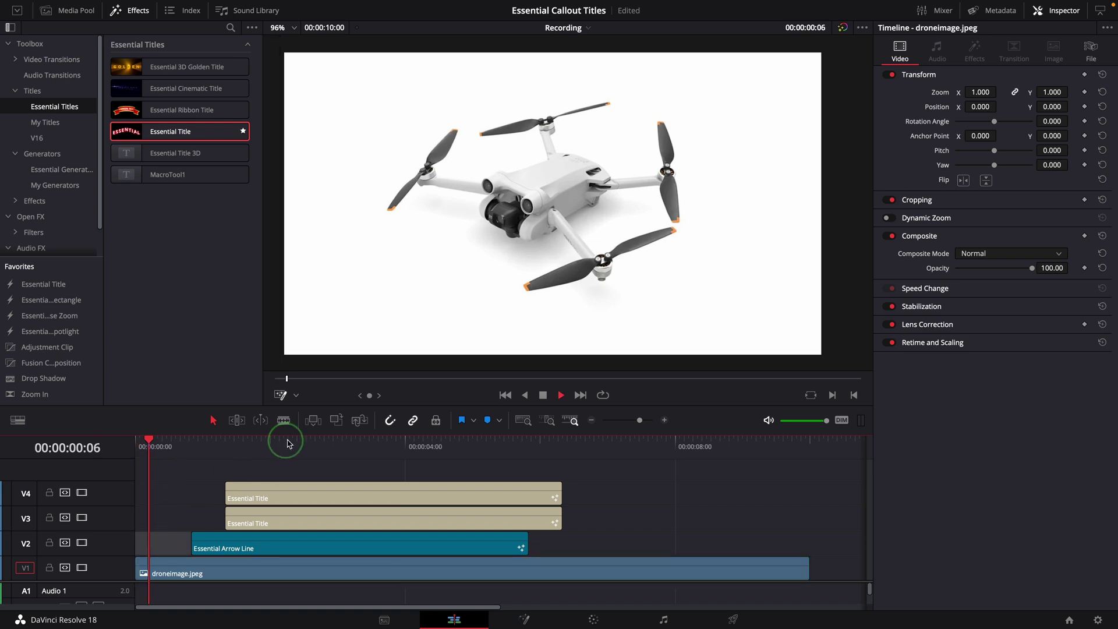
click(188, 433)
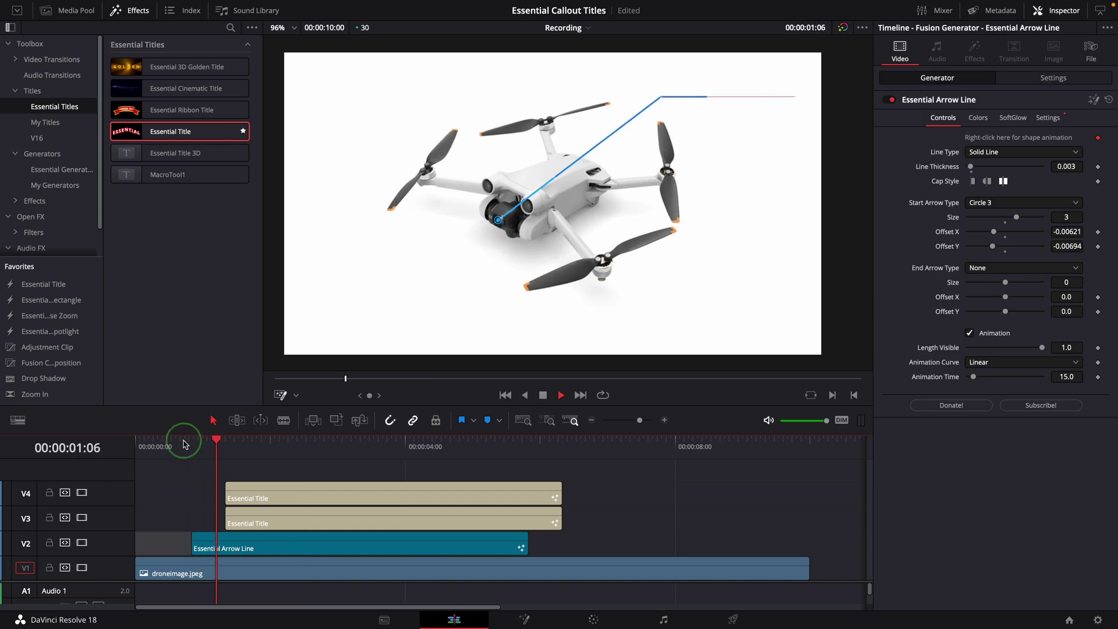
click(184, 444)
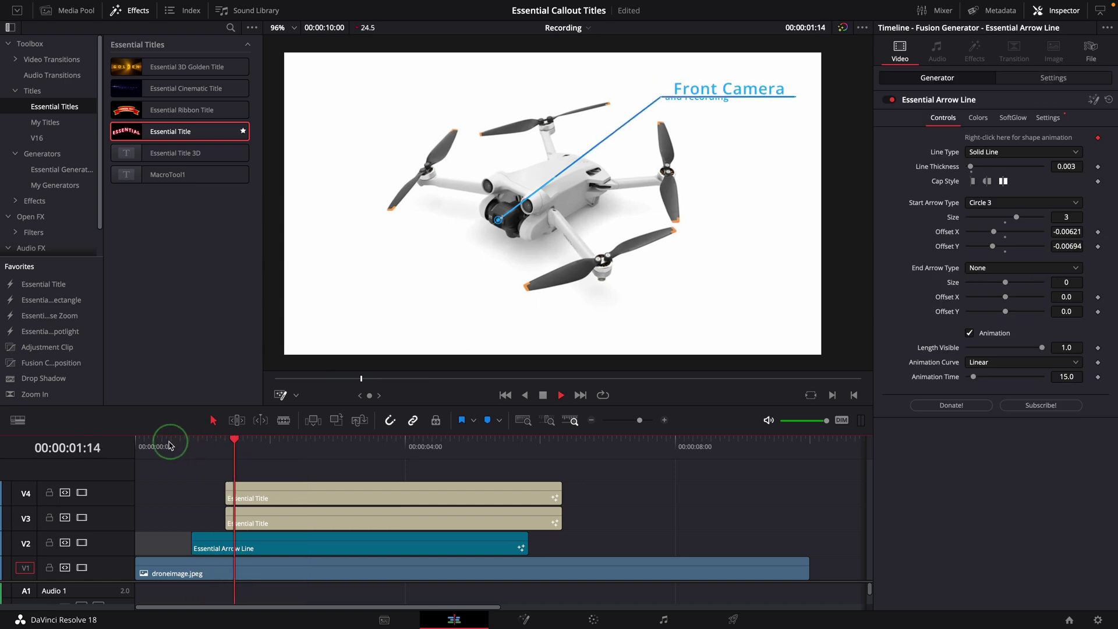
click(158, 445)
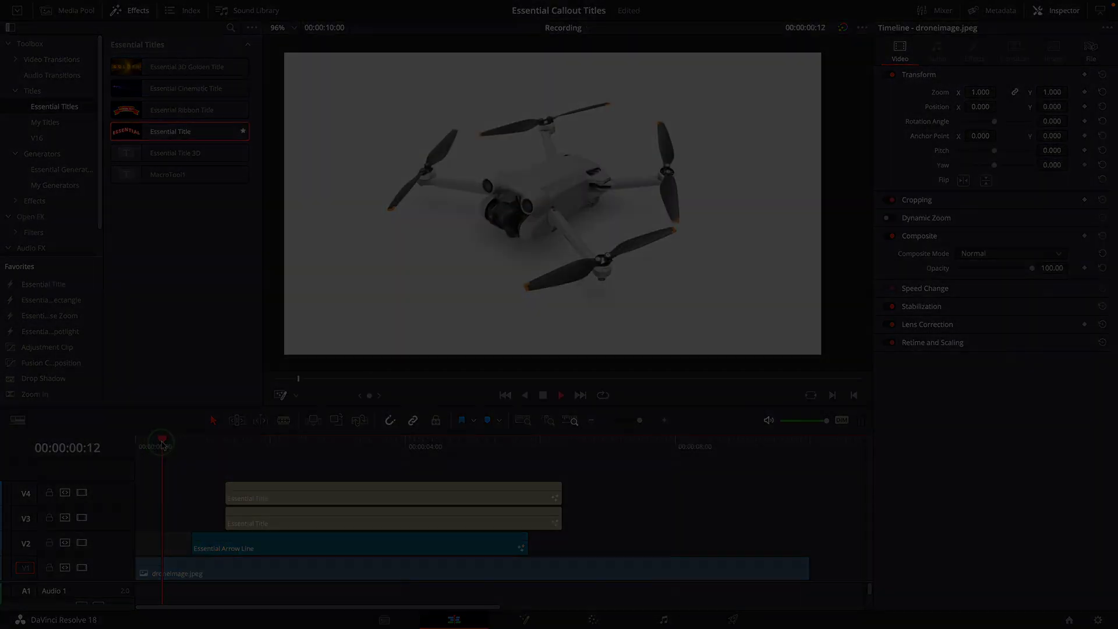
Copy the Essential Arrow Line clip to V5, starting +00:25 later
click(377, 539)
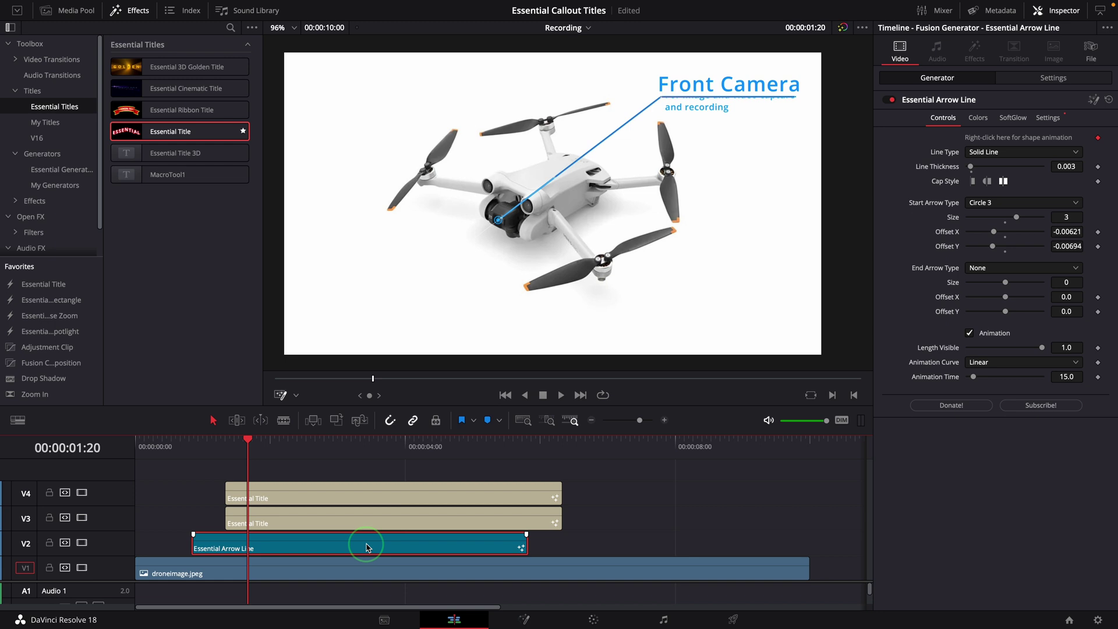
drag(367, 547, 462, 471)
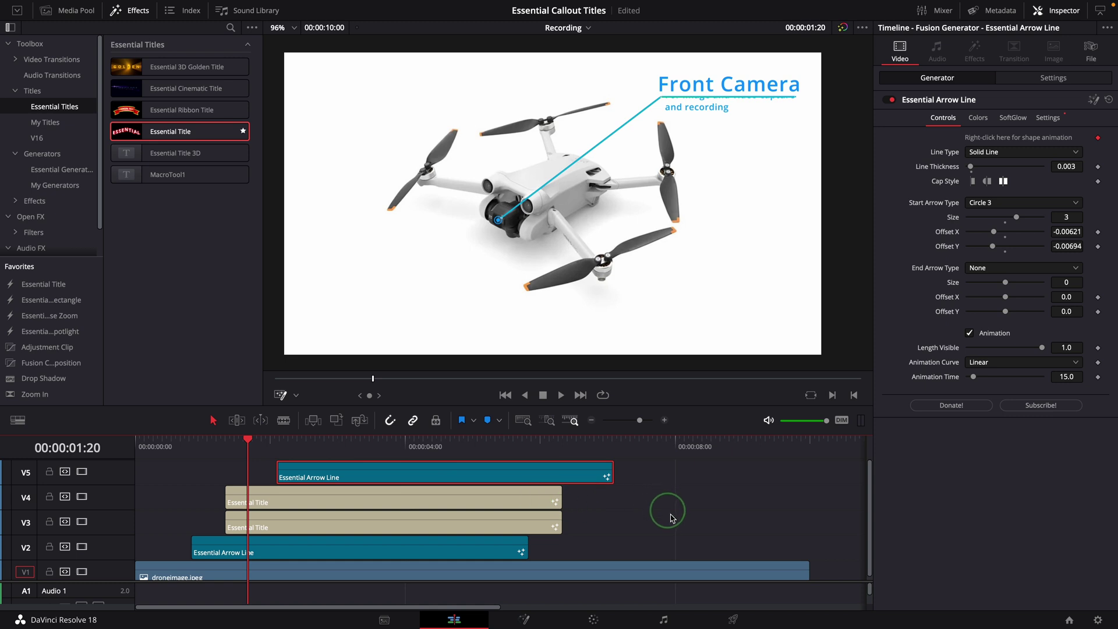
click(429, 473)
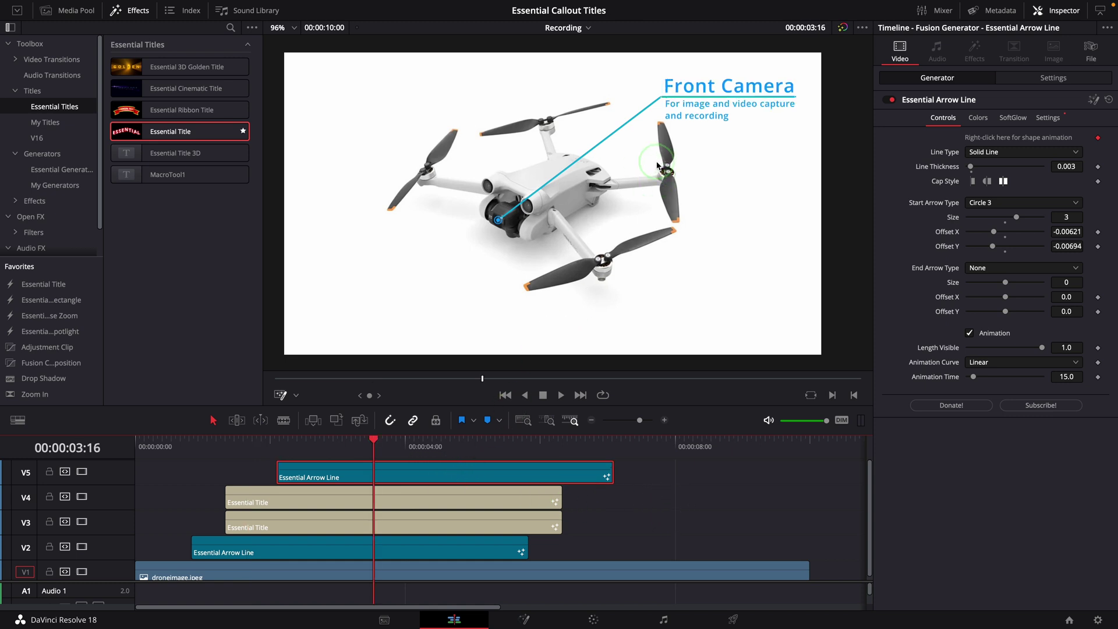
Route the copied line from the lower-right propeller motor outward and reset Start Arrow Offset X/Y
drag(498, 220, 606, 270)
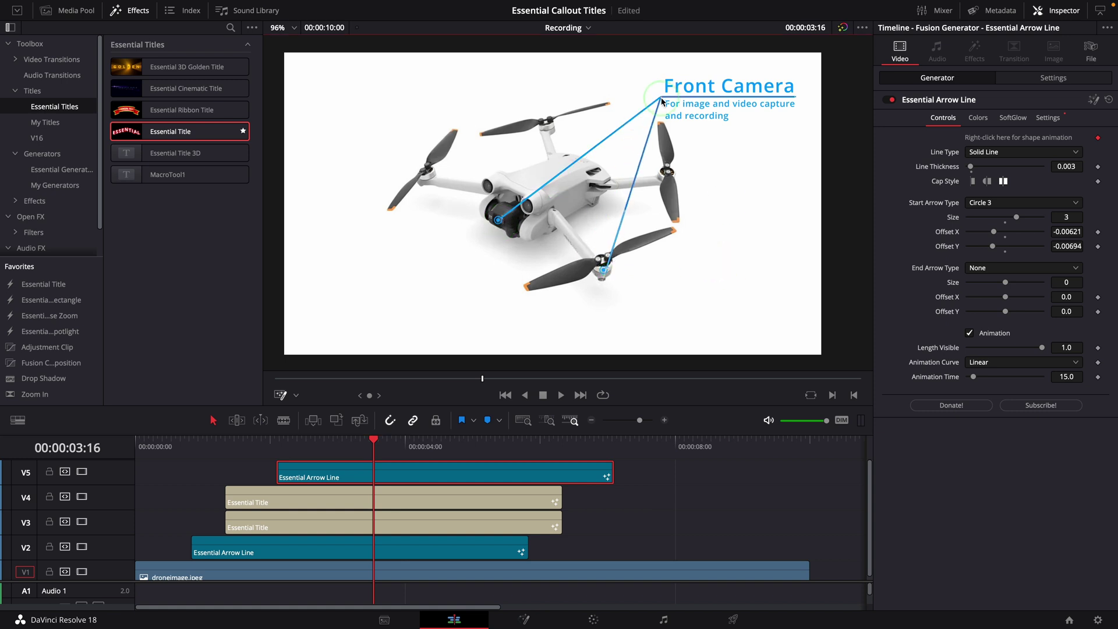
drag(660, 101, 639, 305)
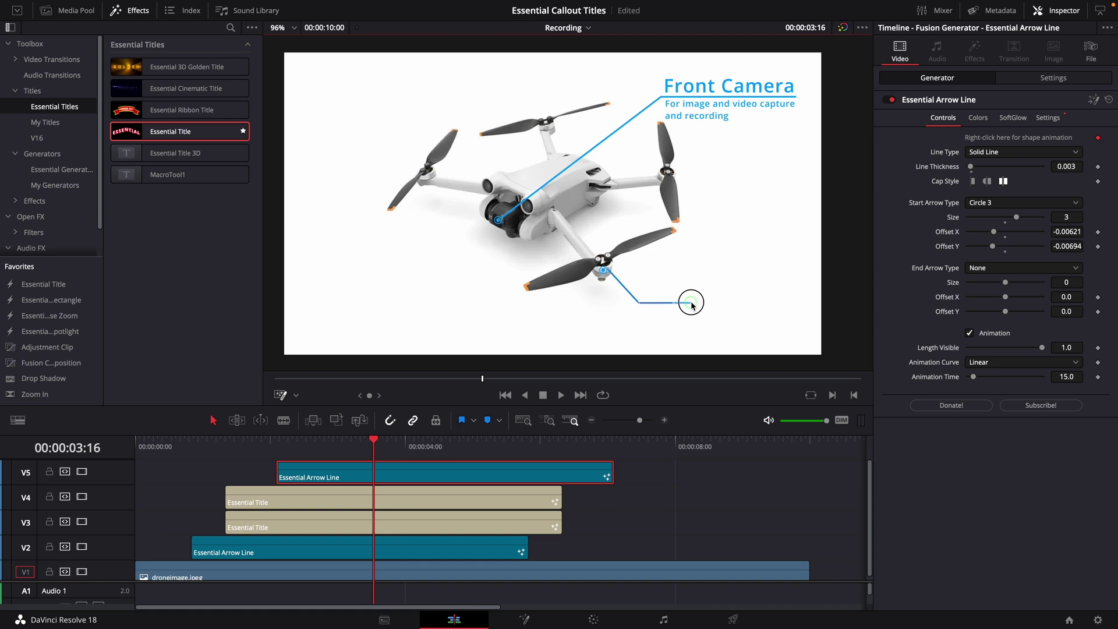
double_click(951, 232)
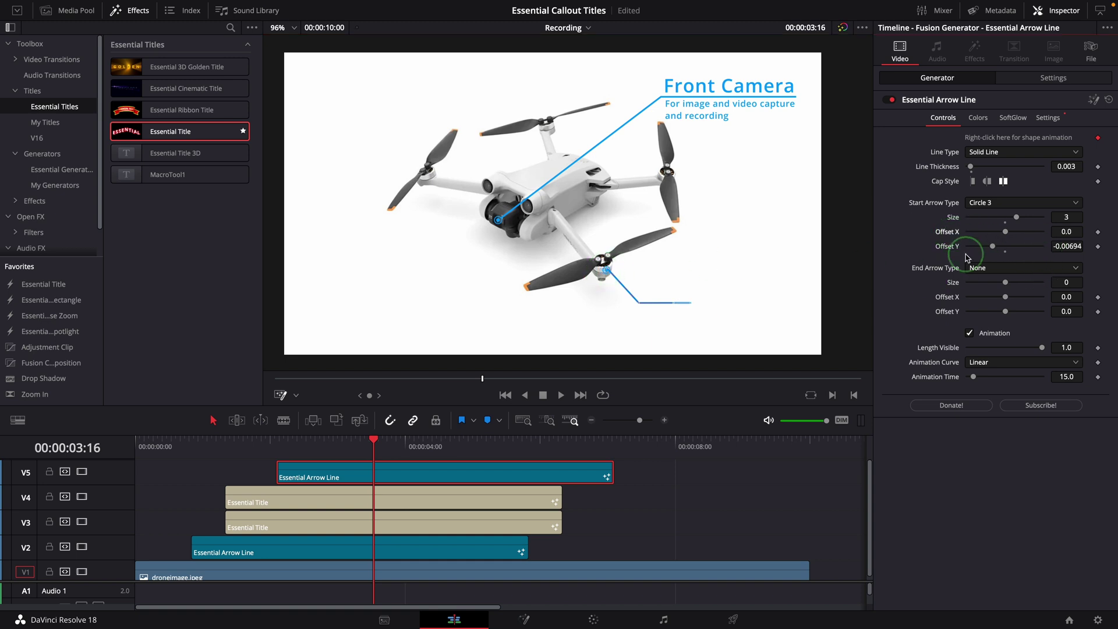
double_click(947, 246)
scroll(656, 257, up, 5)
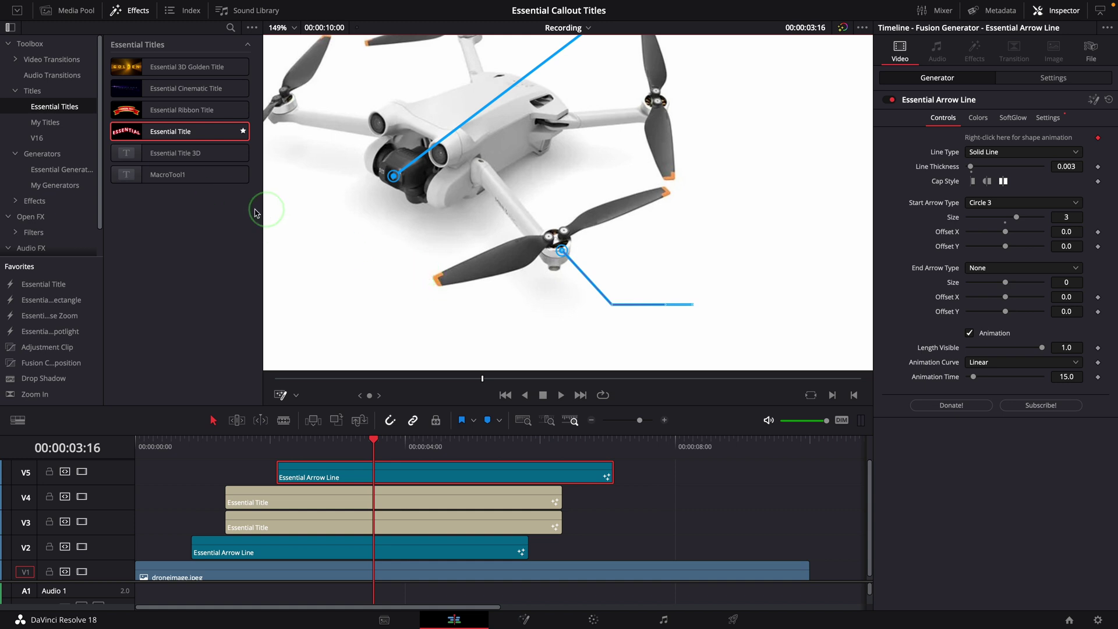
Add an Essential Shapes generator on V6 above the arrow line tracks
click(65, 169)
click(184, 138)
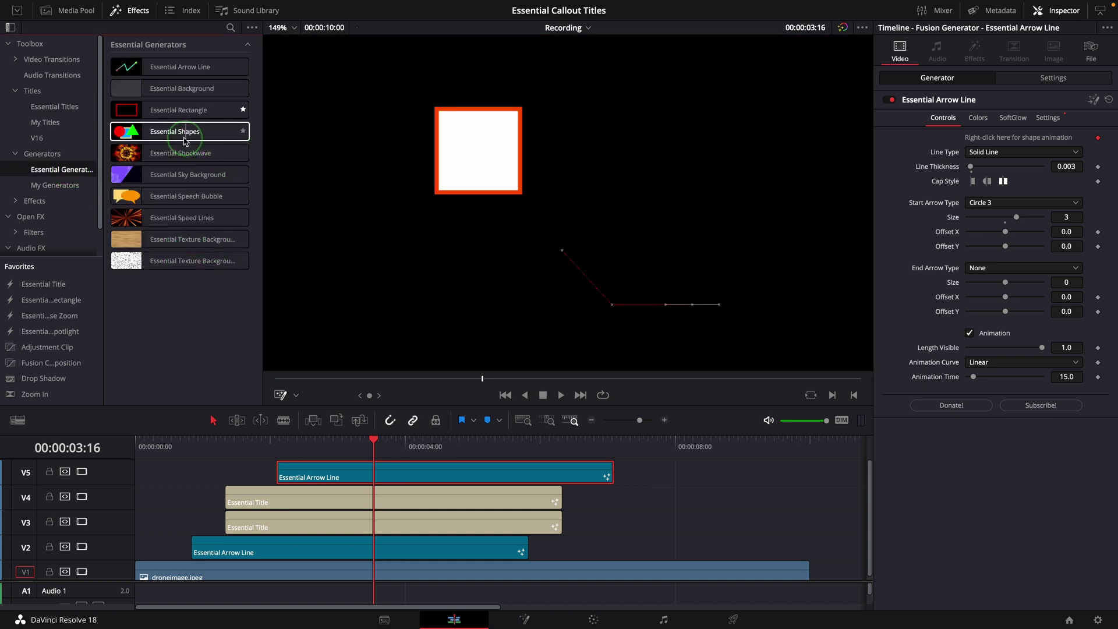
drag(184, 140, 349, 465)
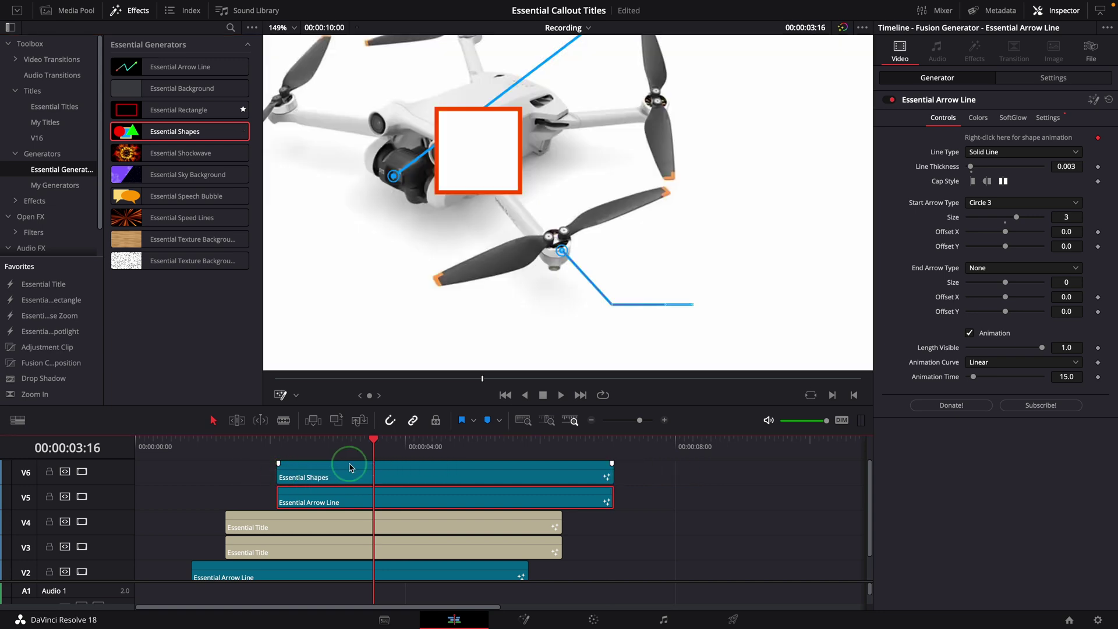
click(350, 466)
click(402, 181)
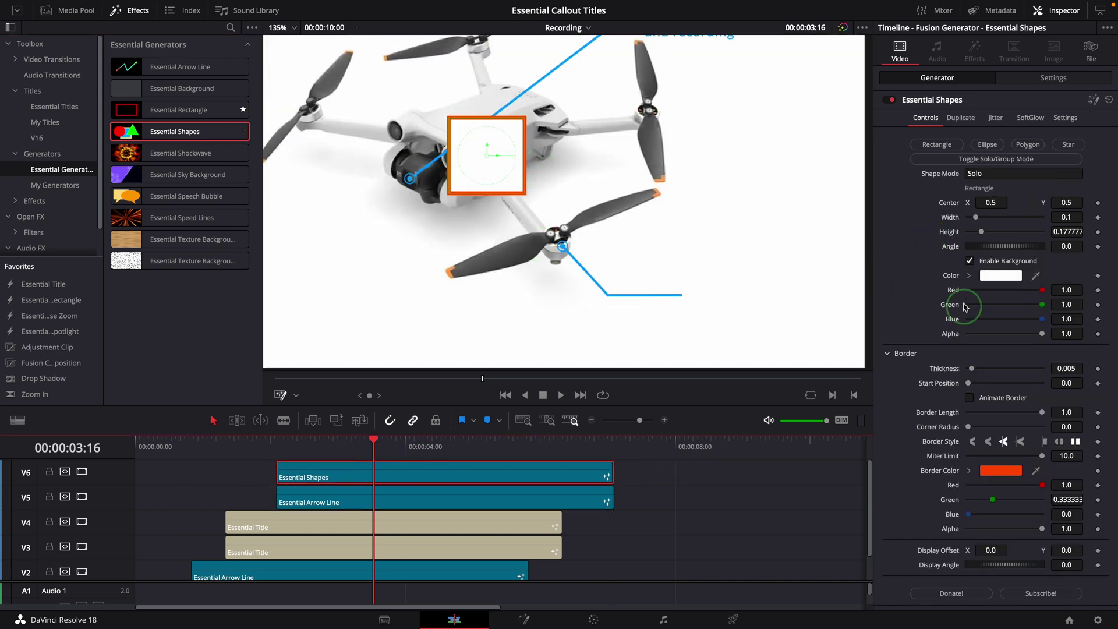
Remove the rectangle's white fill, thin its border, and make the border Aqua
click(970, 262)
click(1066, 296)
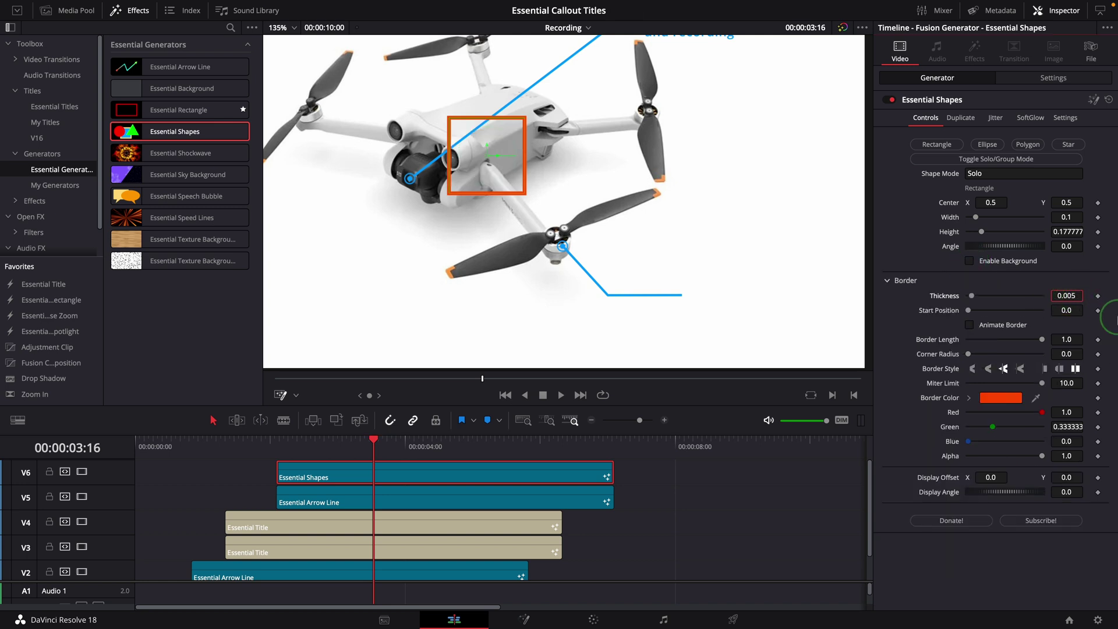
click(988, 295)
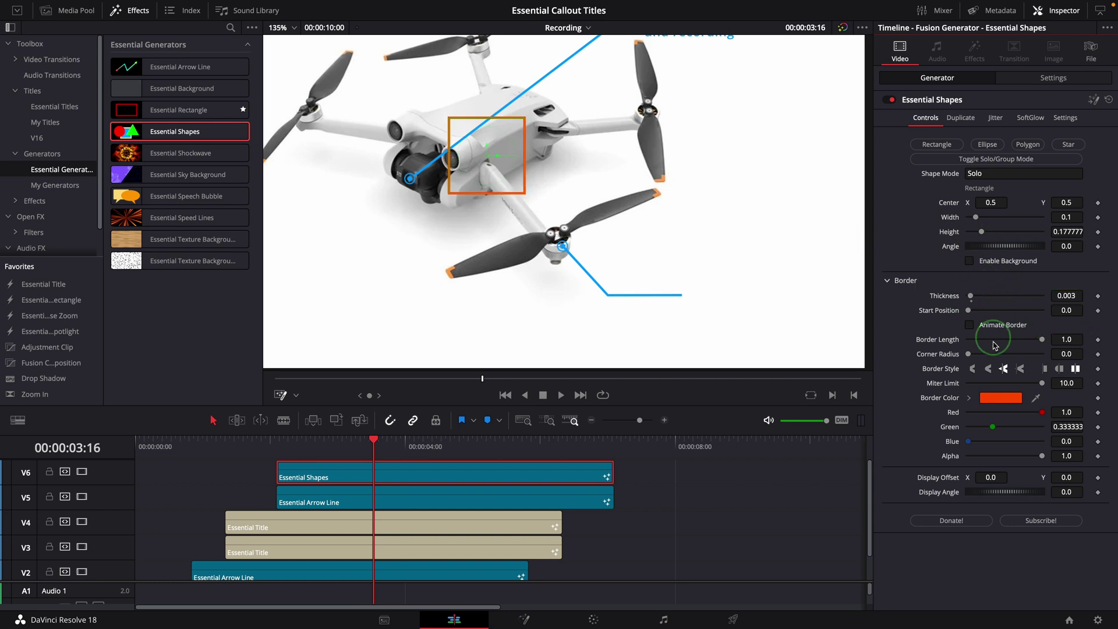
click(1000, 398)
click(919, 275)
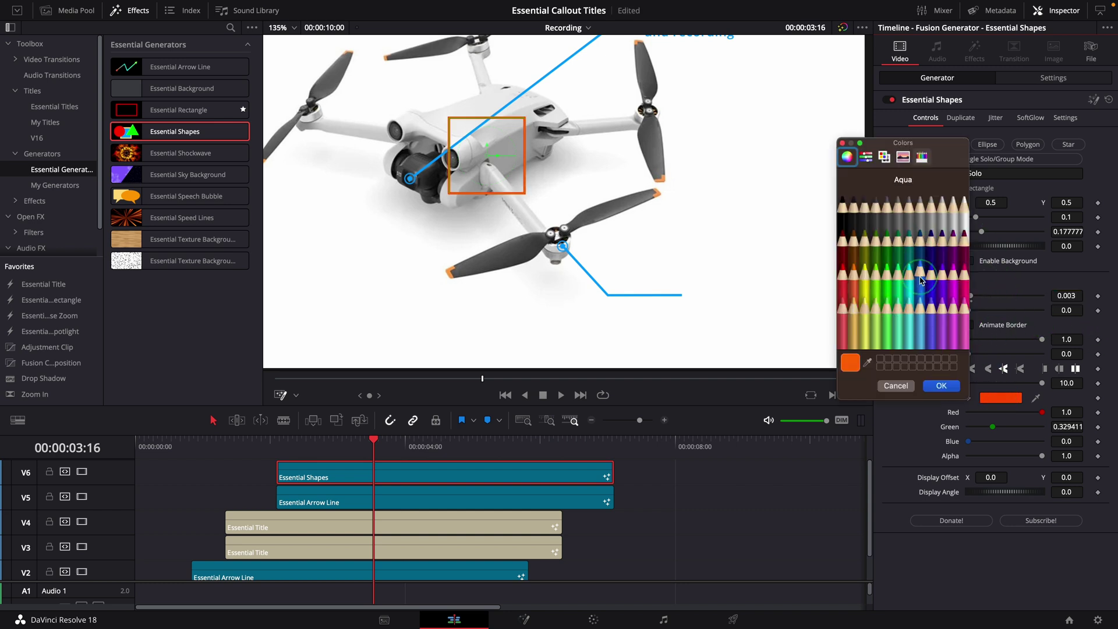
click(1011, 402)
click(945, 388)
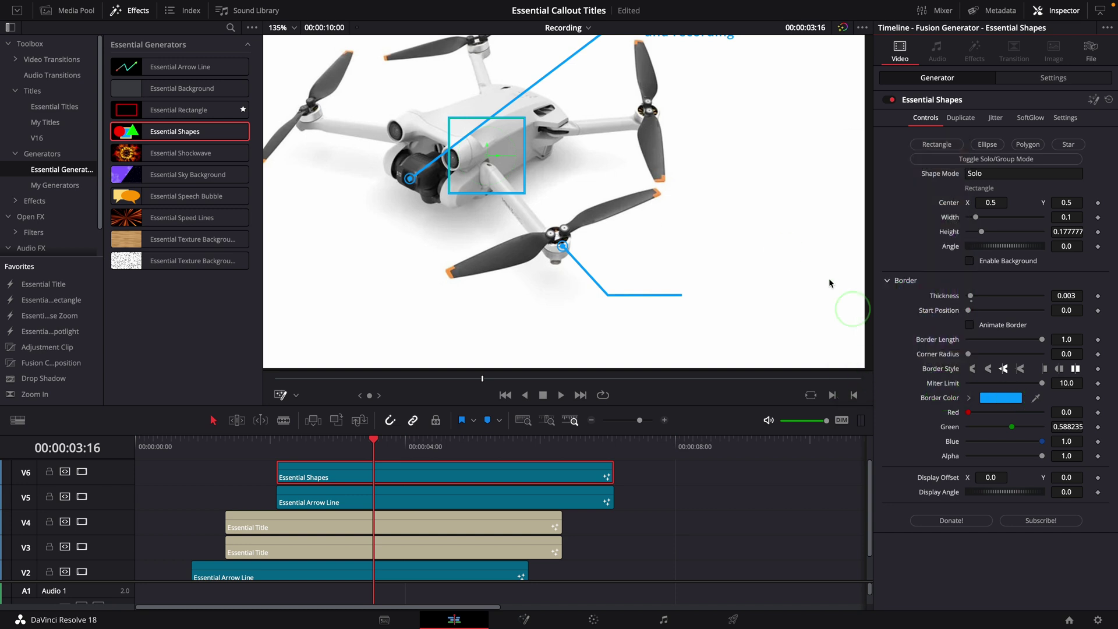
Move and widen the rectangle into a box at the lower callout line's end
click(728, 217)
drag(486, 157, 745, 289)
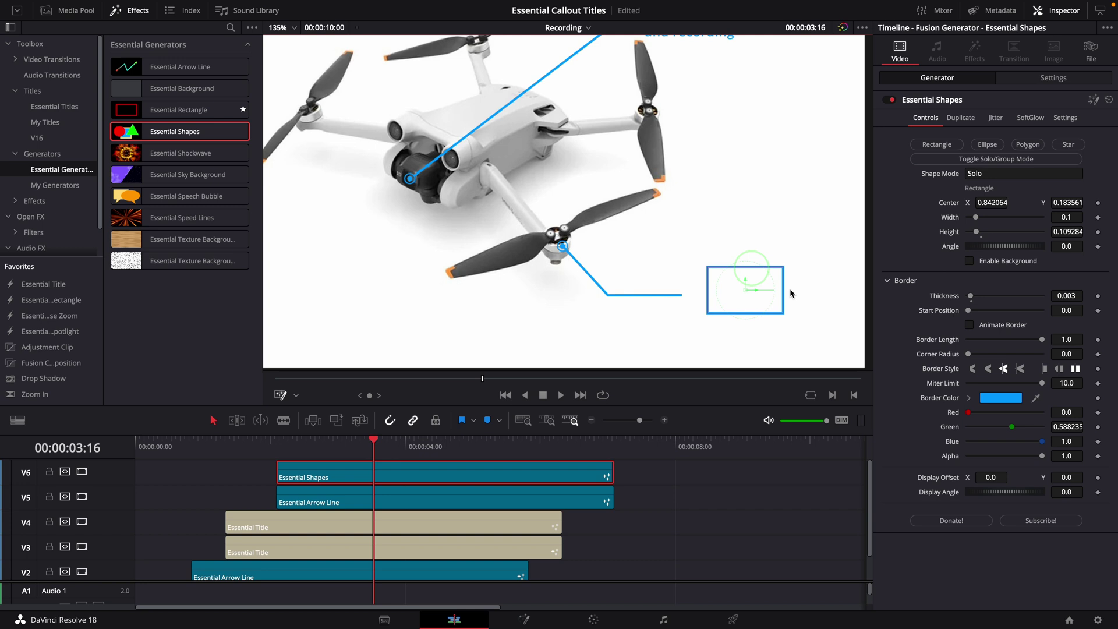
drag(788, 287, 756, 283)
scroll(757, 283, down, 2)
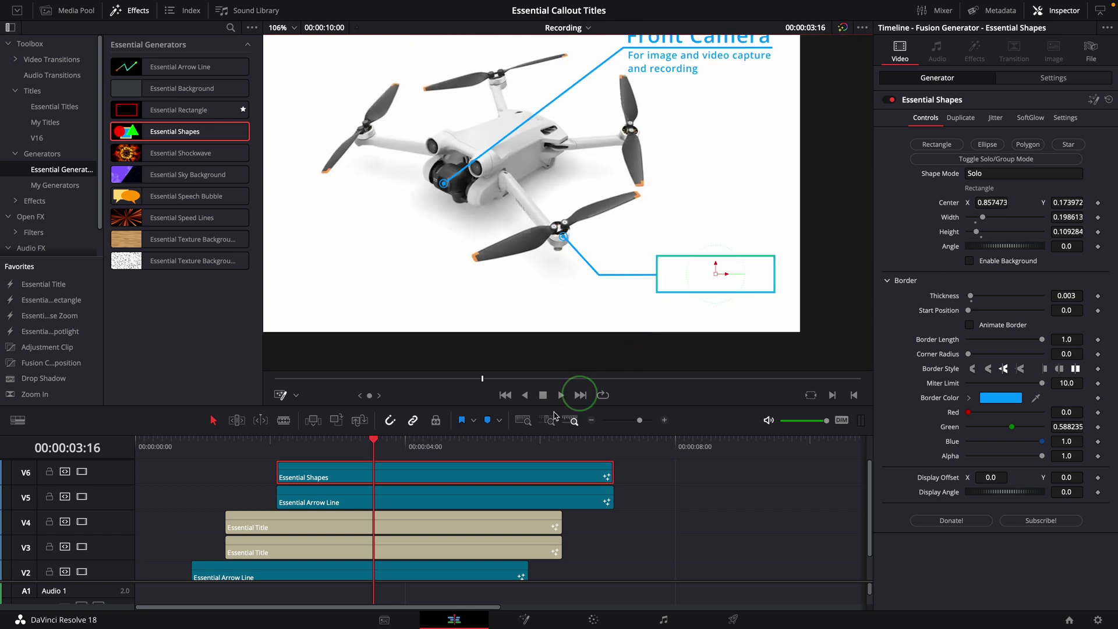
Enable Animate Border and shift the Essential Shapes clip +15 frames later
click(969, 325)
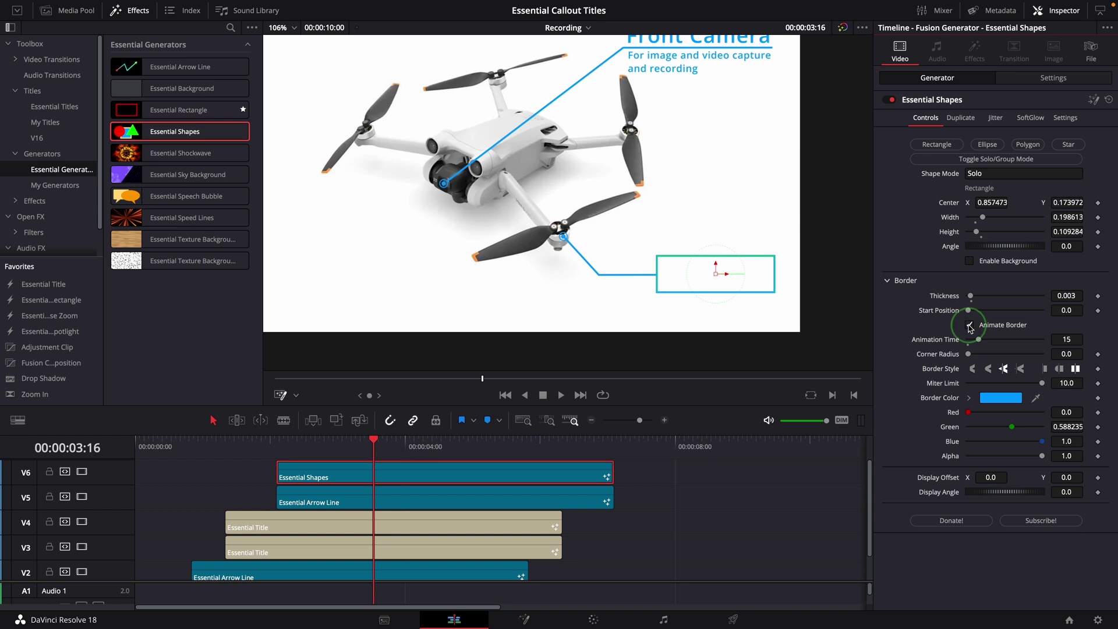
key(Up)
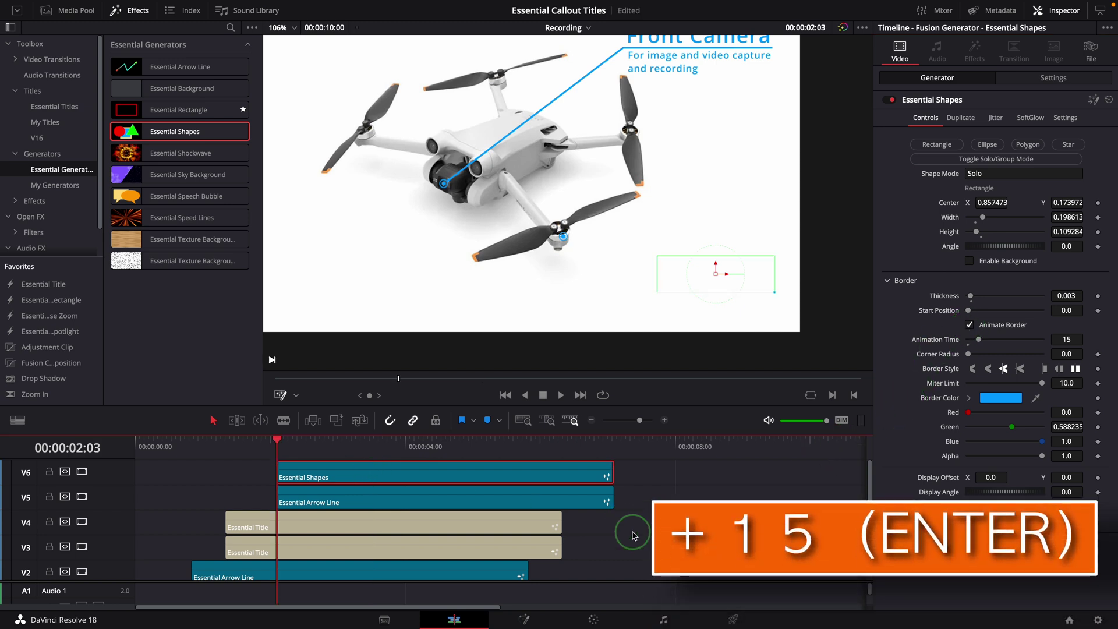
key(plus)
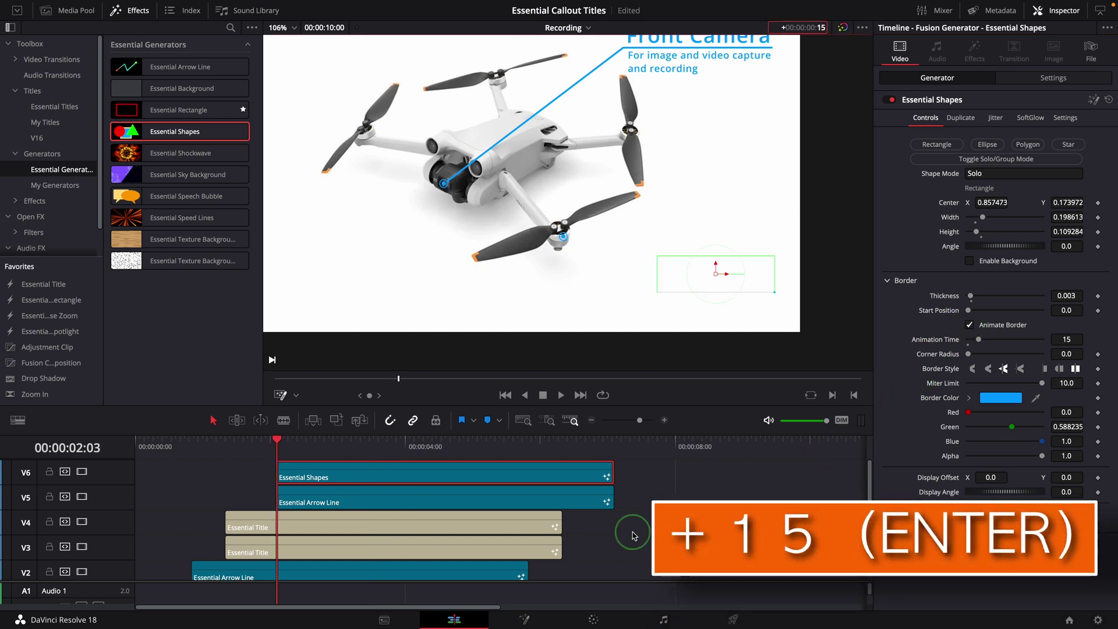
text(15)
key(Return)
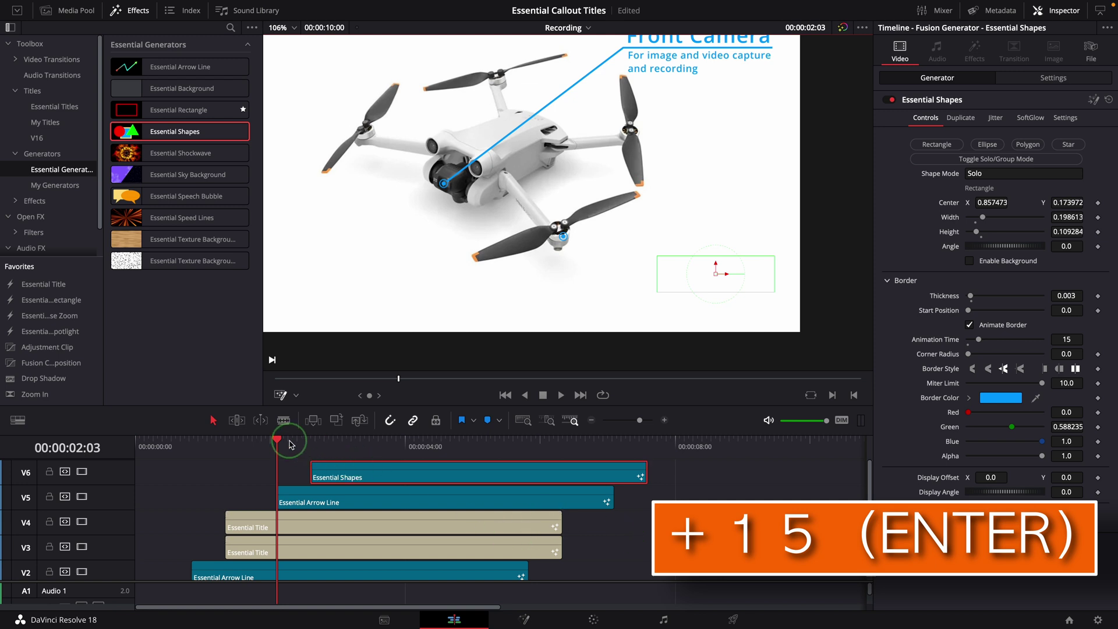
Play back the callout animation to preview the box border drawing on
click(268, 444)
key(space)
click(239, 476)
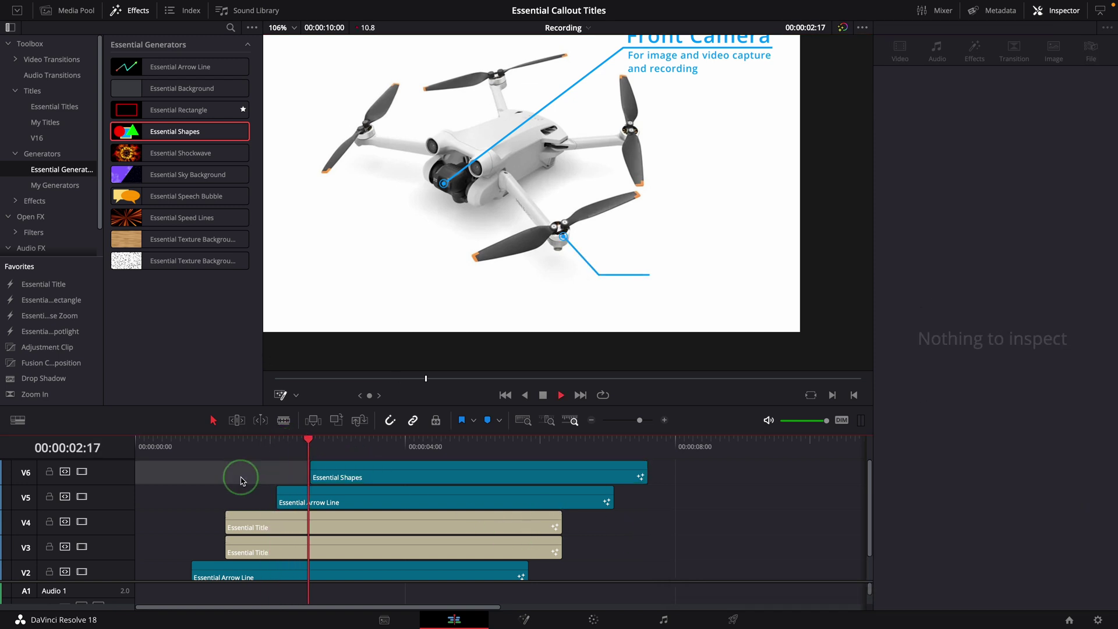
click(242, 447)
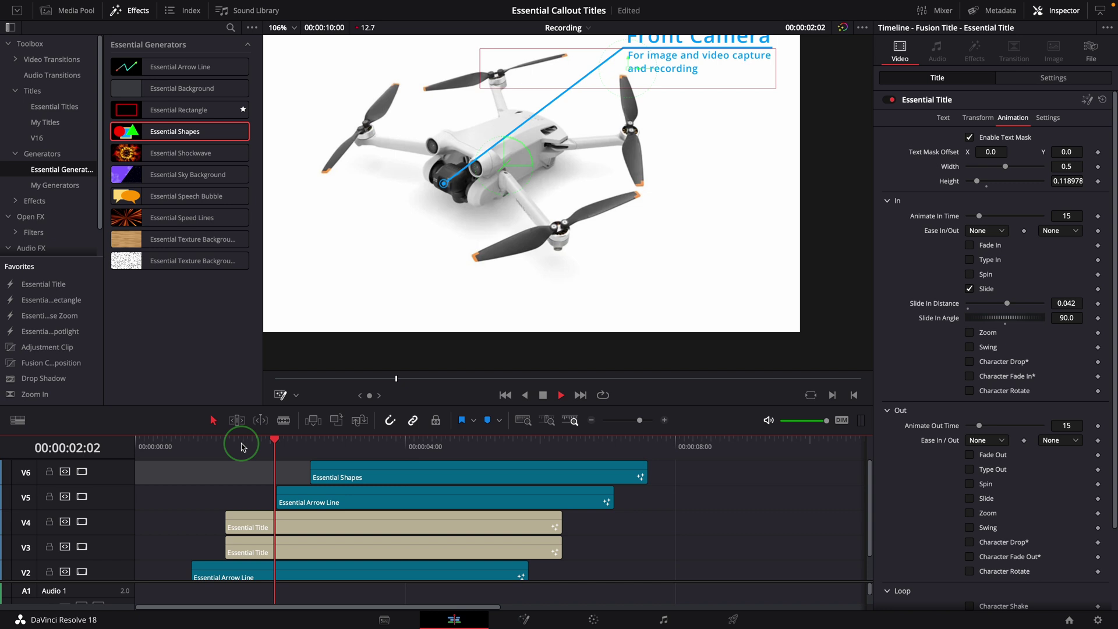
click(241, 447)
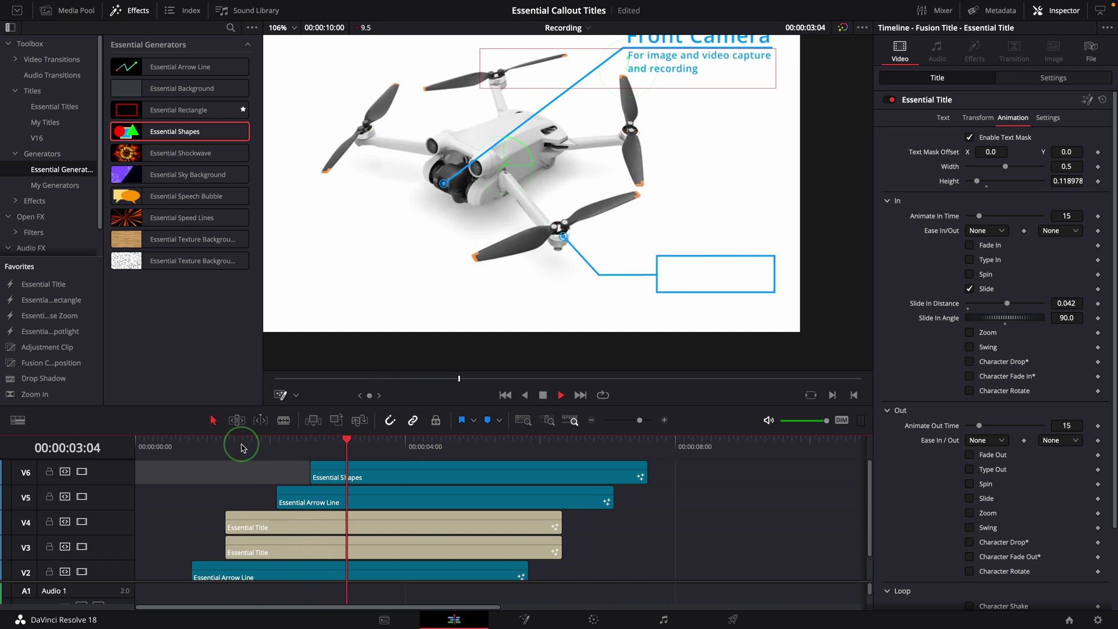
click(331, 446)
Set the border Start Position to 0.562, where the line meets the box
click(986, 318)
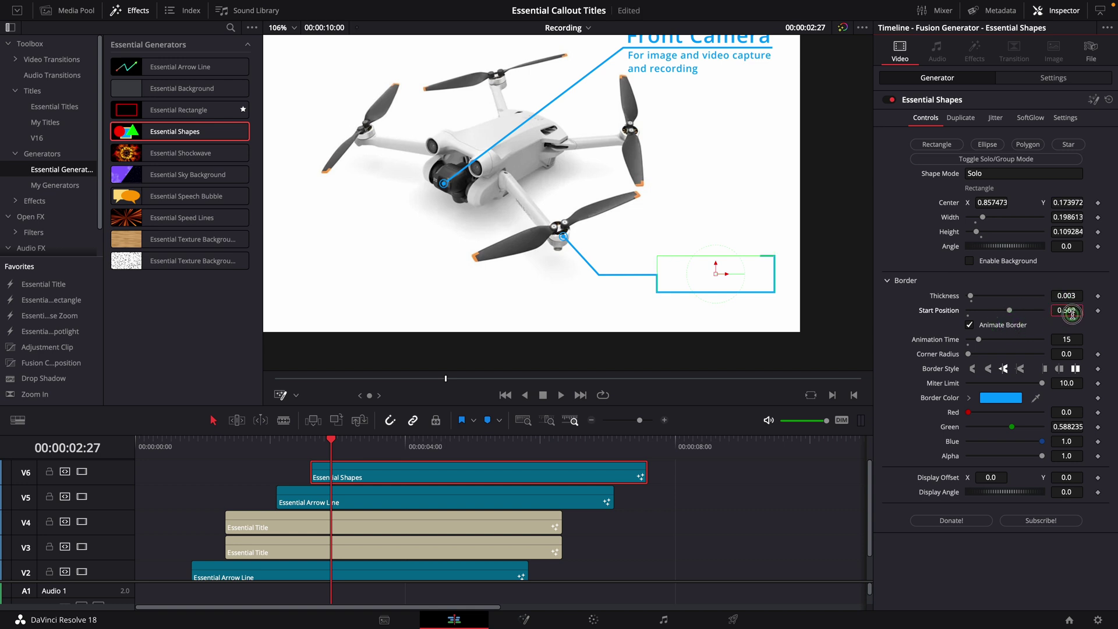
key(ctrl+equal)
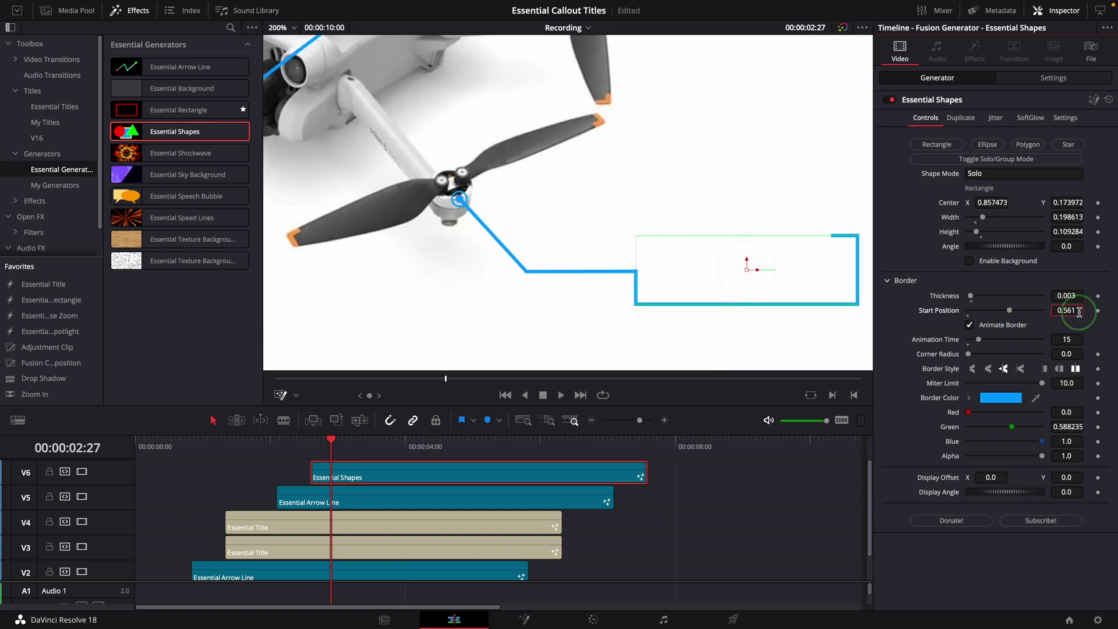
drag(315, 459, 265, 450)
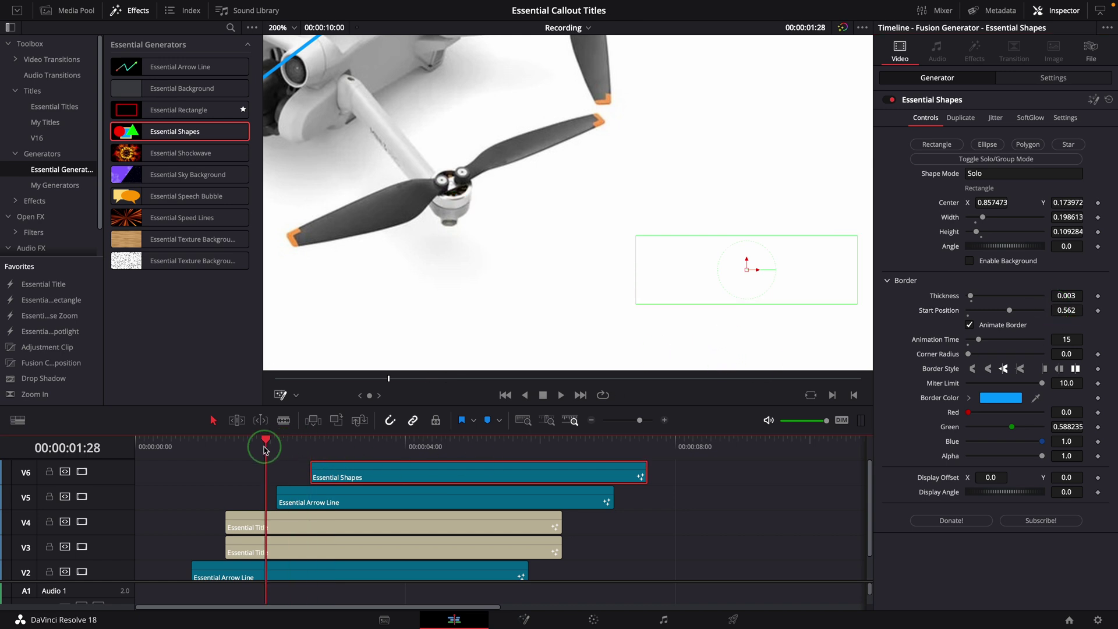
click(228, 446)
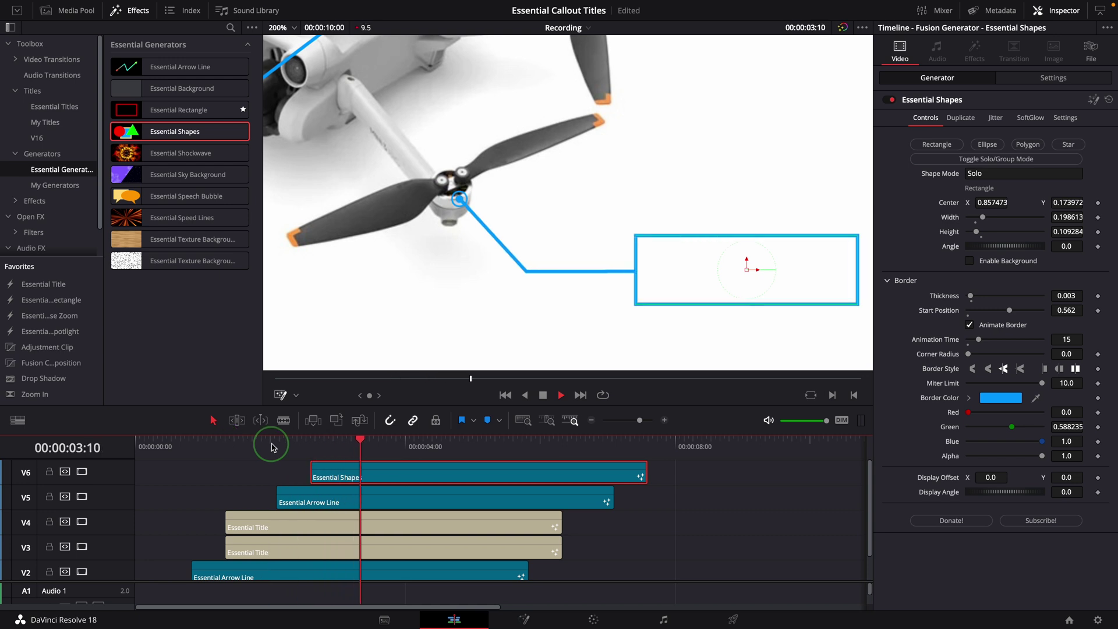
Duplicate the two Front Camera title clips onto tracks V7 and V8
click(600, 539)
drag(572, 570, 608, 476)
click(347, 444)
key(shift+z)
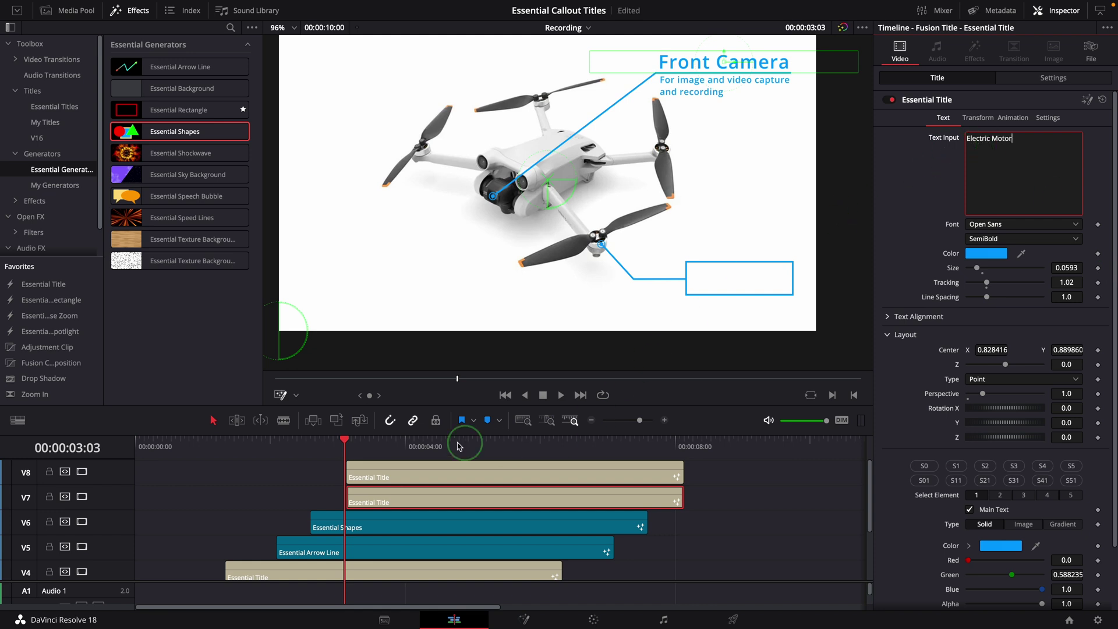
Place the 'Electric Motor' title inside the lower box at a smaller size
drag(459, 446, 472, 446)
click(510, 492)
drag(725, 62, 735, 273)
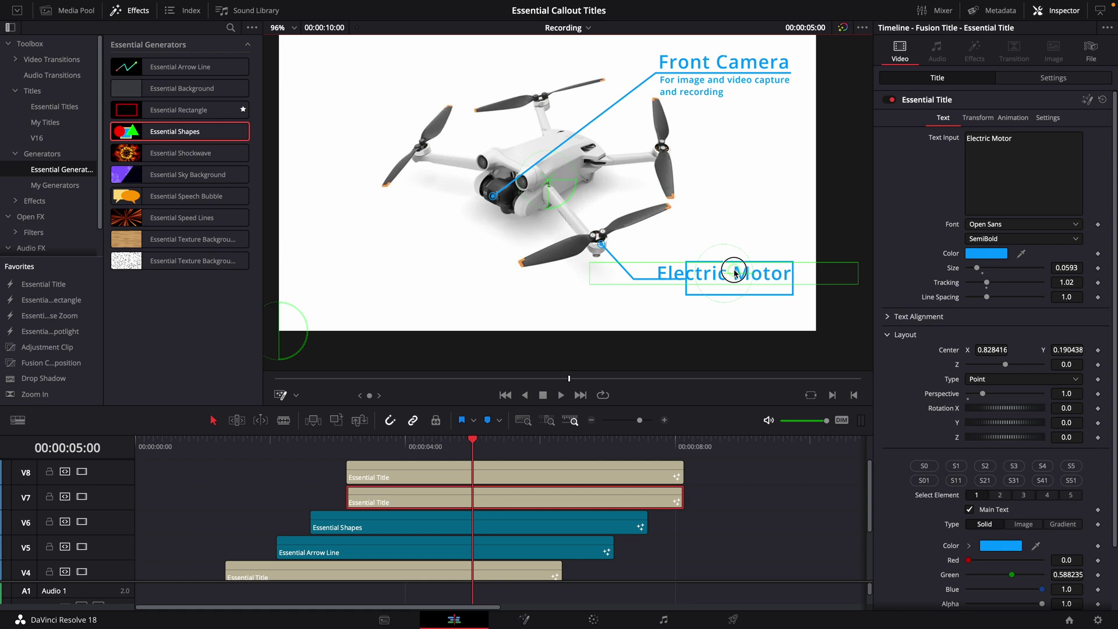
drag(1081, 270, 1001, 274)
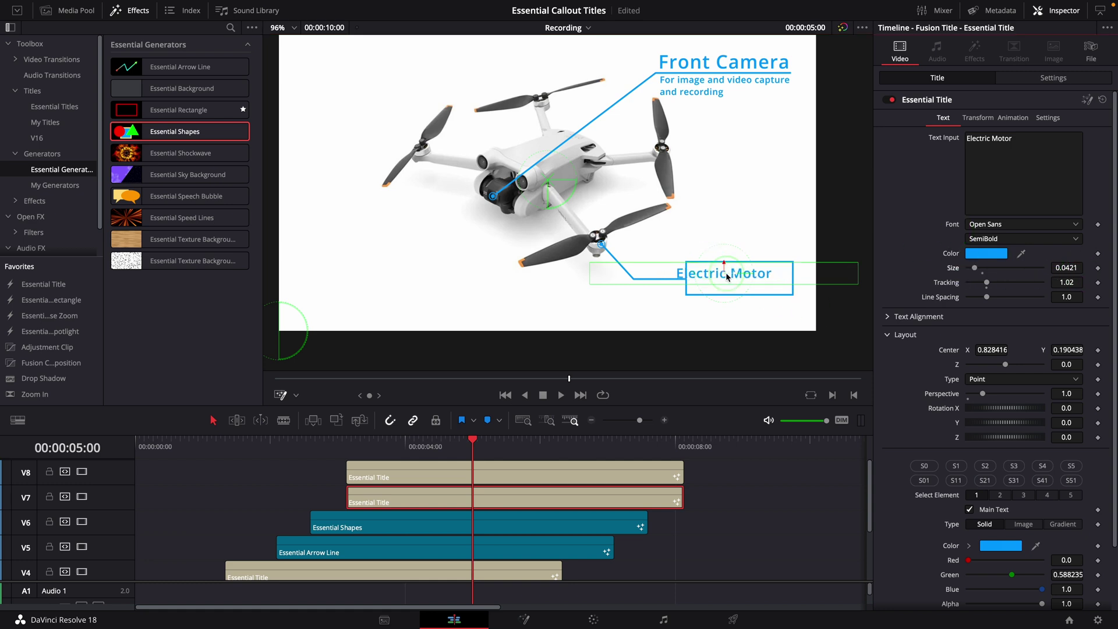
mouse_move(726, 277)
mouse_down()
mouse_move(745, 275)
mouse_move(743, 266)
mouse_up()
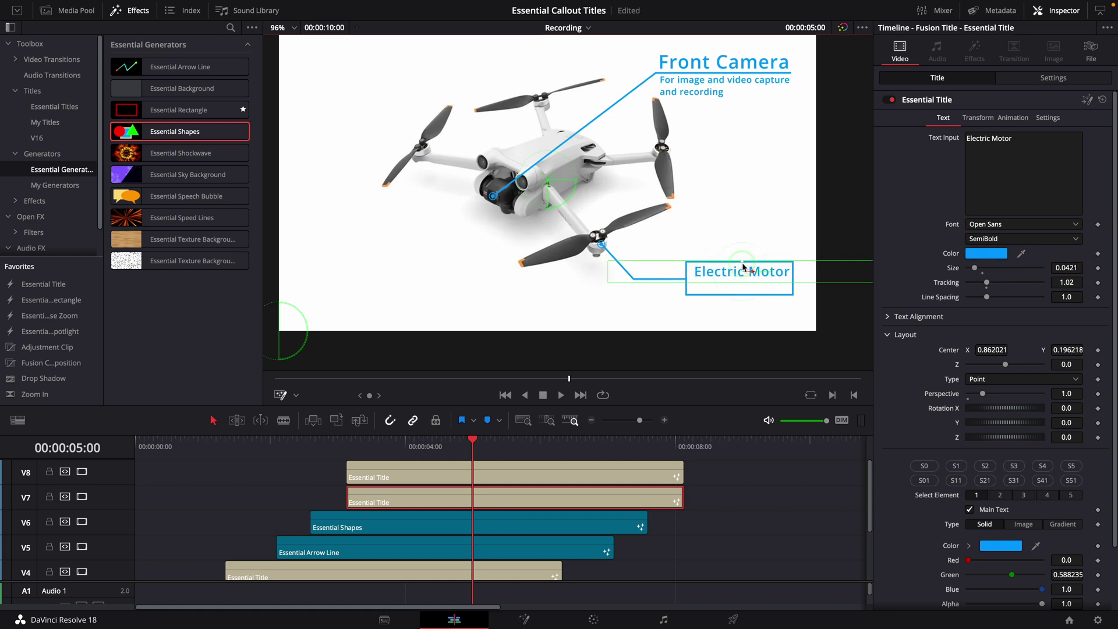
Change the description to 'For turning roto blades' and position it under Electric Motor
click(511, 473)
text(For turning)
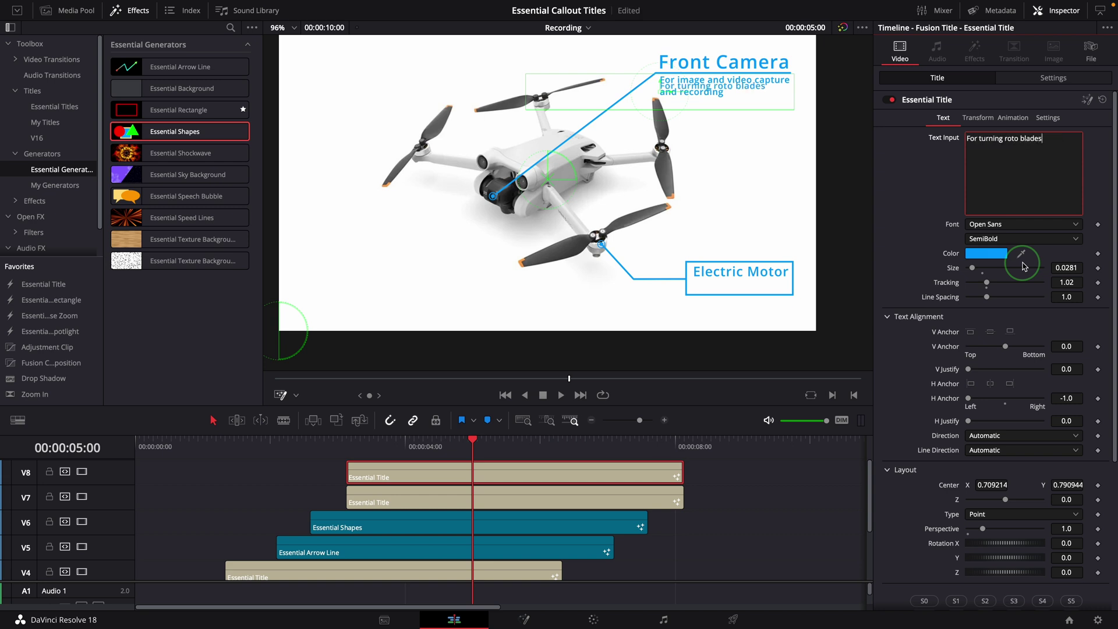
drag(680, 94, 719, 303)
click(199, 445)
key(space)
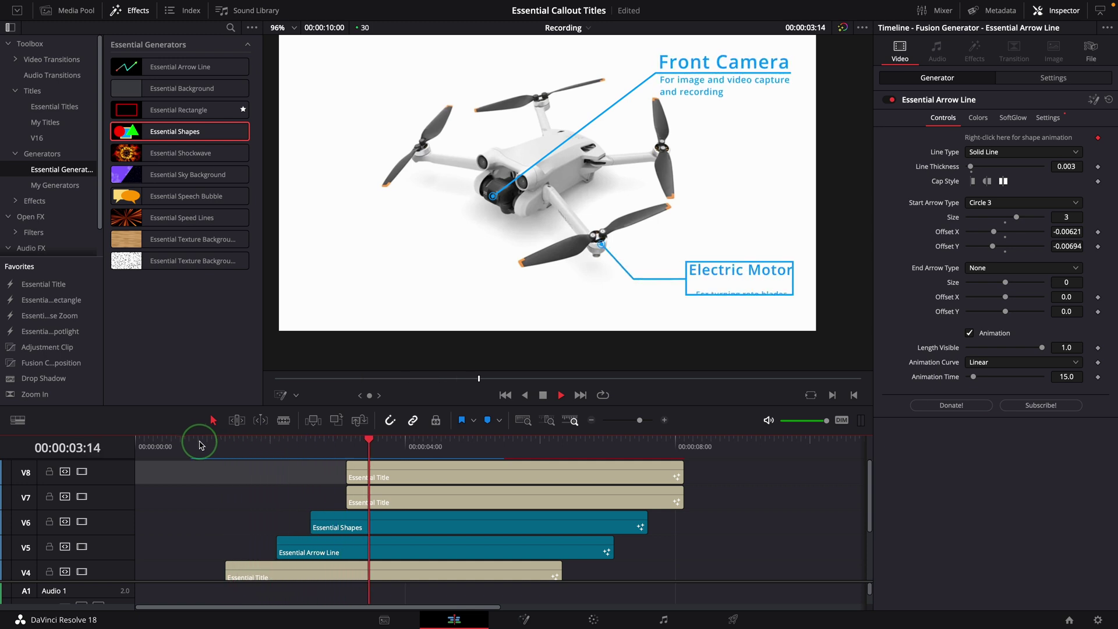
Try an Ellipse shape for the box and align it with the Electric Motor callout
click(199, 444)
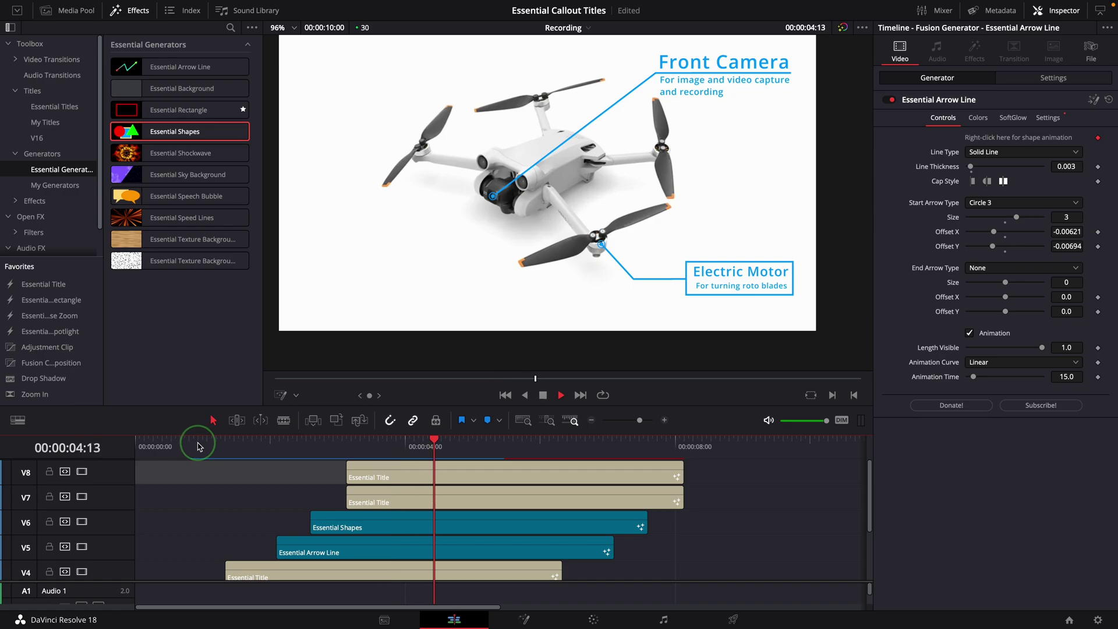
click(199, 445)
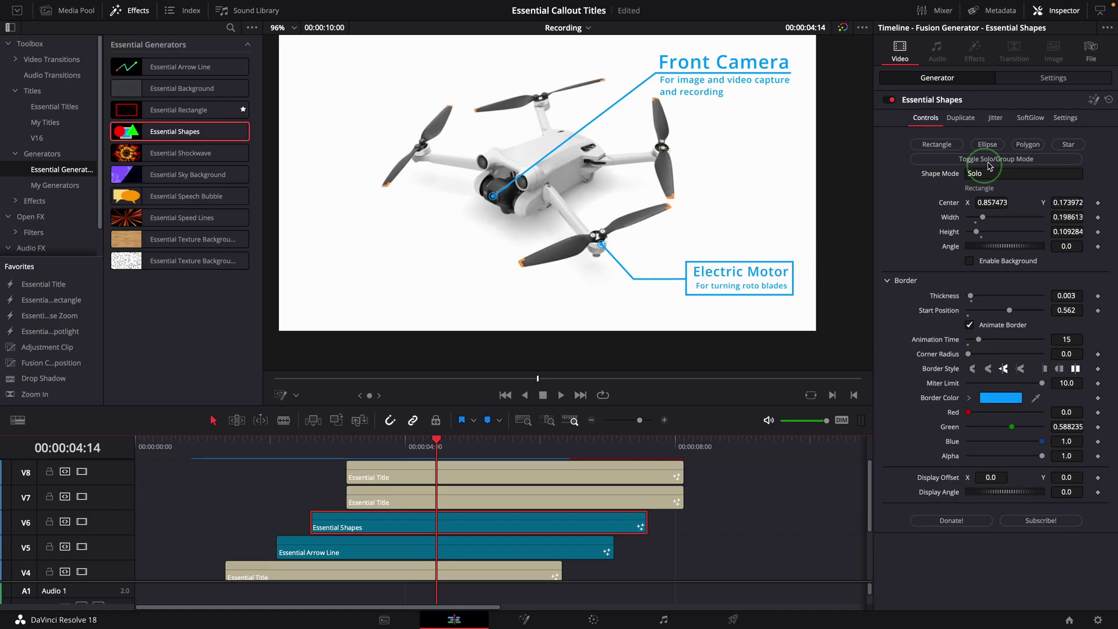
click(986, 144)
drag(739, 279, 713, 280)
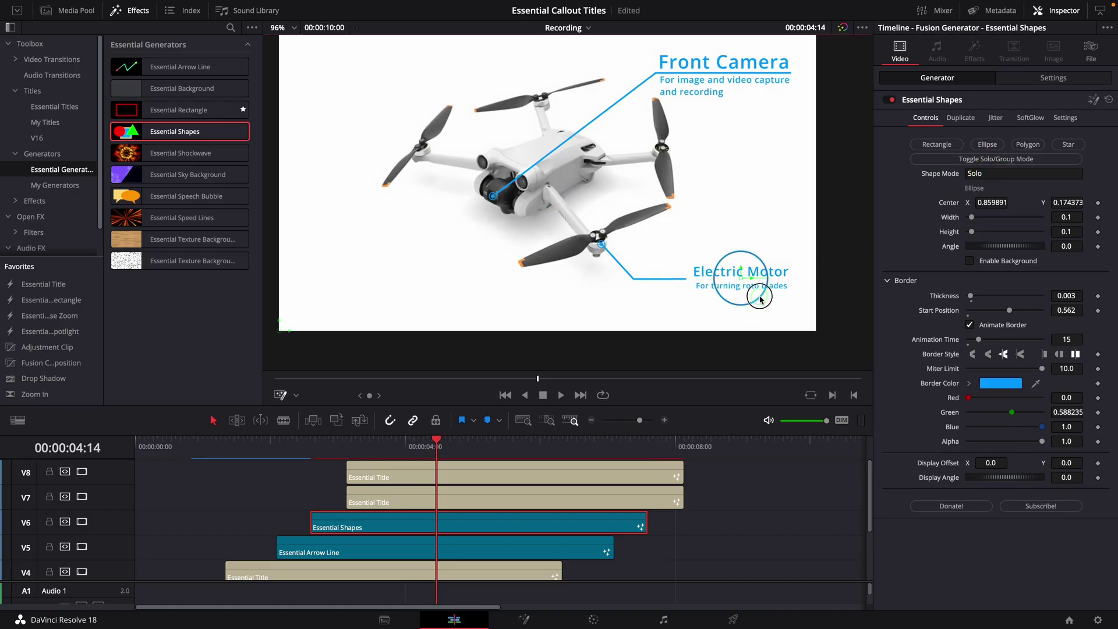
Play back the callouts to preview the reshaped six-sided box animation
click(716, 352)
click(297, 446)
key(space)
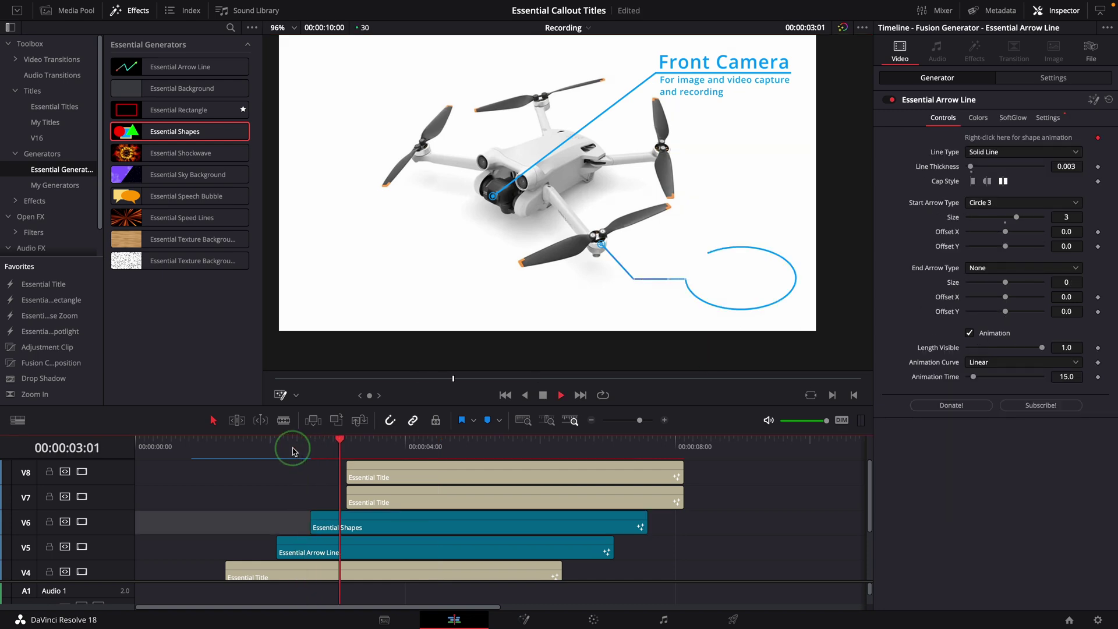
click(259, 449)
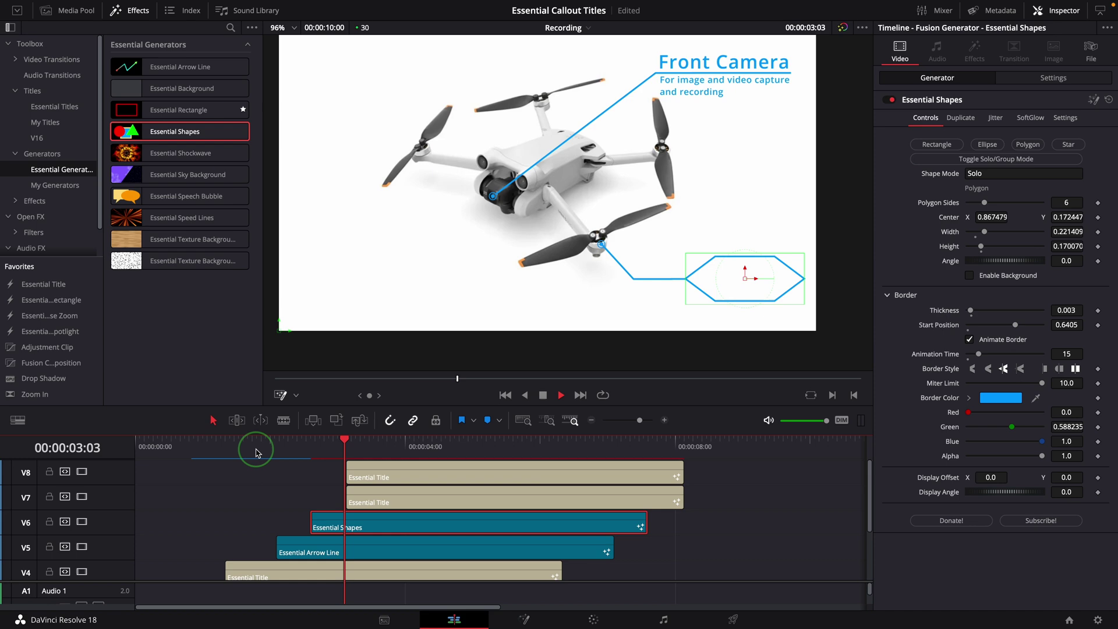
click(184, 453)
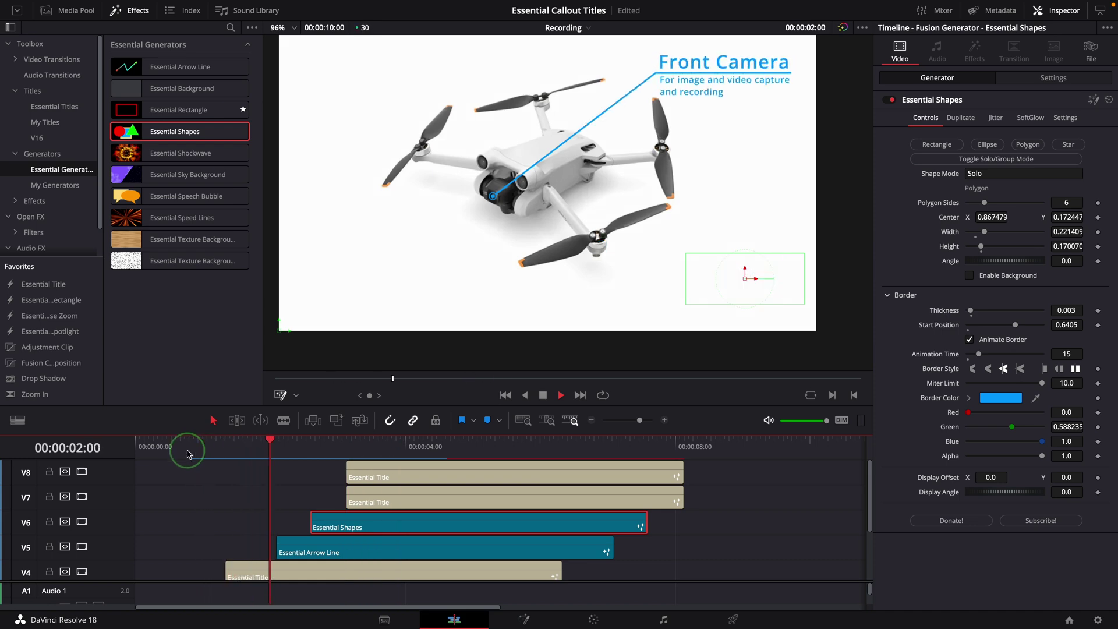